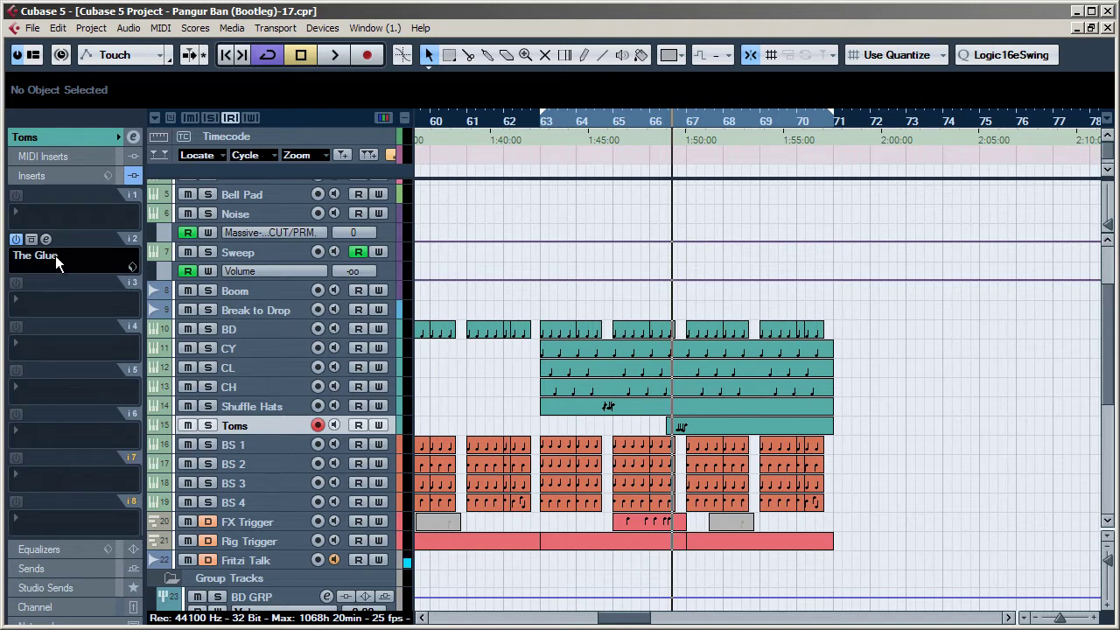
# Step: Load the Steinberg Gate dynamics effect into the first insert slot of the Toms track, ahead of The Glue
pyautogui.click(46, 240)
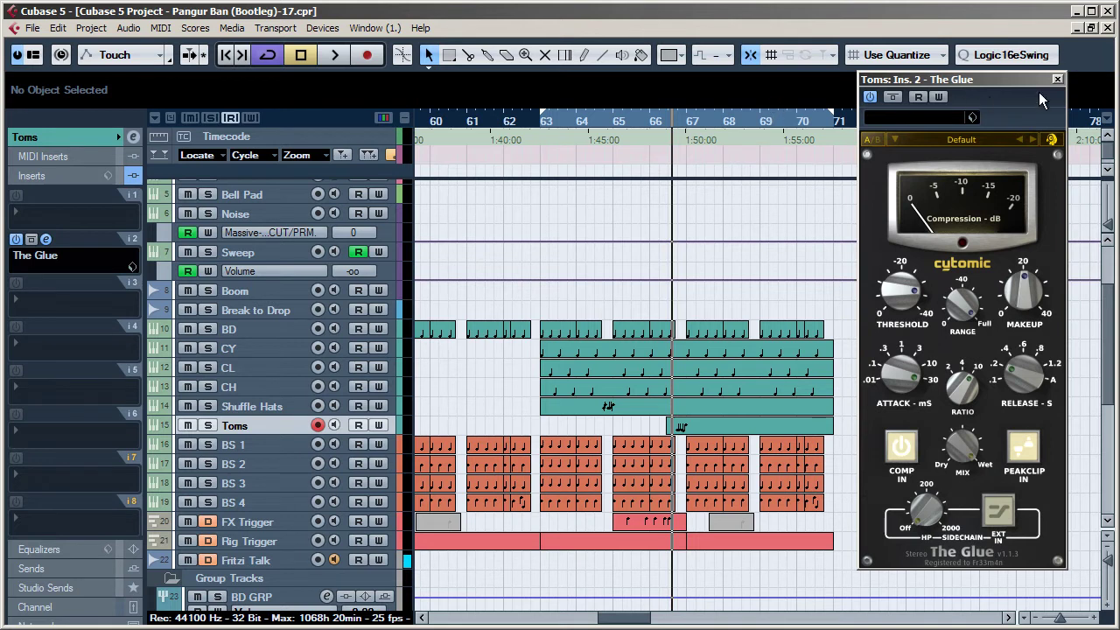
pyautogui.click(1058, 79)
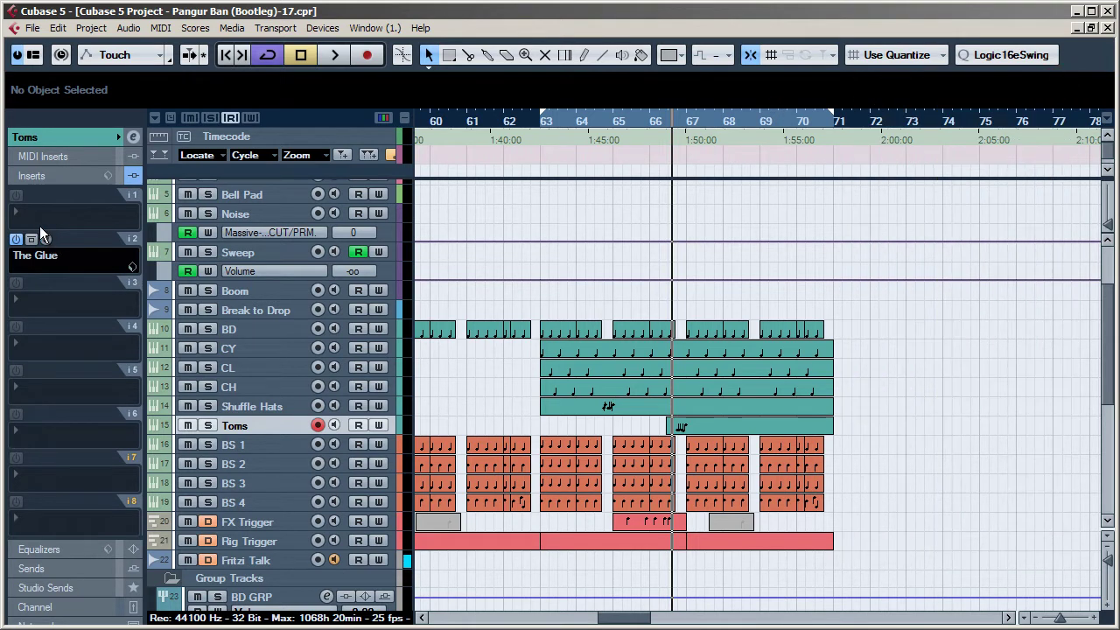
pyautogui.click(38, 215)
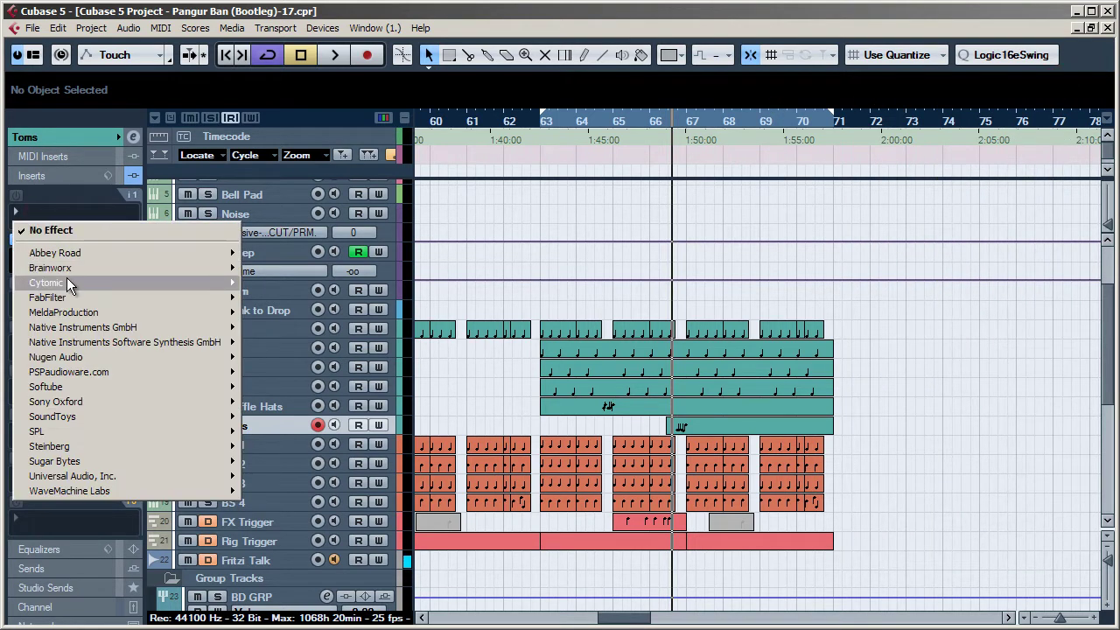
pyautogui.moveTo(72, 283)
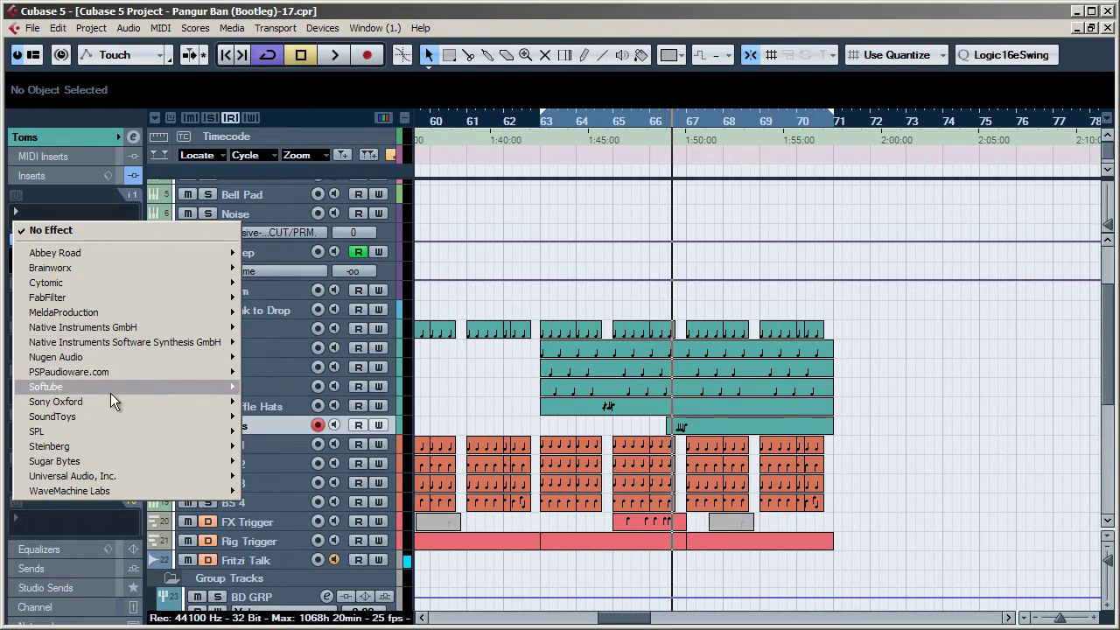
pyautogui.moveTo(117, 446)
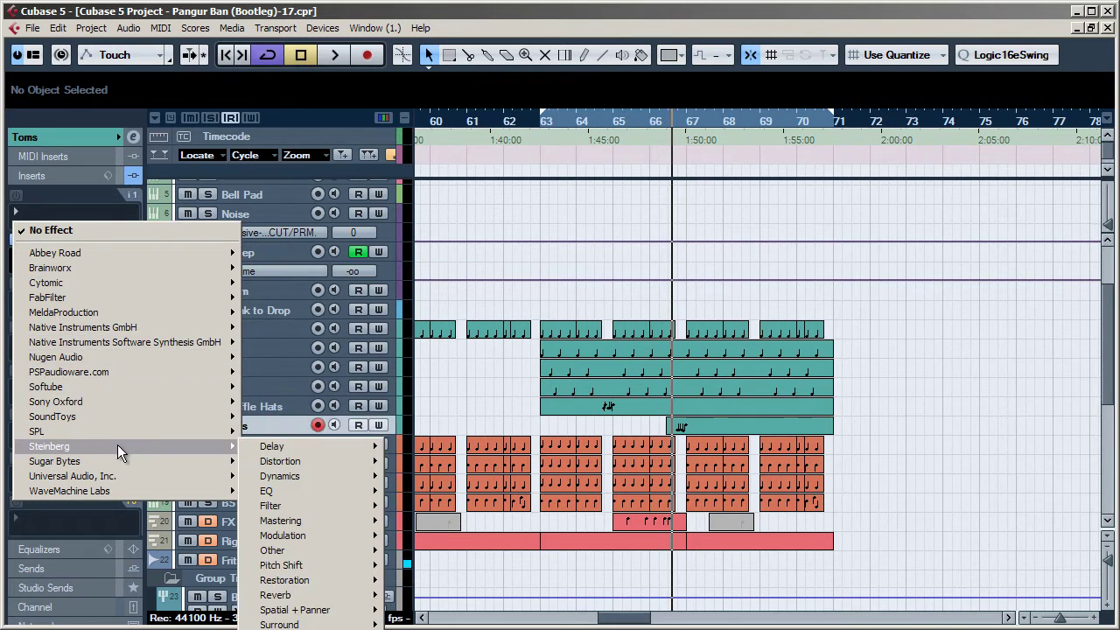
pyautogui.click(316, 475)
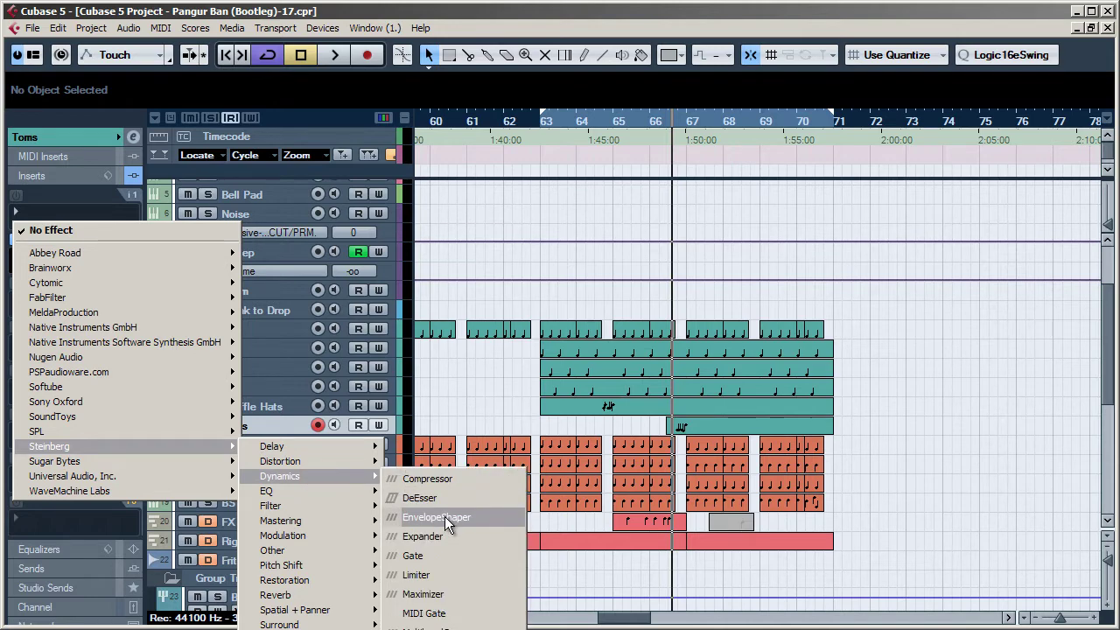
pyautogui.click(440, 555)
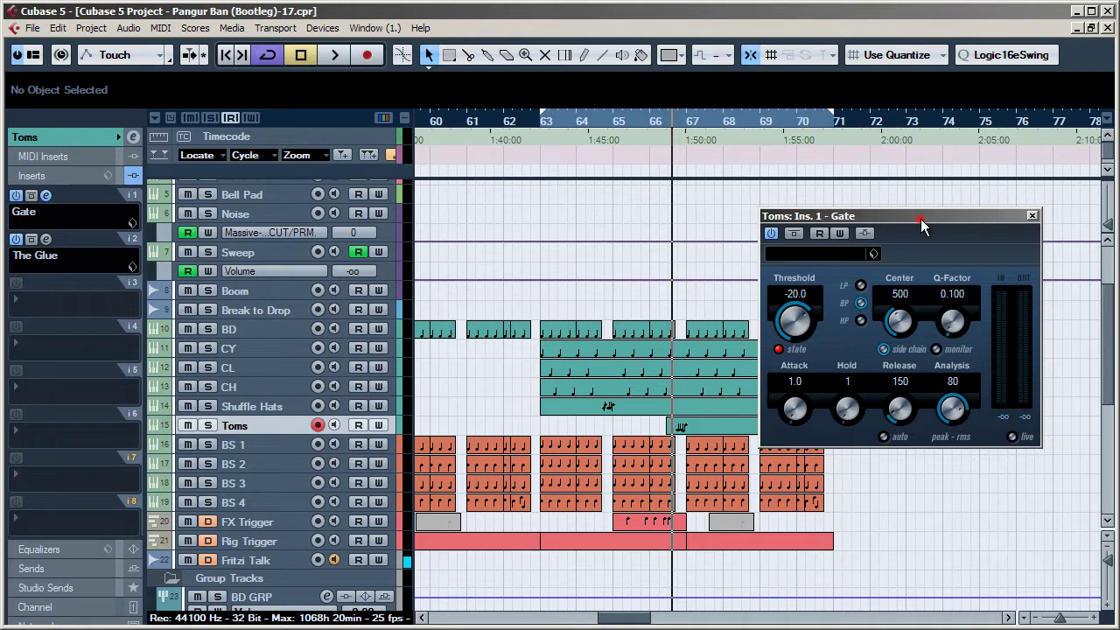
pyautogui.moveTo(921, 219); pyautogui.dragTo(963, 245)
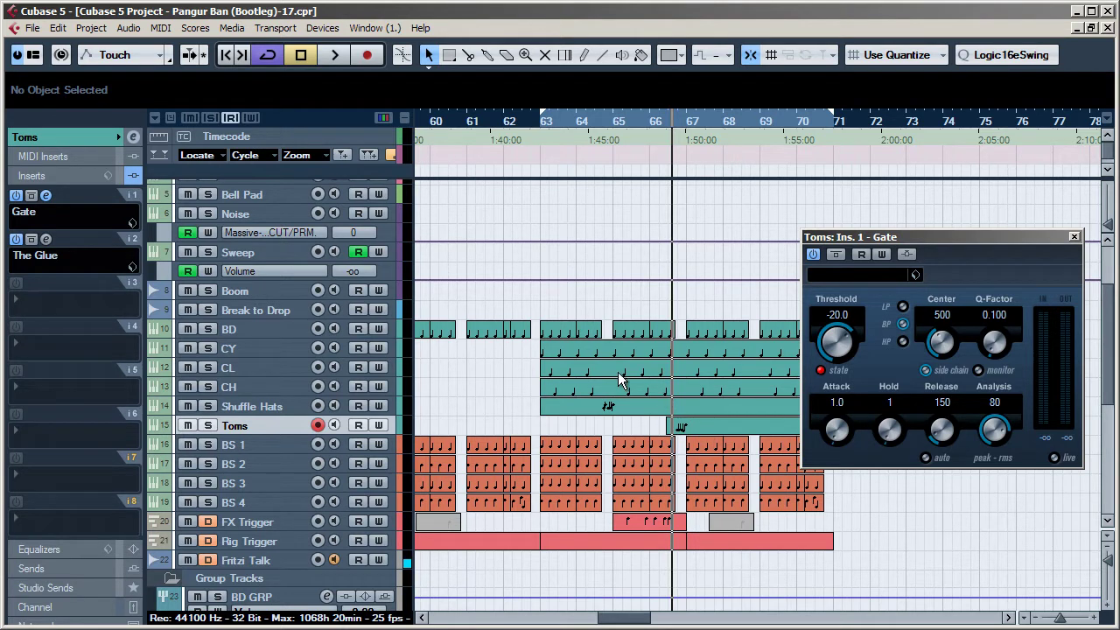
# Step: Solo the Toms track and, with the gate's side-chain monitoring on, set Q-Factor to 5.050 and Center to 5748
pyautogui.click(208, 425)
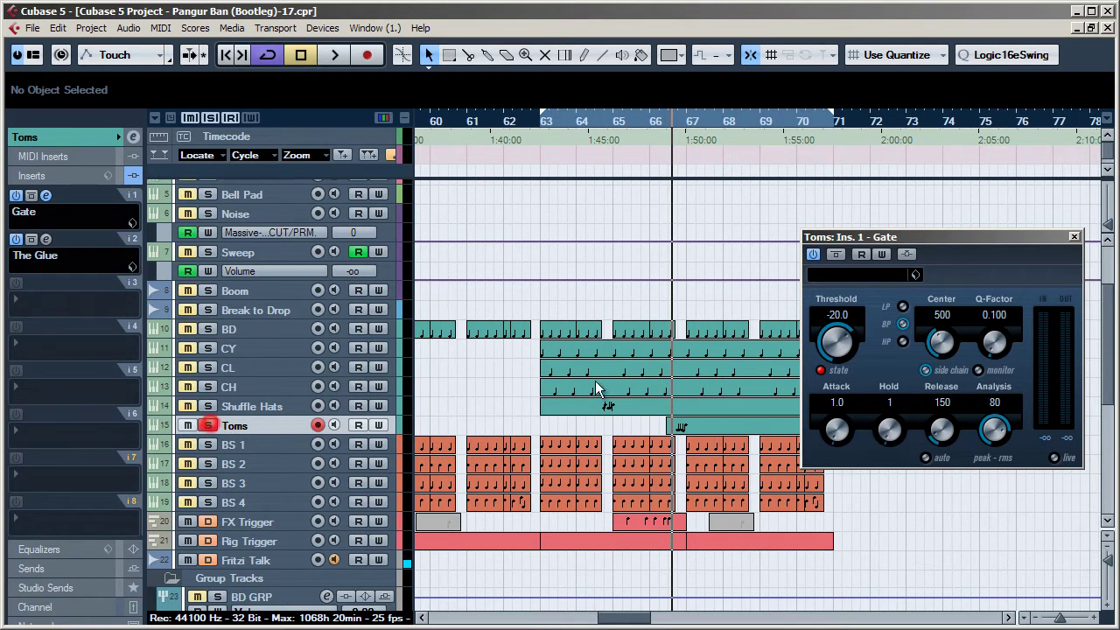
pyautogui.press('space')
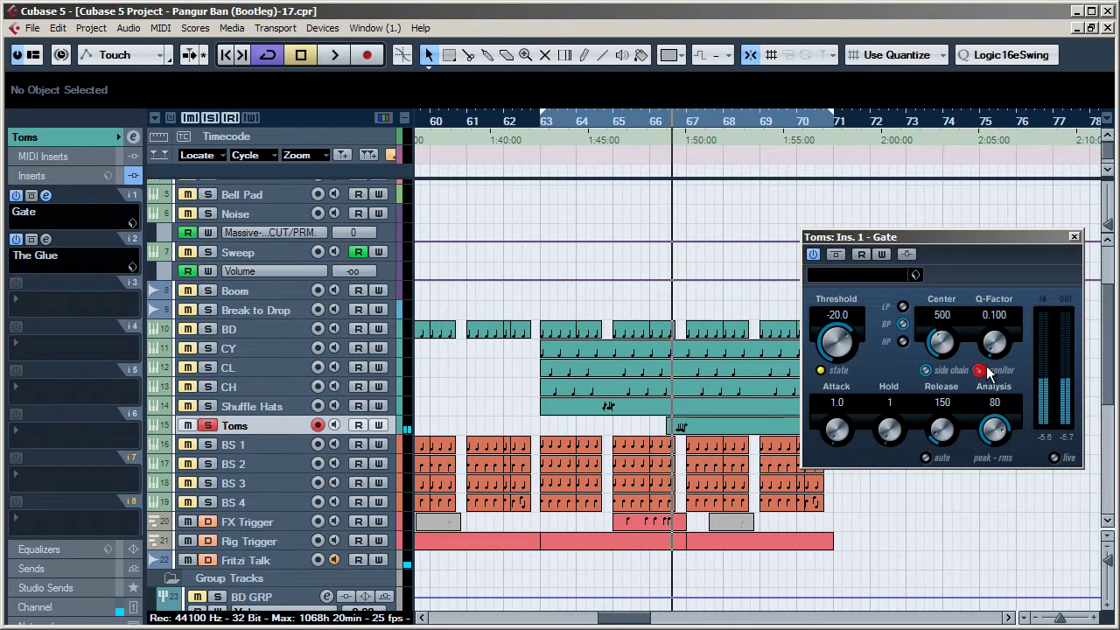
pyautogui.moveTo(1000, 347); pyautogui.dragTo(1003, 308)
pyautogui.press('space')
pyautogui.moveTo(942, 341); pyautogui.dragTo(954, 305)
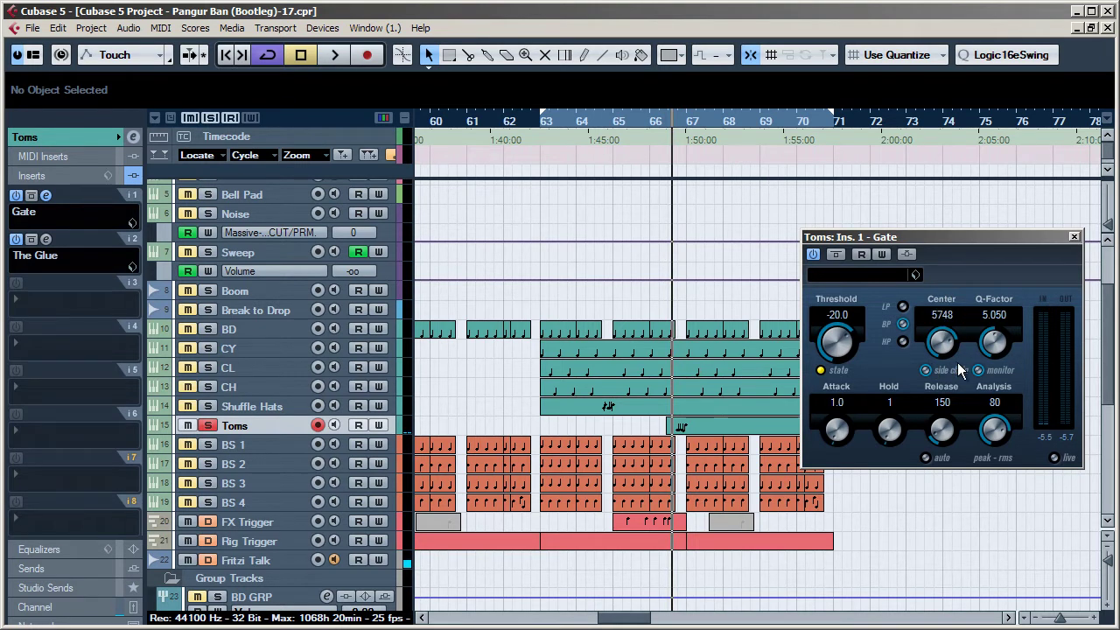
# Step: Refine the gate's side-chain filter to Center 2993 and Q-Factor 5.949 while repeatedly auditioning the toms
pyautogui.press('space')
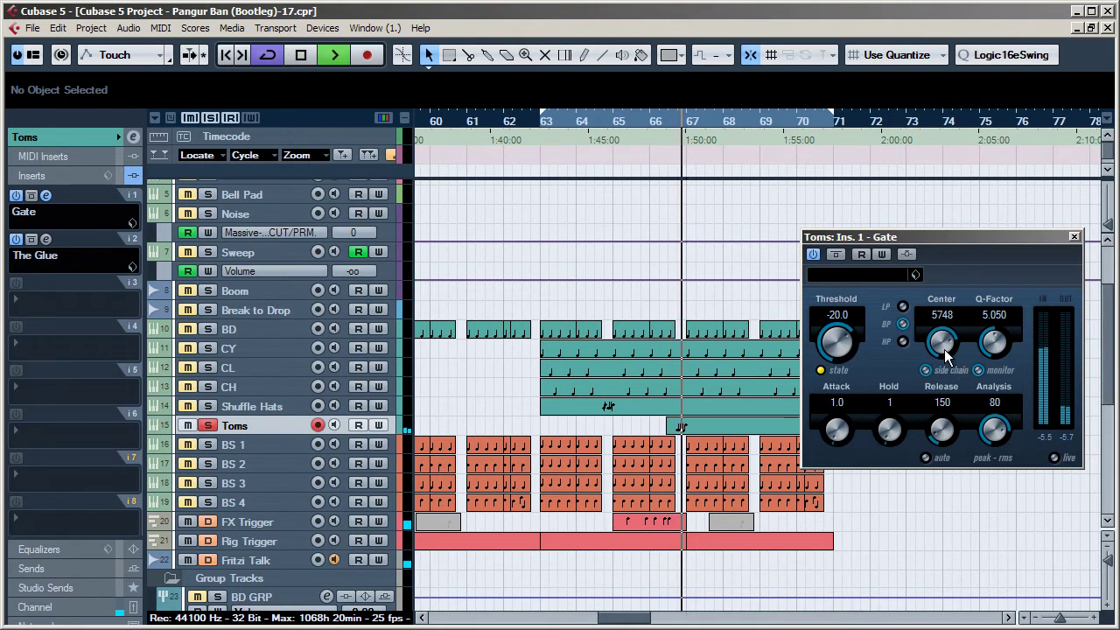
pyautogui.moveTo(944, 350); pyautogui.dragTo(996, 342)
pyautogui.press('space')
pyautogui.press('space')
pyautogui.press('space')
pyautogui.press('space')
pyautogui.press('space')
pyautogui.press('space')
pyautogui.press('space')
pyautogui.press('space')
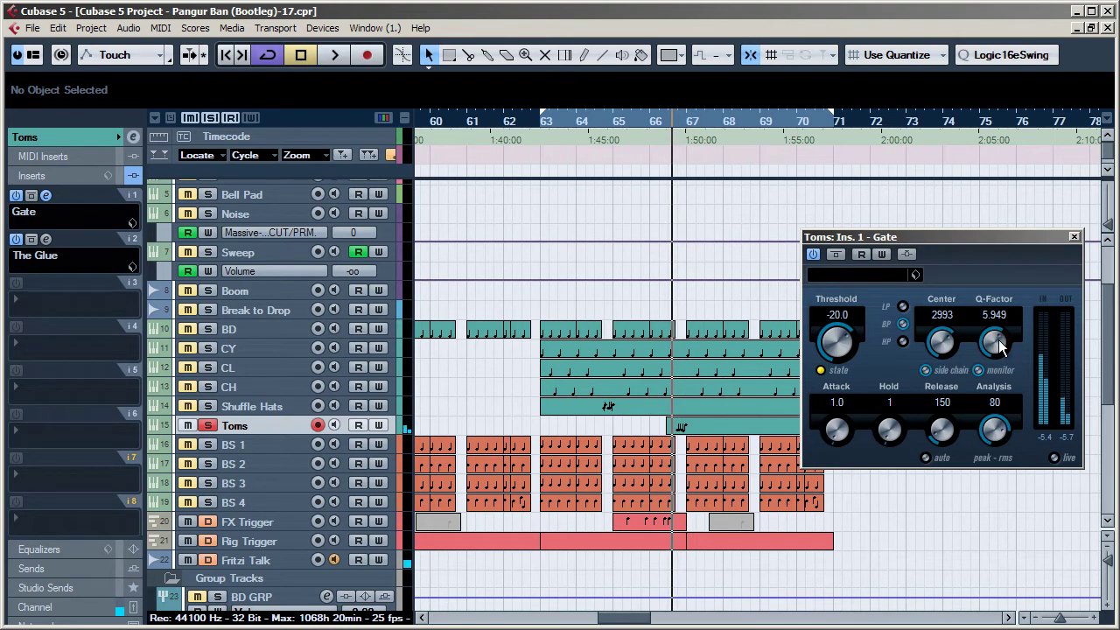
pyautogui.press('space')
pyautogui.press('space')
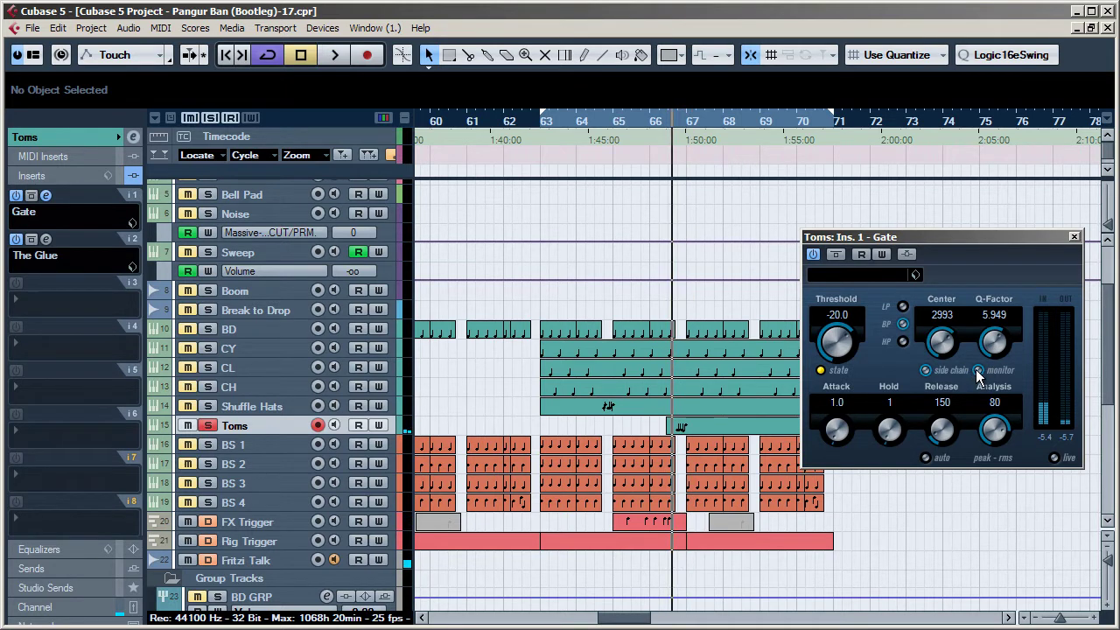
# Step: Turn off the gate's side-chain monitoring and lower its threshold to -36.8 while auditioning the toms
pyautogui.moveTo(843, 348); pyautogui.dragTo(841, 378)
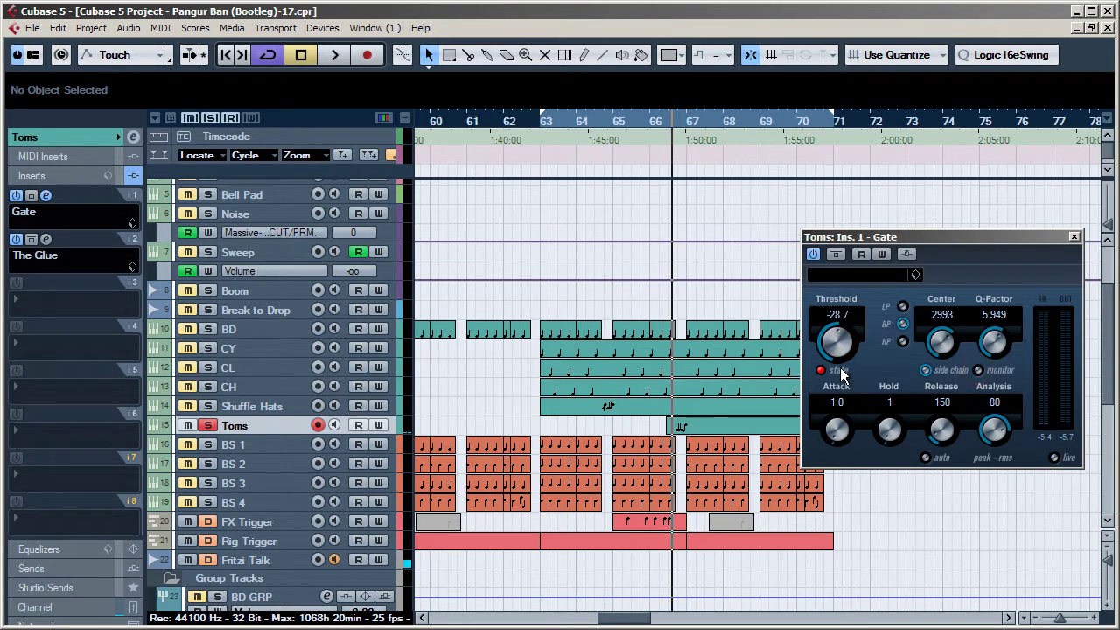
pyautogui.press('space')
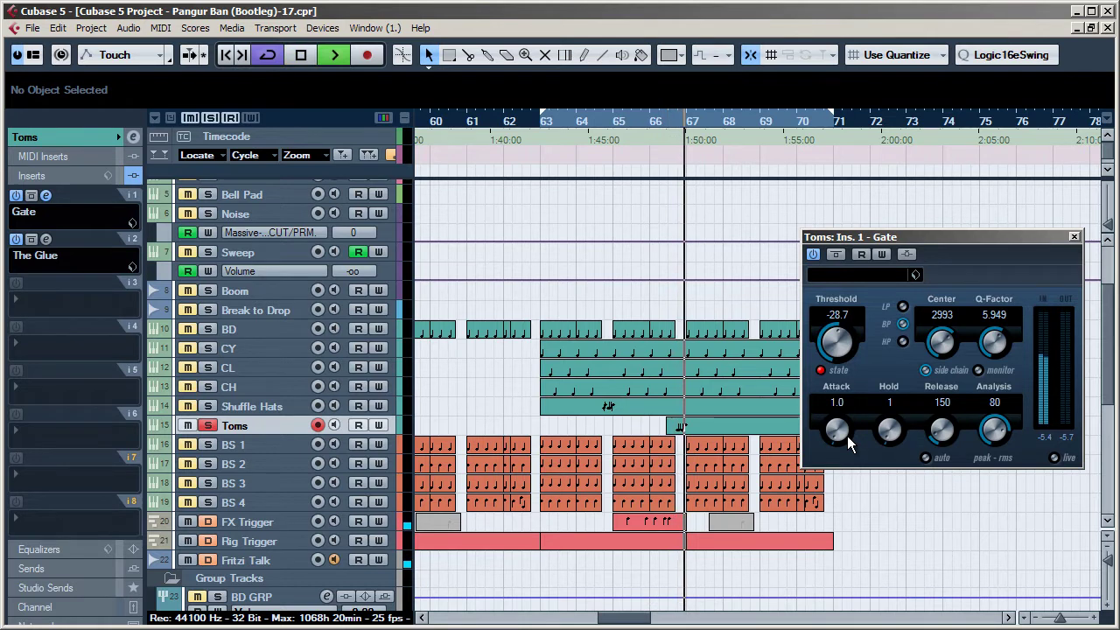
pyautogui.press('space')
pyautogui.press('space')
pyautogui.moveTo(841, 346)
pyautogui.mouseDown()
pyautogui.moveTo(843, 372)
pyautogui.moveTo(842, 345)
pyautogui.mouseUp()
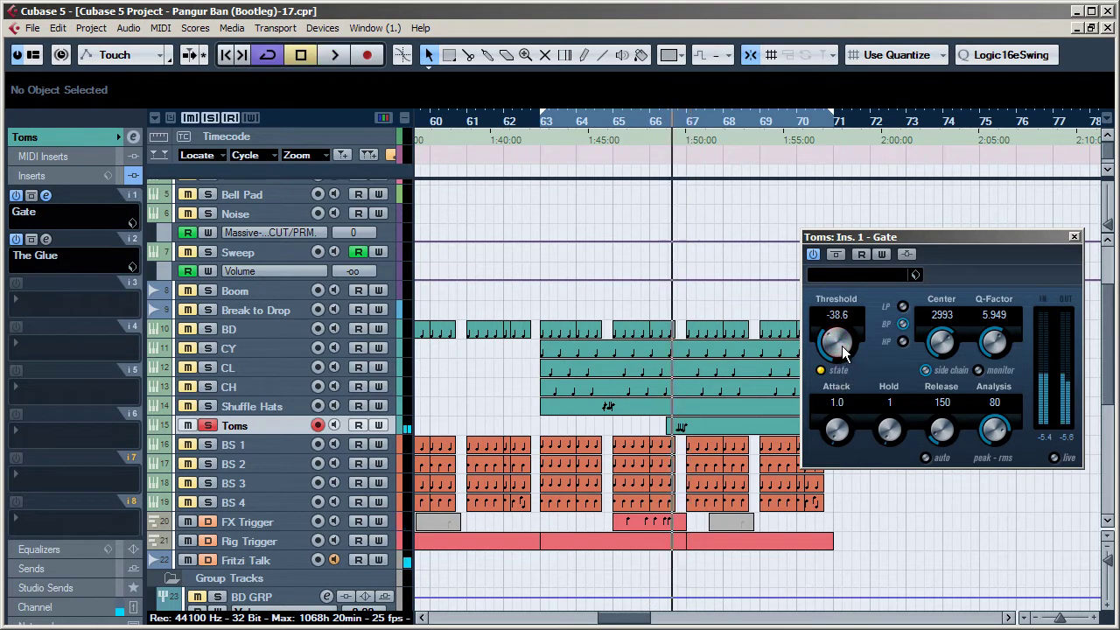
pyautogui.press('space')
pyautogui.press('space')
pyautogui.press('space')
# Step: Set the gate's attack to 0.1, hold to 0 and release to 100, auditioning the toms
pyautogui.moveTo(841, 435); pyautogui.dragTo(891, 425)
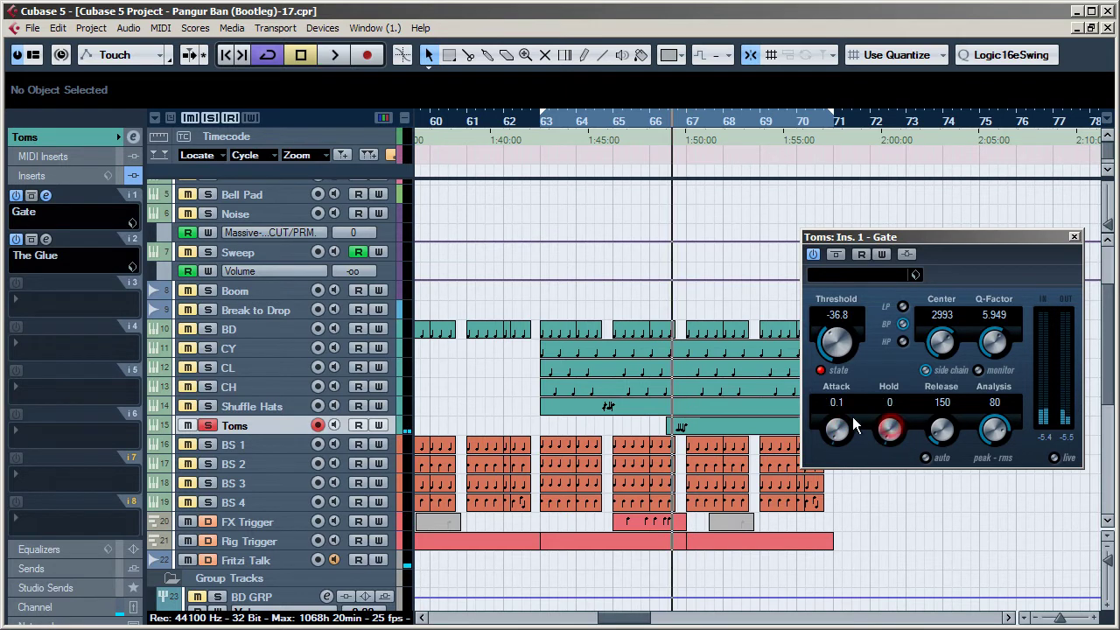
pyautogui.press('space')
pyautogui.press('space')
pyautogui.moveTo(938, 429); pyautogui.dragTo(955, 398)
pyautogui.press('space')
pyautogui.press('space')
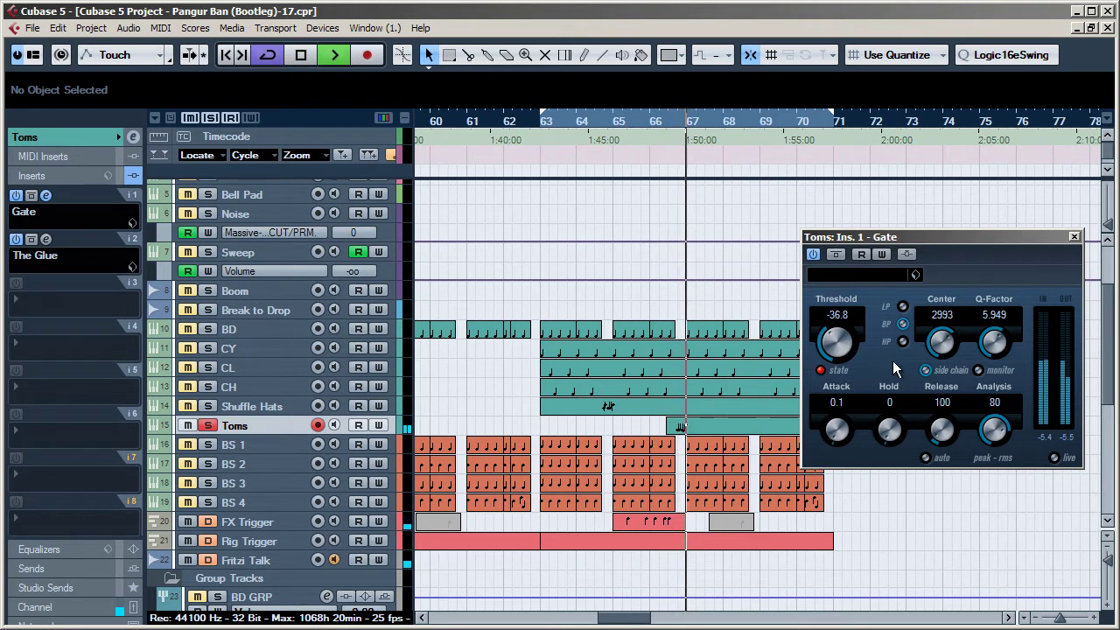
# Step: Lower the gate's threshold further to -41.0, auditioning the toms between adjustments
pyautogui.moveTo(838, 351); pyautogui.dragTo(839, 352)
pyautogui.press('space')
pyautogui.press('space')
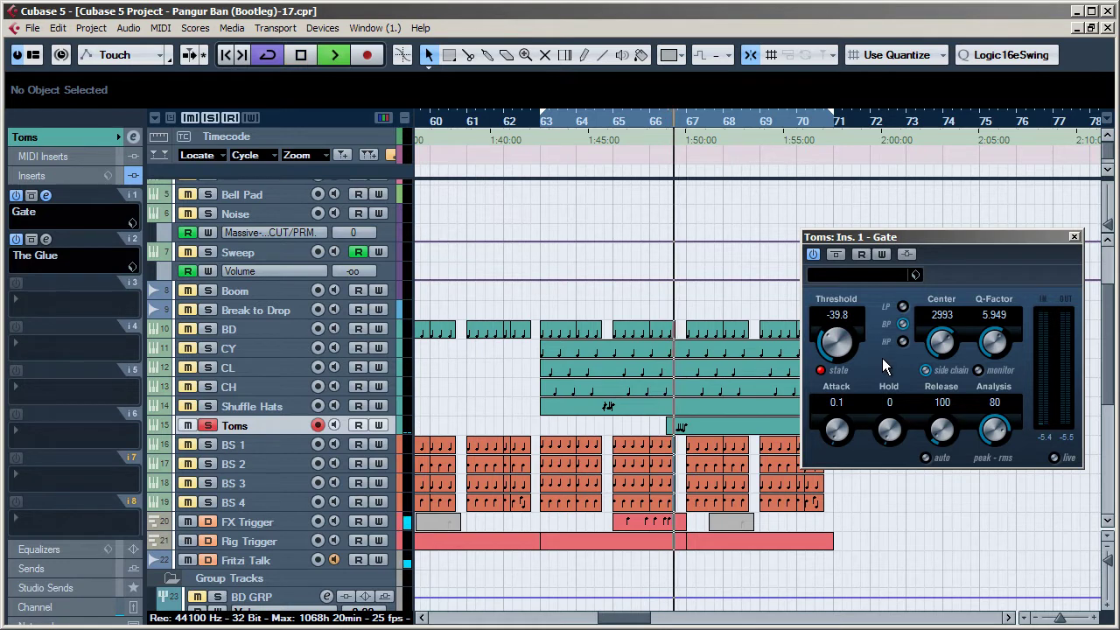
pyautogui.moveTo(833, 346); pyautogui.dragTo(857, 349)
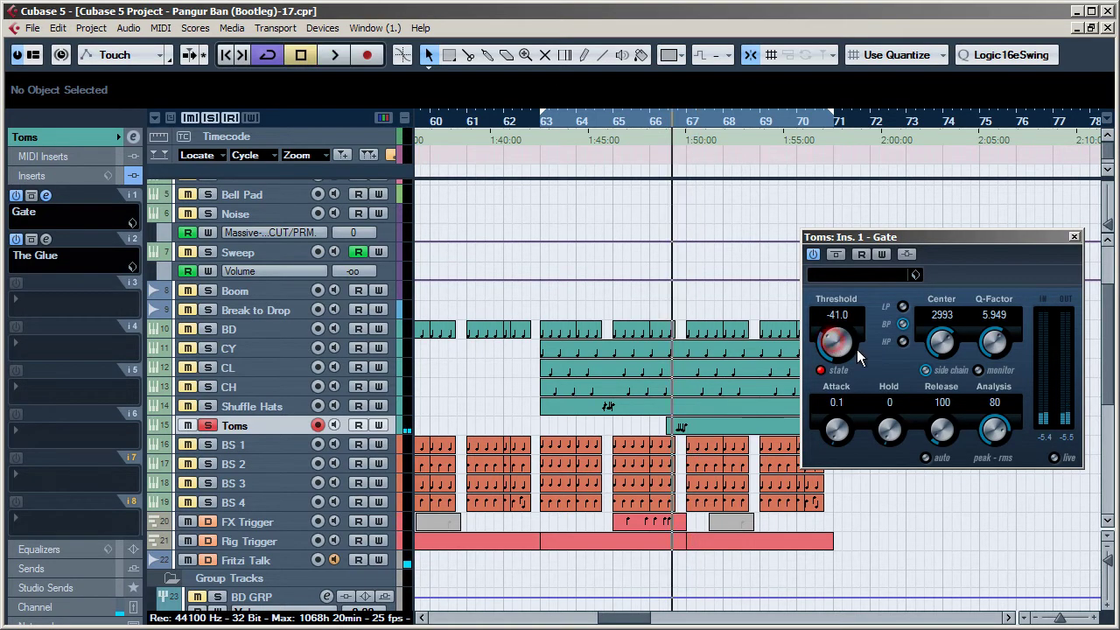
pyautogui.press('space')
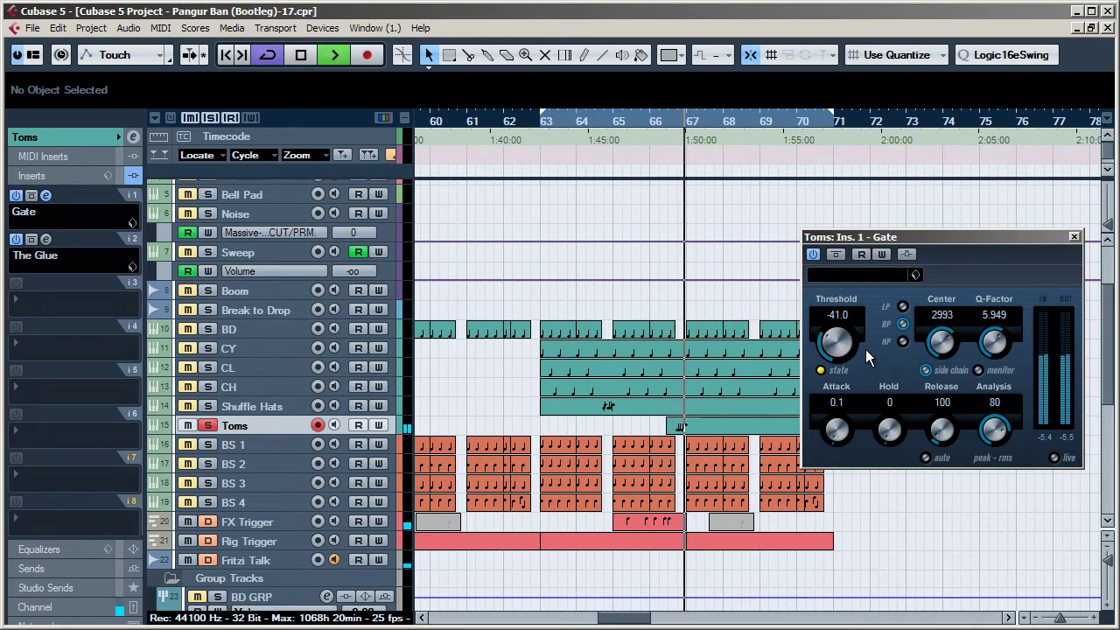
pyautogui.press('space')
pyautogui.press('space')
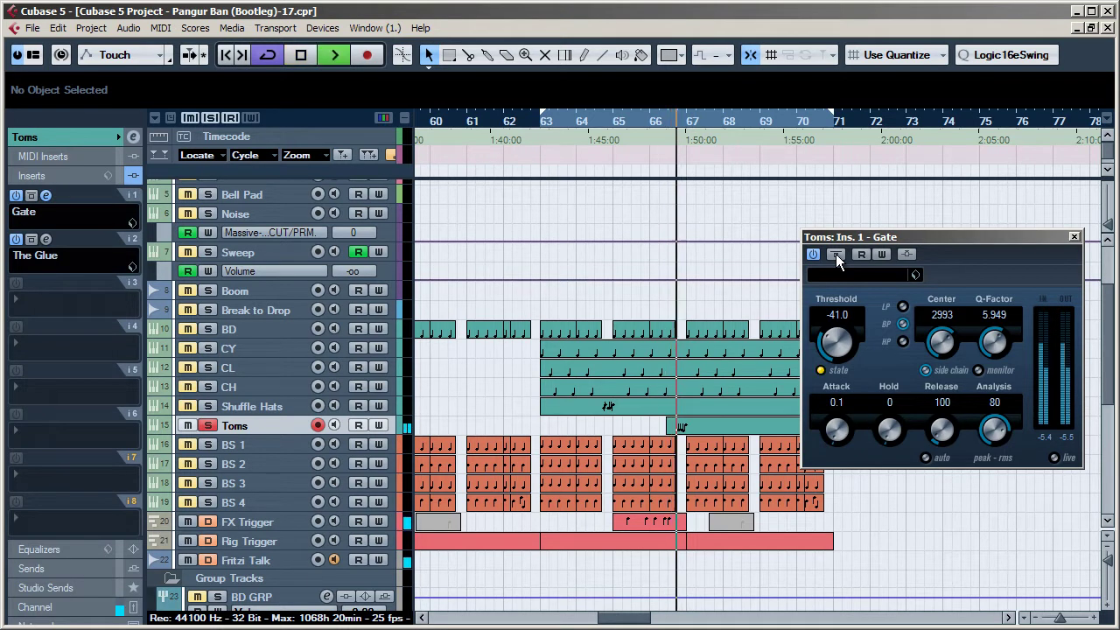
# Step: Compare the soloed toms with the gate bypassed and active during playback
pyautogui.click(836, 254)
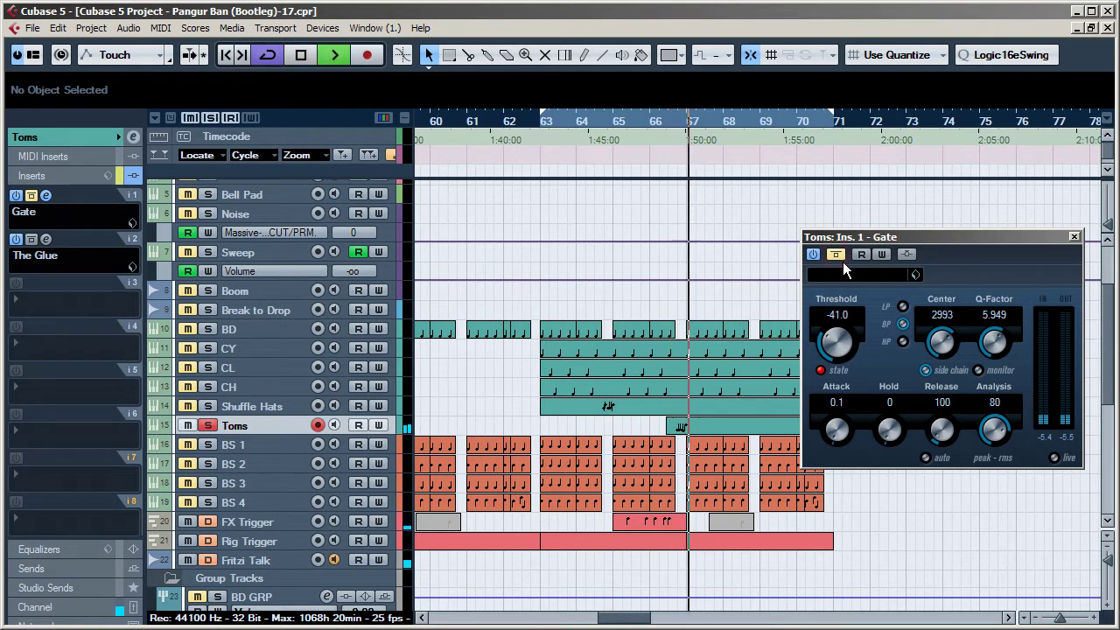
pyautogui.click(836, 253)
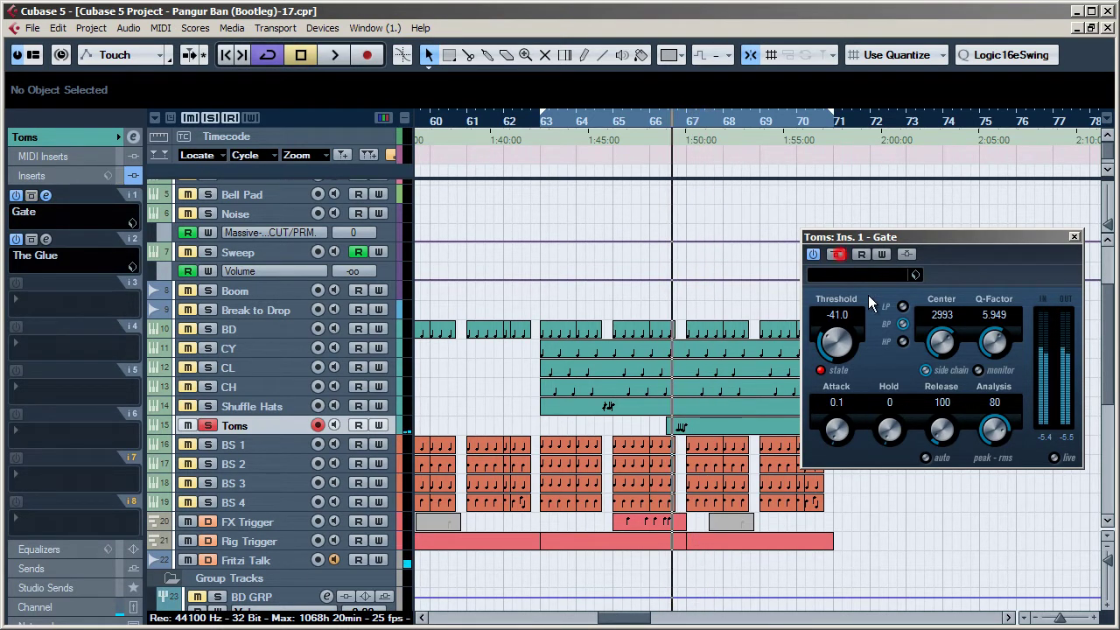
pyautogui.press('space')
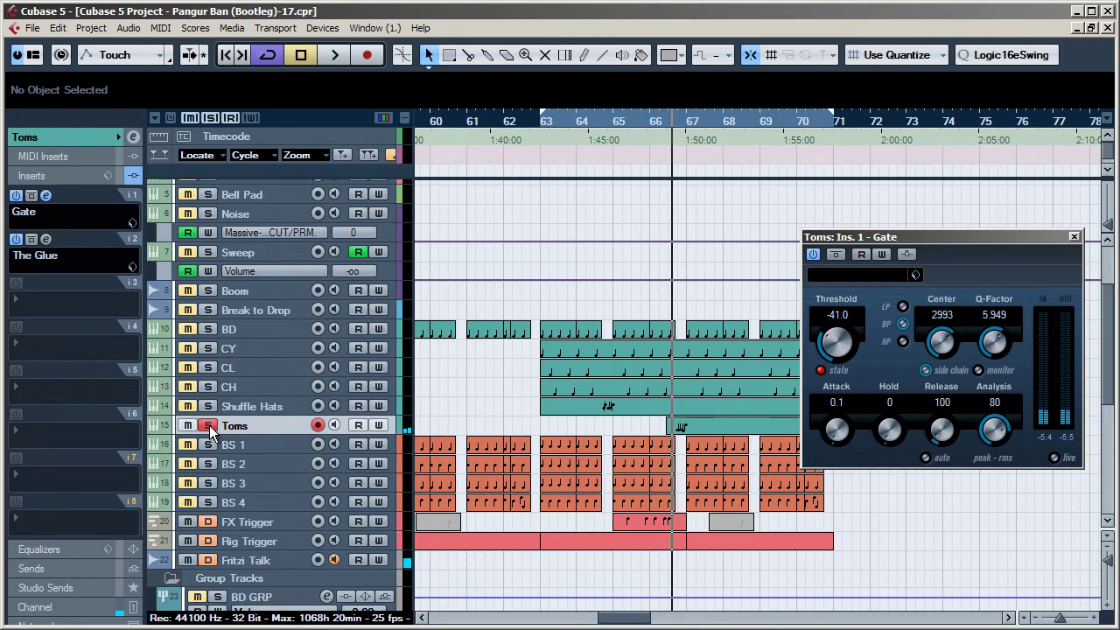
# Step: Unsolo the Toms track and play the full mix from midway between bars 65 and 66
pyautogui.click(209, 426)
pyautogui.click(638, 120)
pyautogui.press('space')
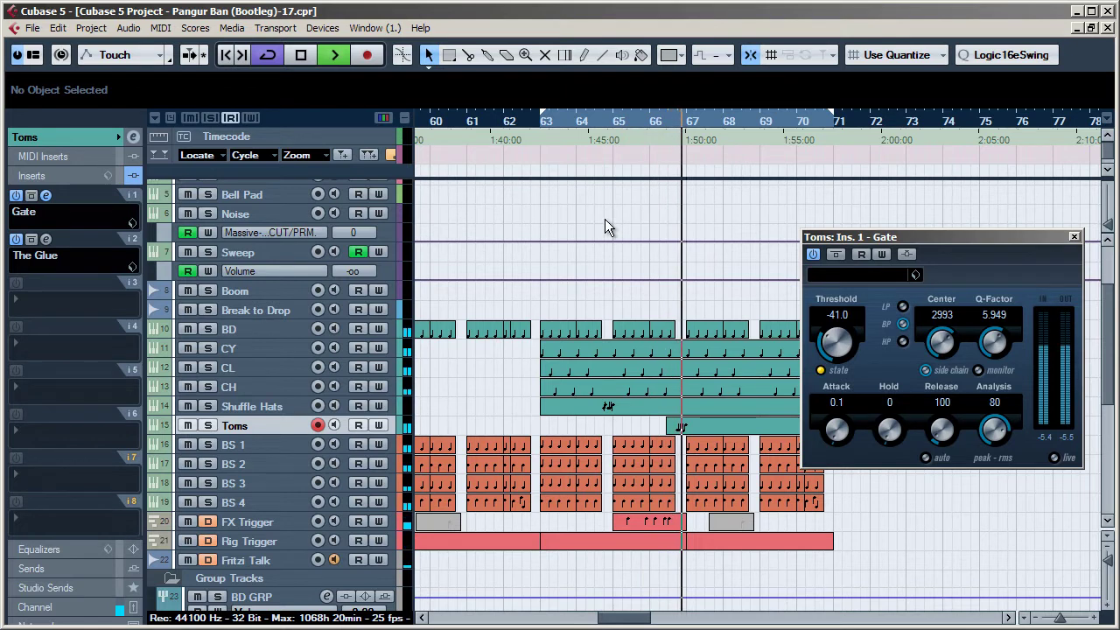
pyautogui.press('space')
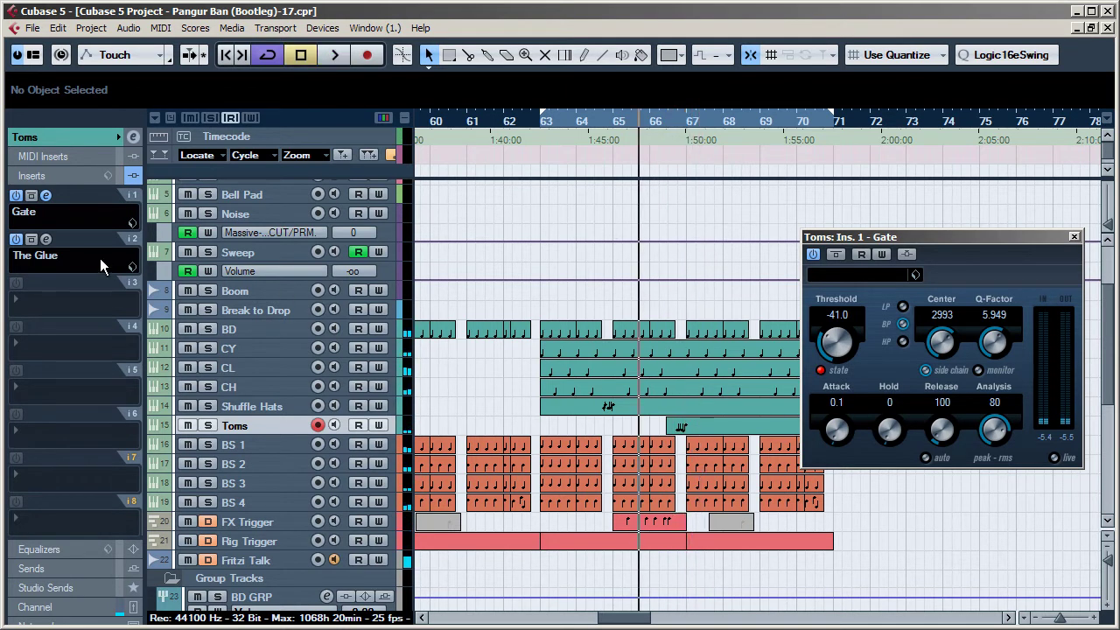
# Step: Load FabFilter Pro-Q into the third insert slot of the Toms track
pyautogui.click(55, 302)
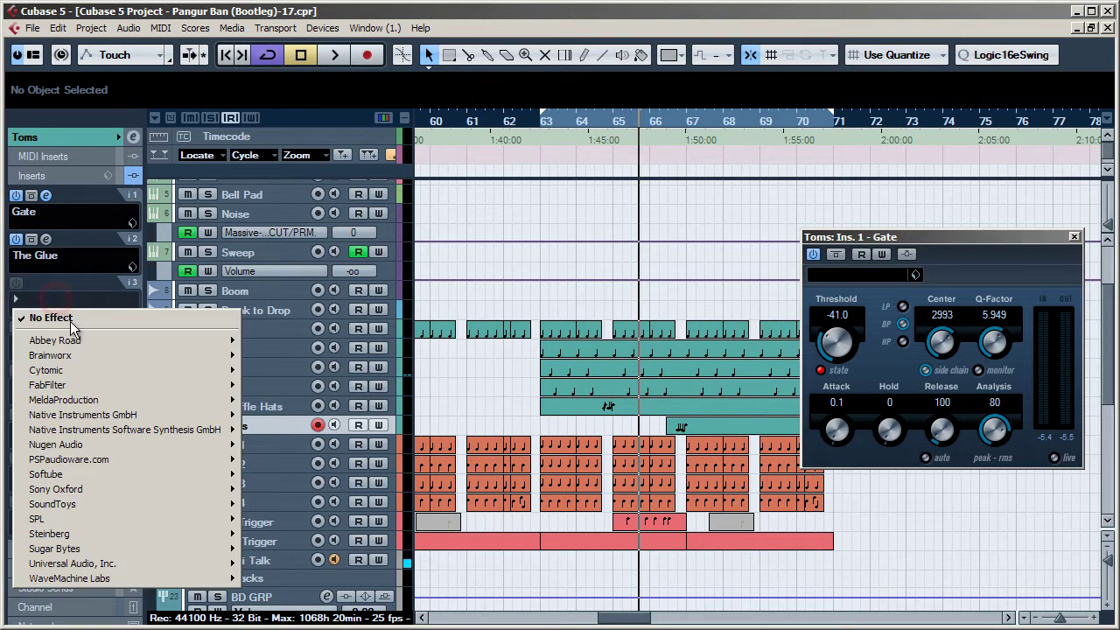
pyautogui.click(90, 385)
pyautogui.moveTo(260, 415)
pyautogui.click(355, 420)
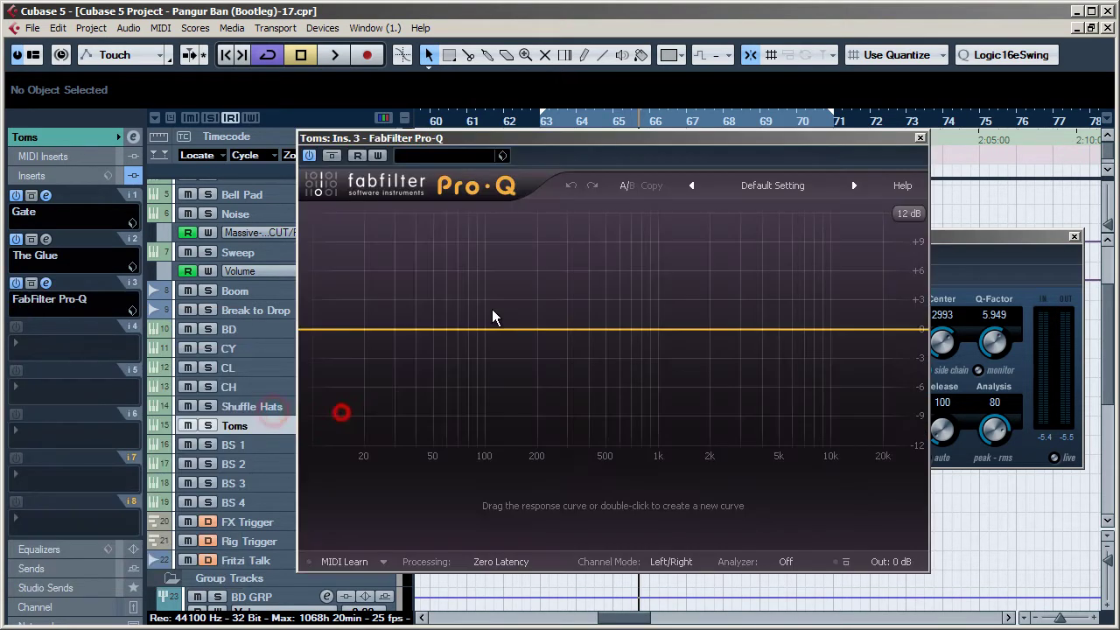
# Step: Add a 24 dB/oct low-cut band just below 100 Hz in Pro-Q and audition it in the mix
pyautogui.doubleClick(349, 331)
pyautogui.moveTo(349, 331); pyautogui.dragTo(476, 327)
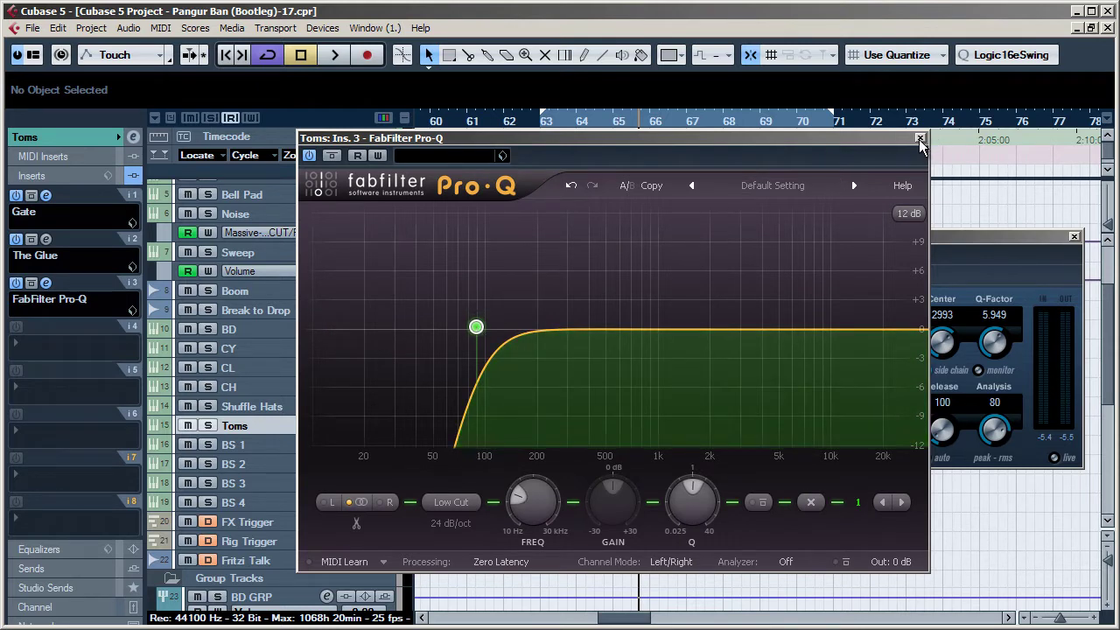
pyautogui.press('space')
pyautogui.moveTo(919, 137); pyautogui.dragTo(980, 141)
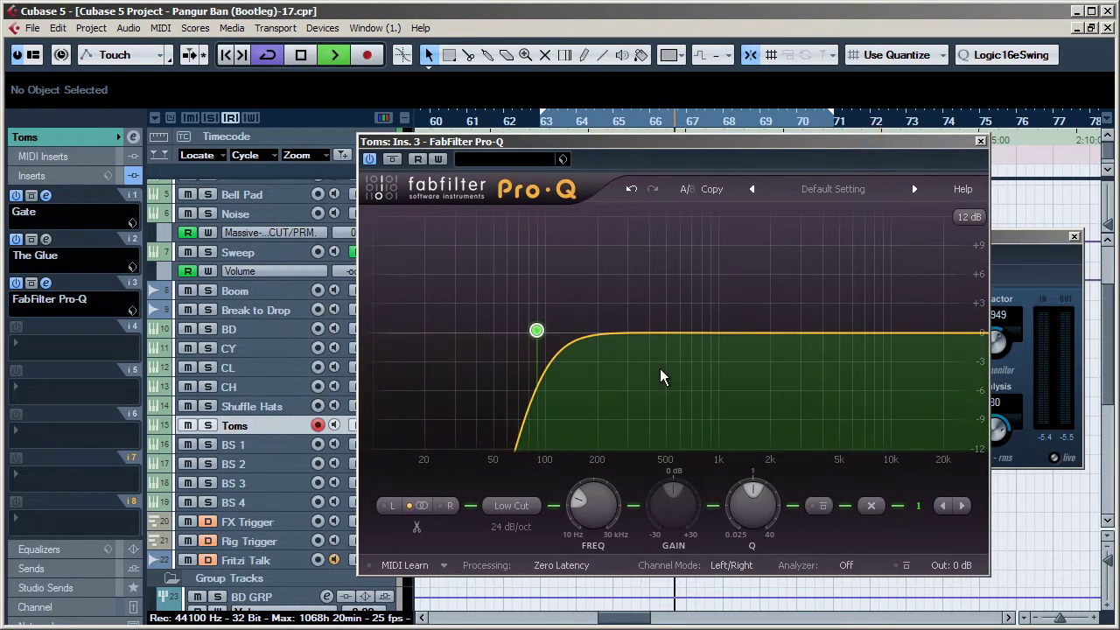
pyautogui.press('space')
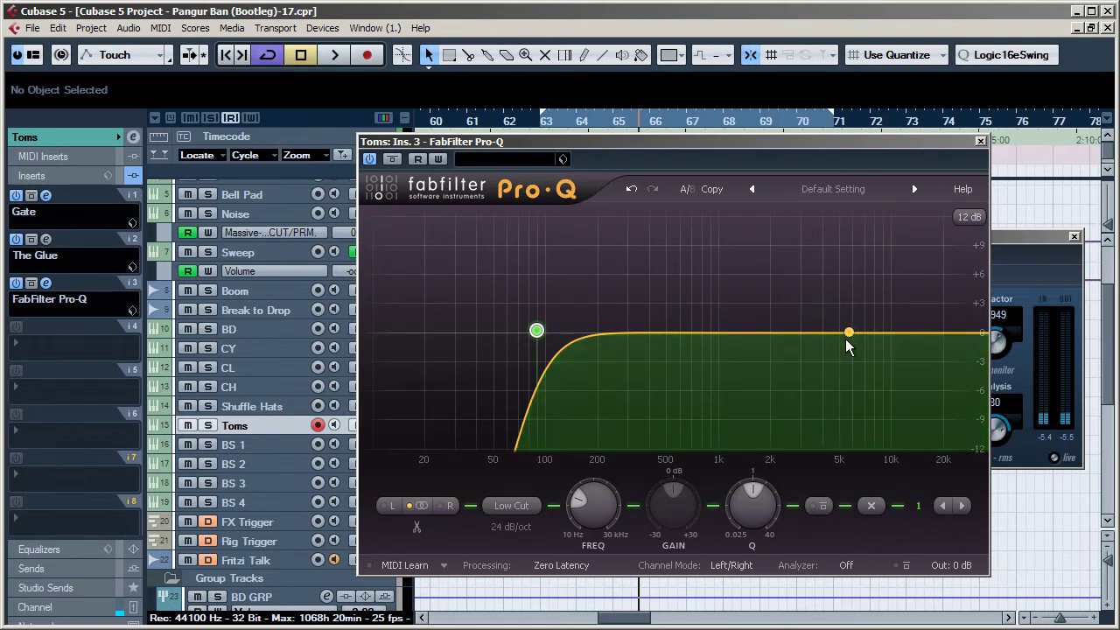
# Step: Add a bell boost of about 4 dB near 2.8 kHz with Q 1 in Pro-Q during playback
pyautogui.click(848, 337)
pyautogui.moveTo(856, 332); pyautogui.dragTo(861, 296)
pyautogui.press('space')
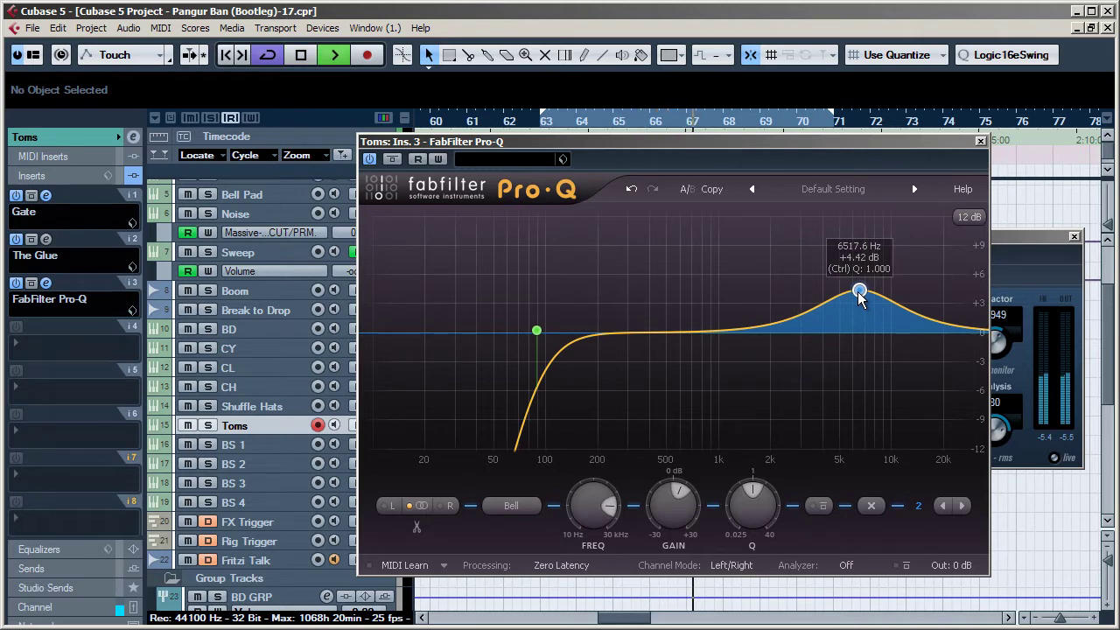
pyautogui.moveTo(861, 295); pyautogui.dragTo(796, 296)
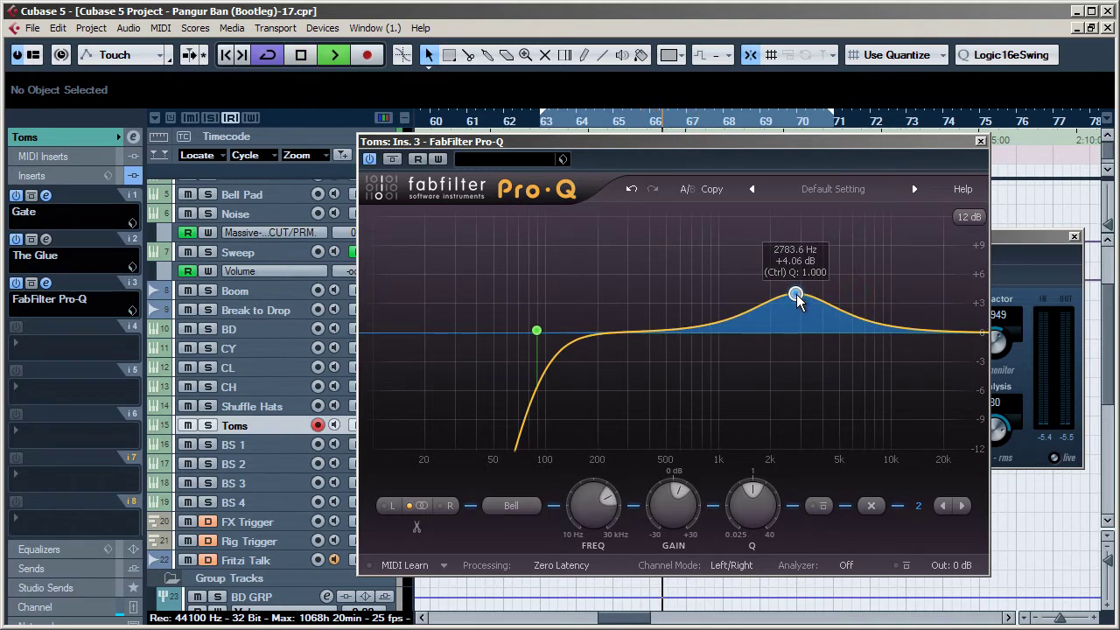
# Step: Move the Pro-Q bell boost up to just below 5 kHz at slightly over 4 dB, then close the equalizer and stop playback
pyautogui.moveTo(796, 295)
pyautogui.mouseDown()
pyautogui.moveTo(824, 293)
pyautogui.moveTo(809, 290)
pyautogui.mouseUp()
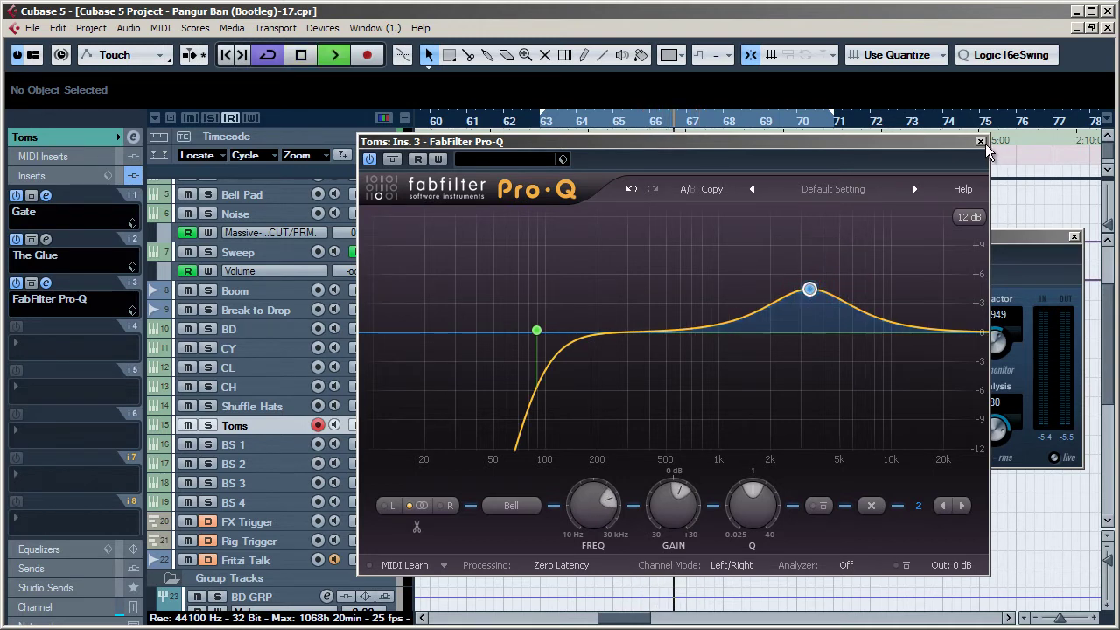
pyautogui.moveTo(809, 290); pyautogui.dragTo(828, 290)
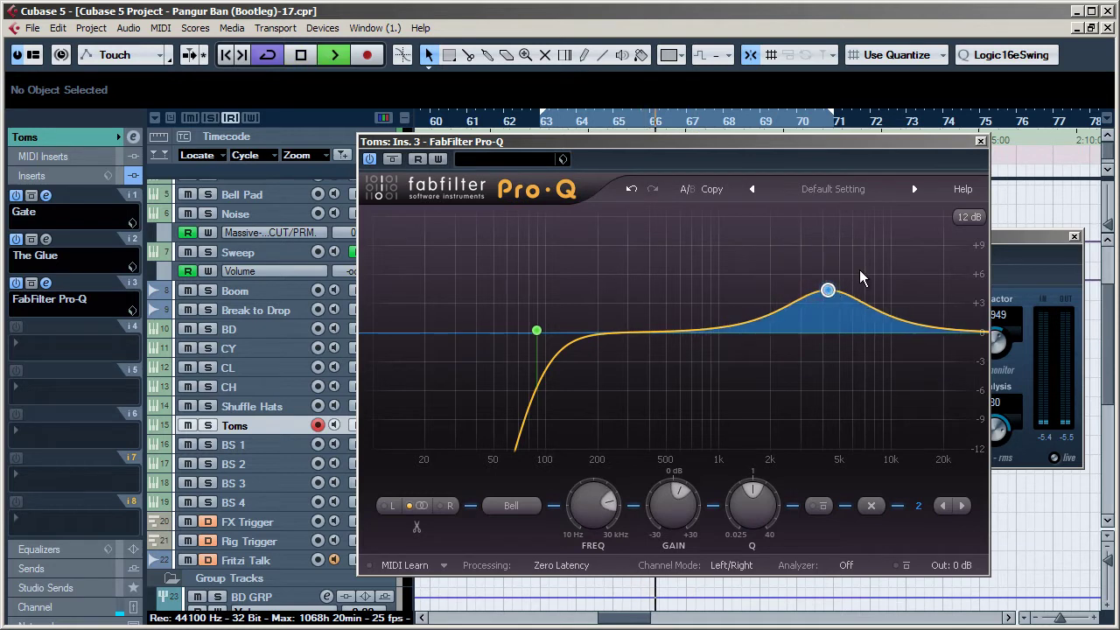
pyautogui.click(982, 141)
pyautogui.press('space')
pyautogui.click(477, 426)
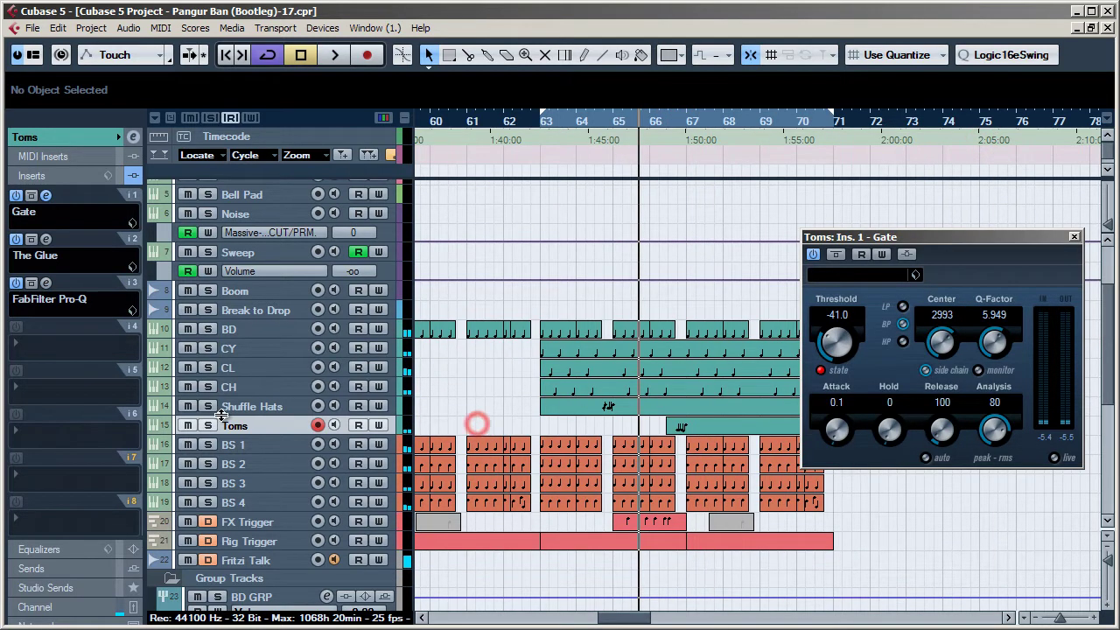
# Step: Raise the Toms track's volume to -10.88 during playback and audition the mix from just before bar 63
pyautogui.click(61, 138)
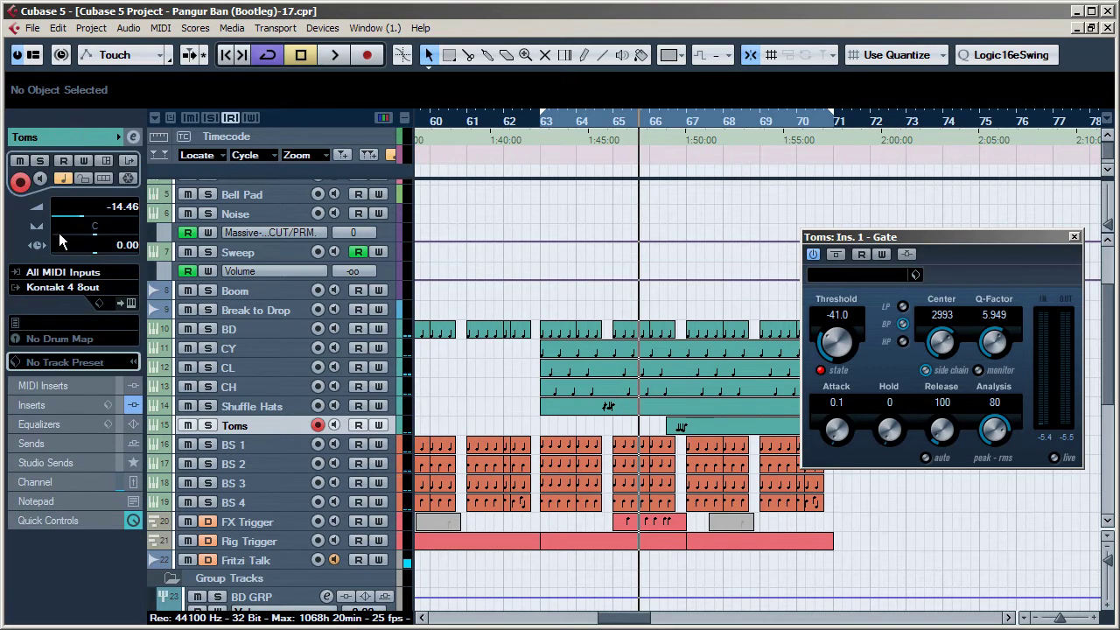
pyautogui.click(665, 122)
pyautogui.press('space')
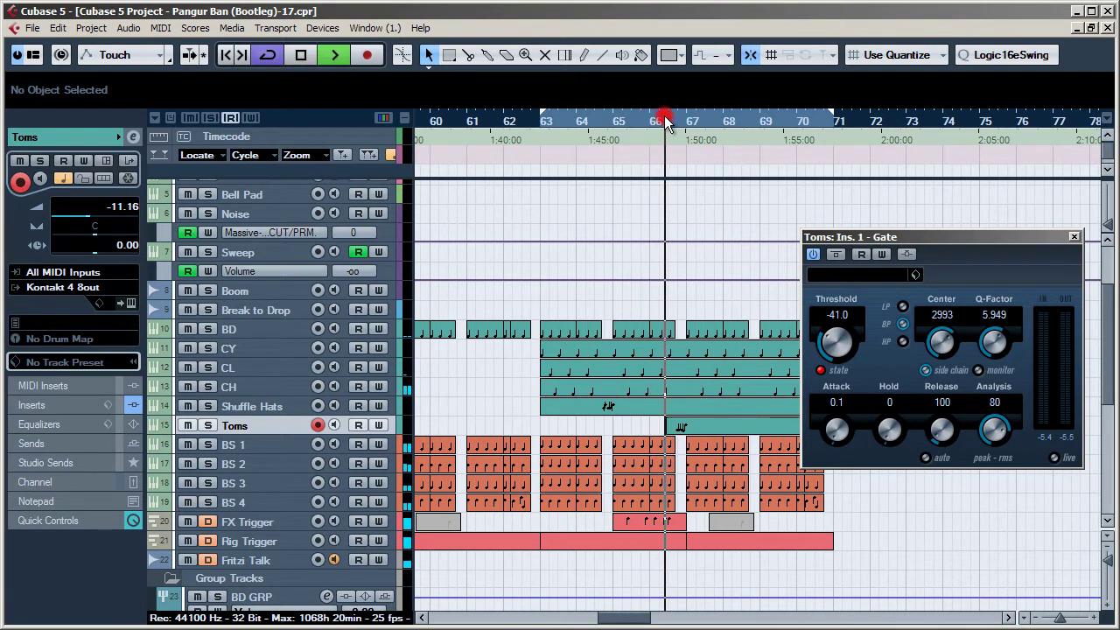
pyautogui.click(534, 124)
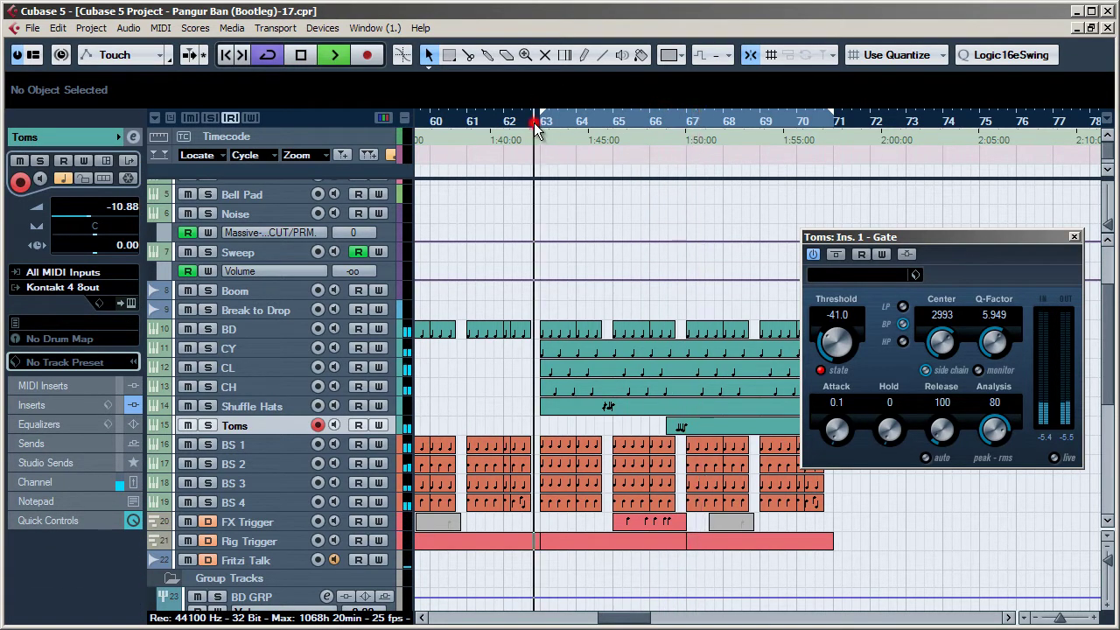
pyautogui.click(505, 378)
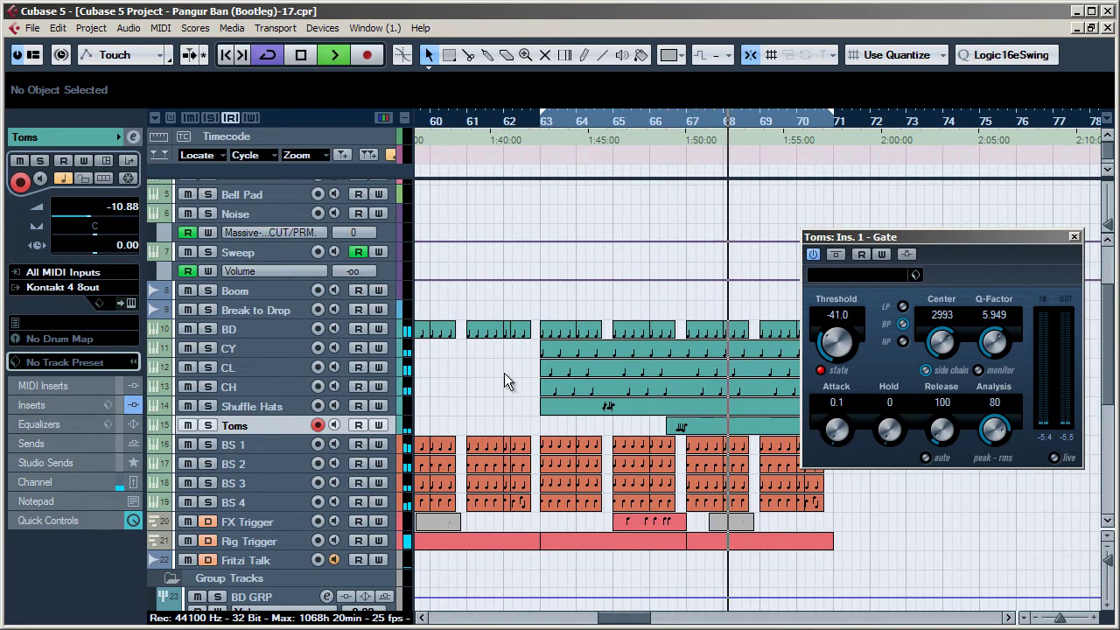
pyautogui.press('space')
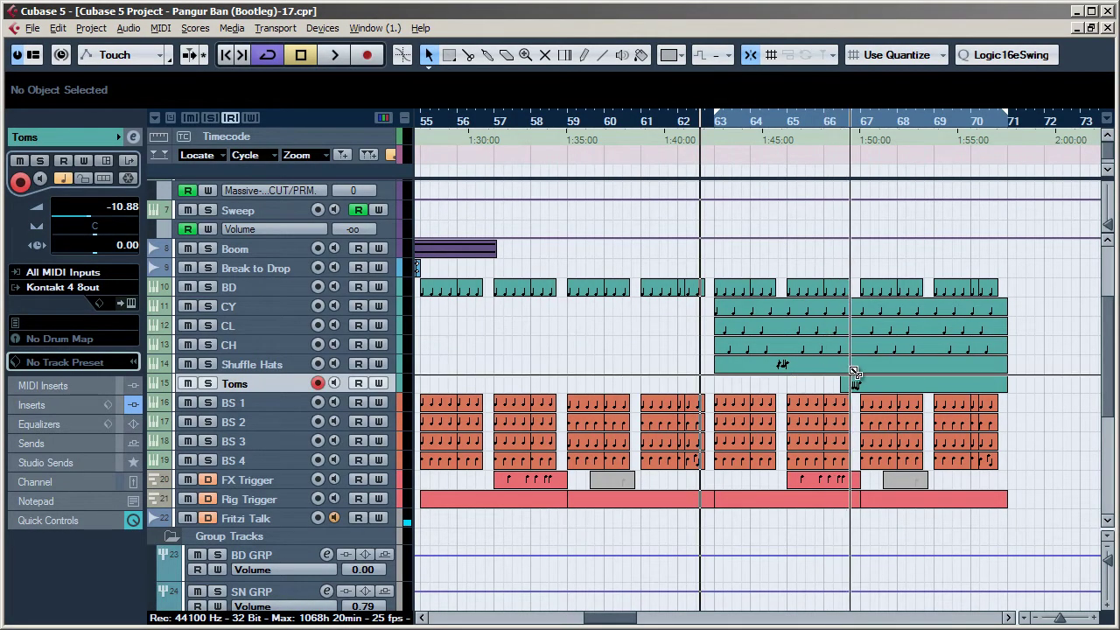
# Step: Split the Shuffle Hats part at bar 67 and replace its second half with a duplicate of the first four bars
pyautogui.keyDown('alt'); pyautogui.click(864, 371); pyautogui.keyUp('alt')
pyautogui.click(876, 366)
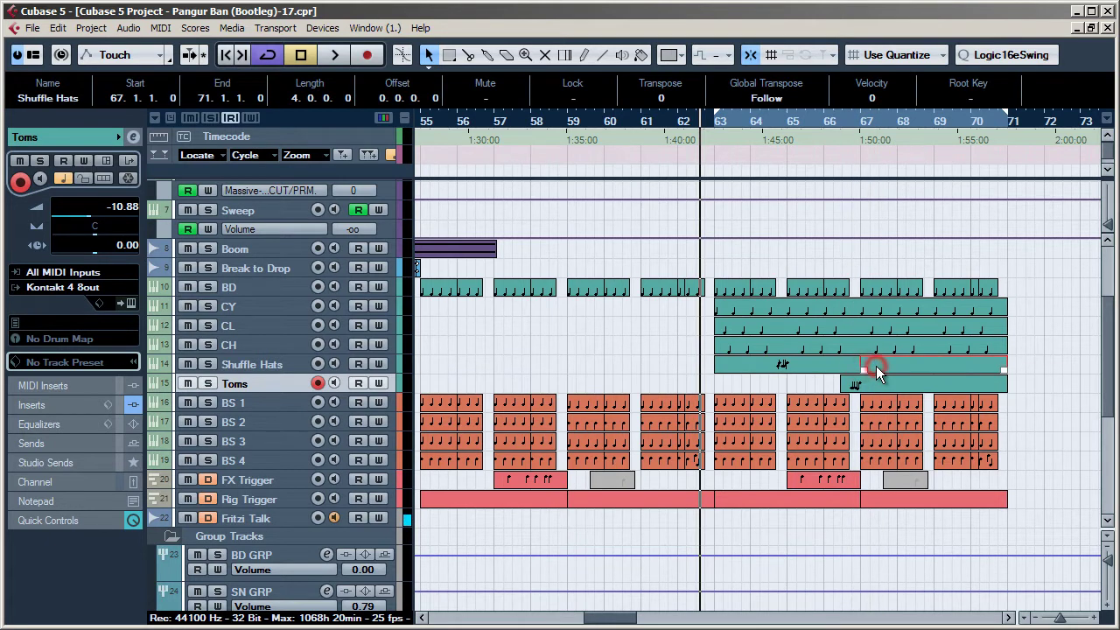
pyautogui.press('Delete')
pyautogui.click(808, 366)
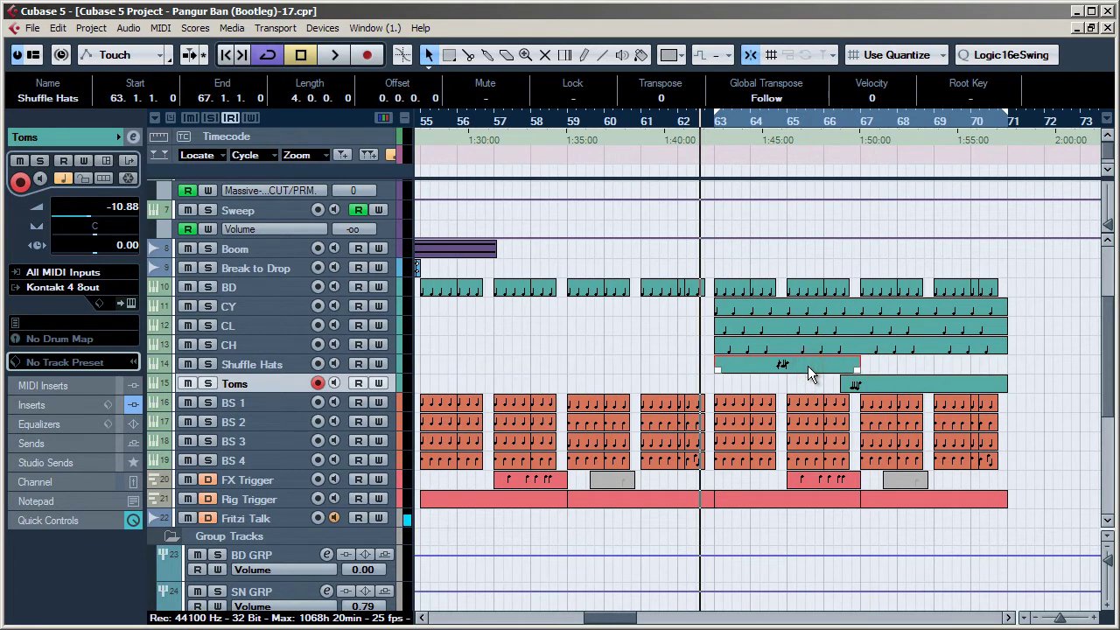
pyautogui.hotkey('ctrl', 'd')
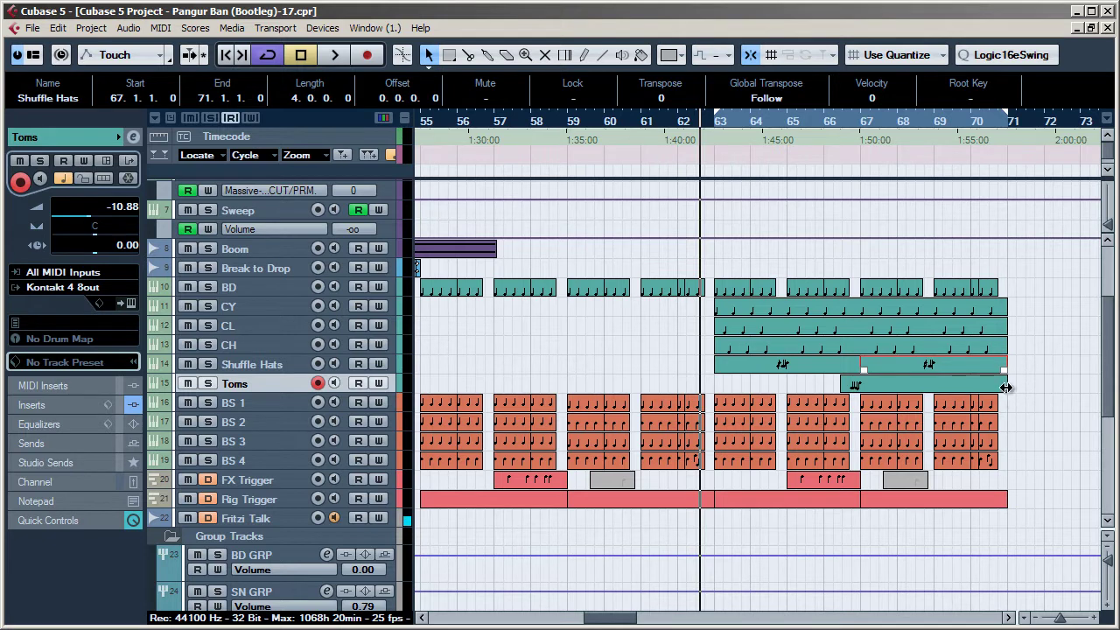
# Step: Shorten the Toms part to the fill, repeat it four bars on so it ends at bar 71, and glue both parts together
pyautogui.moveTo(1007, 387); pyautogui.dragTo(826, 382)
pyautogui.click(950, 387)
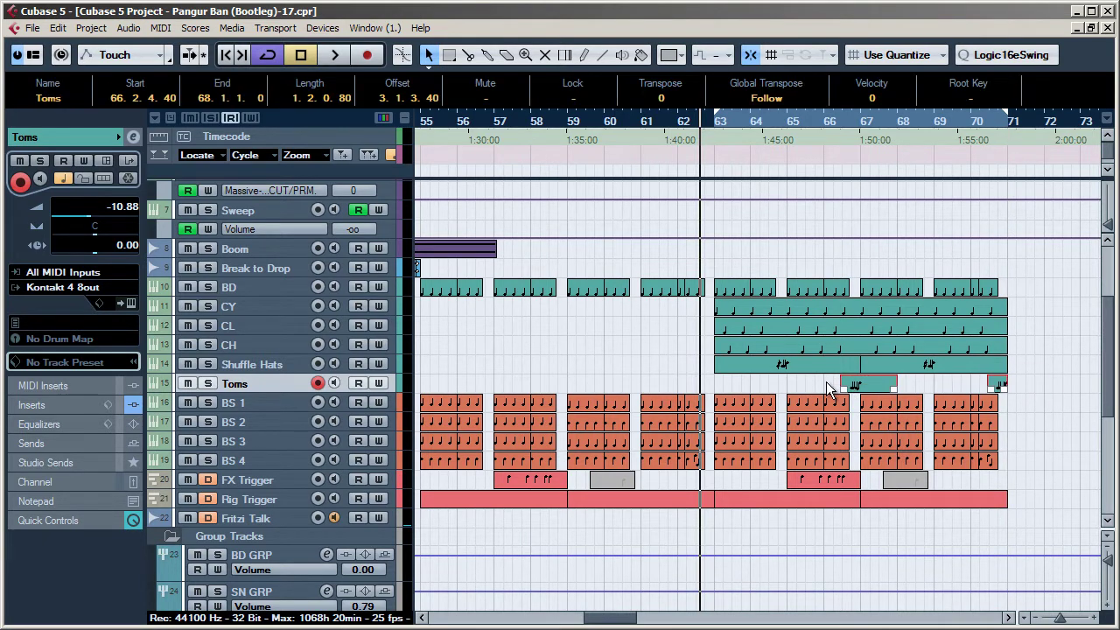
pyautogui.rightClick(868, 382)
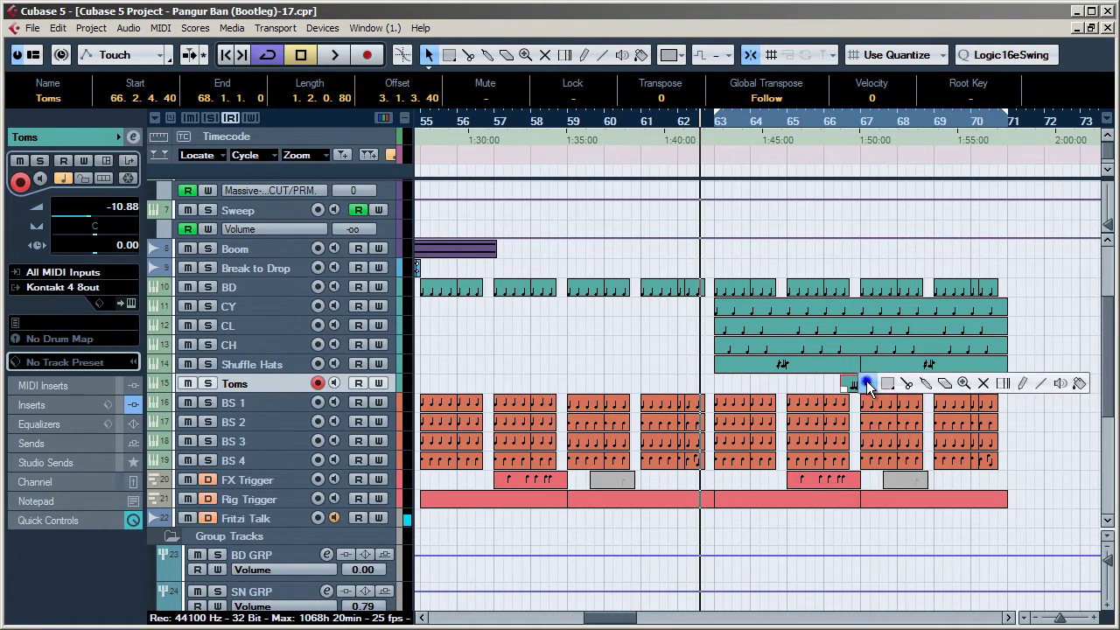
pyautogui.click(926, 385)
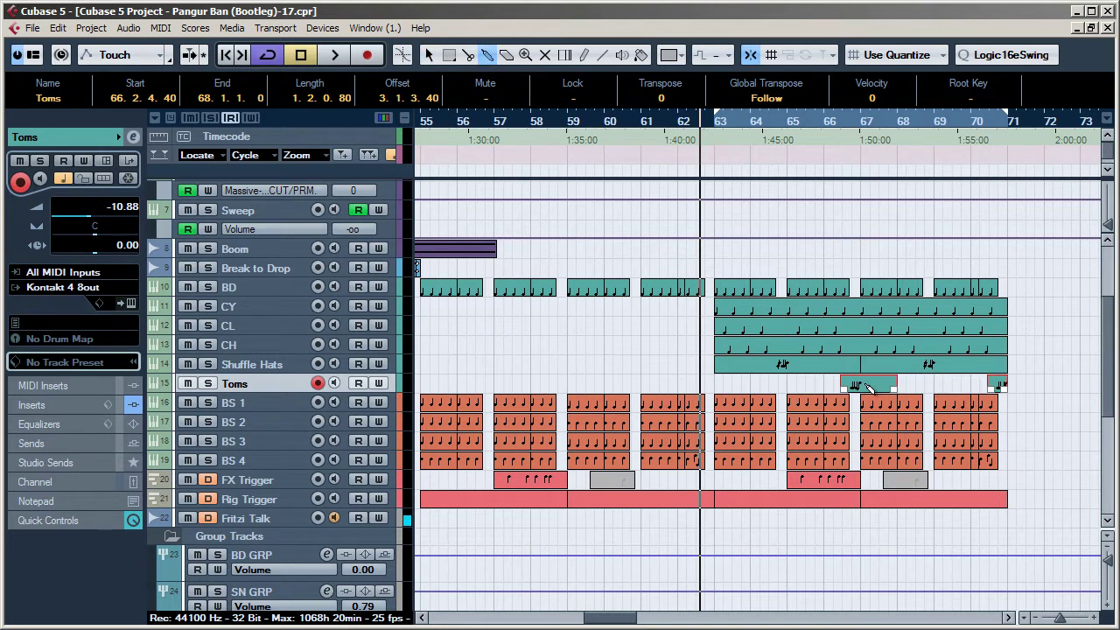
pyautogui.click(866, 386)
pyautogui.press('1')
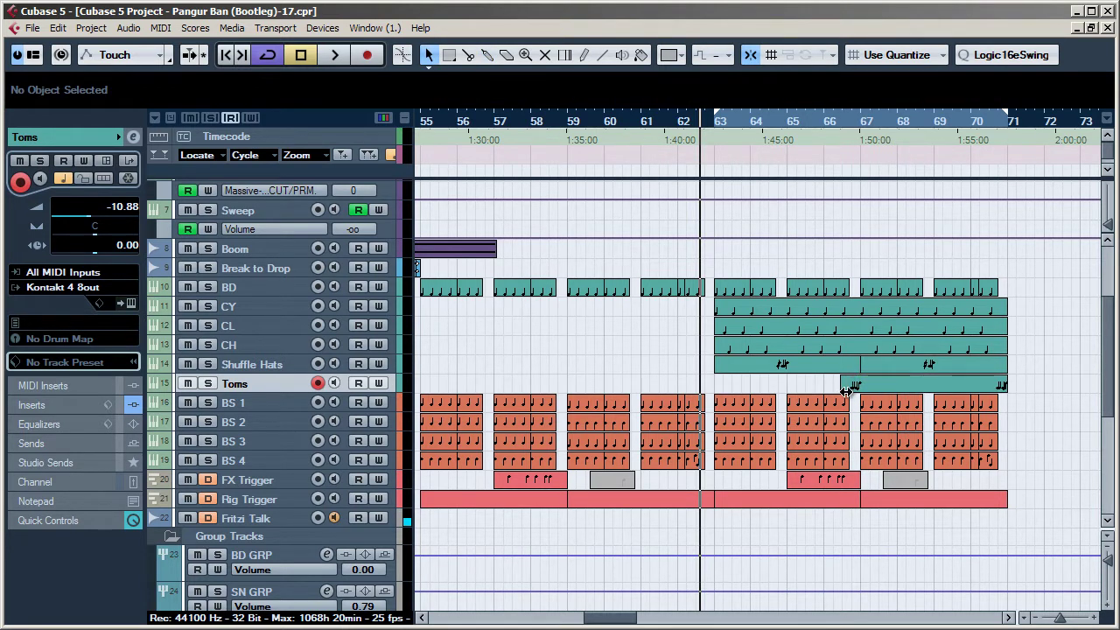
# Step: Extend the start of the Toms part back to bar 63 and glue the two Shuffle Hats parts into one
pyautogui.moveTo(841, 390); pyautogui.dragTo(889, 359)
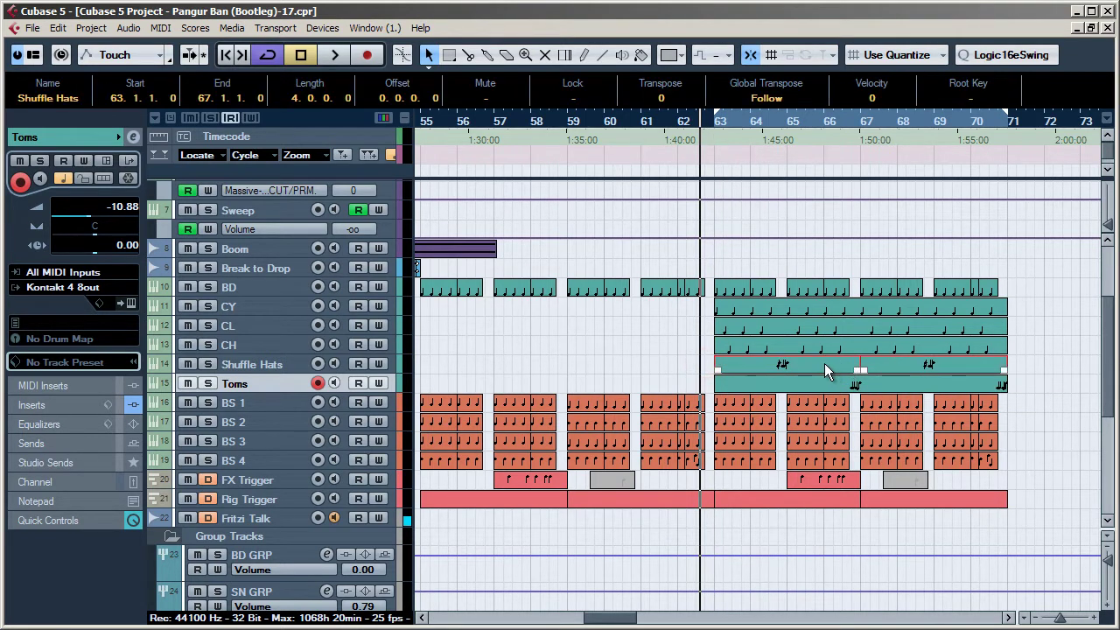
pyautogui.rightClick(823, 363)
pyautogui.click(878, 364)
pyautogui.click(848, 368)
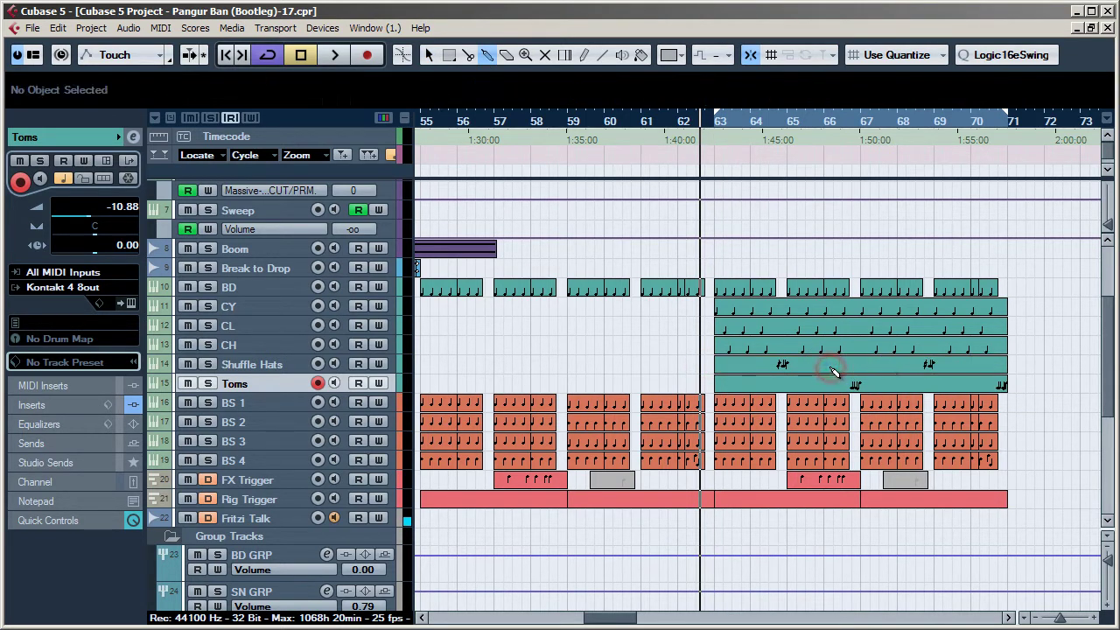
pyautogui.press('1')
pyautogui.click(664, 365)
# Step: Copy the two-bar Slice 2 part at bar 55 to bar 63 and audition it from around bar 64
pyautogui.scroll(2, 1082, 356)
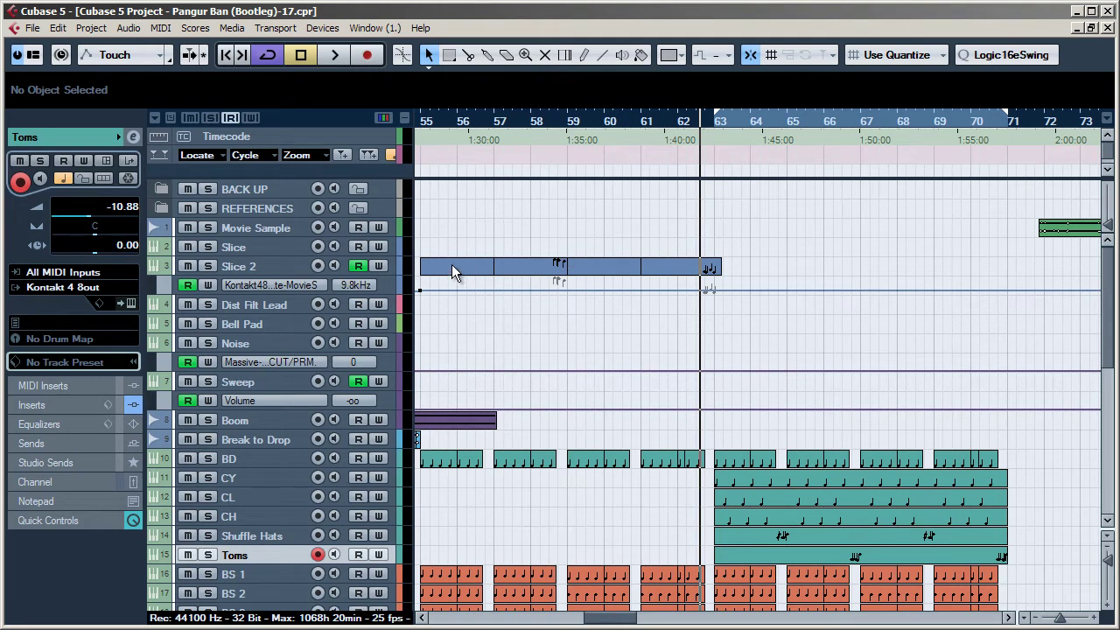
pyautogui.moveTo(452, 266); pyautogui.dragTo(751, 276)
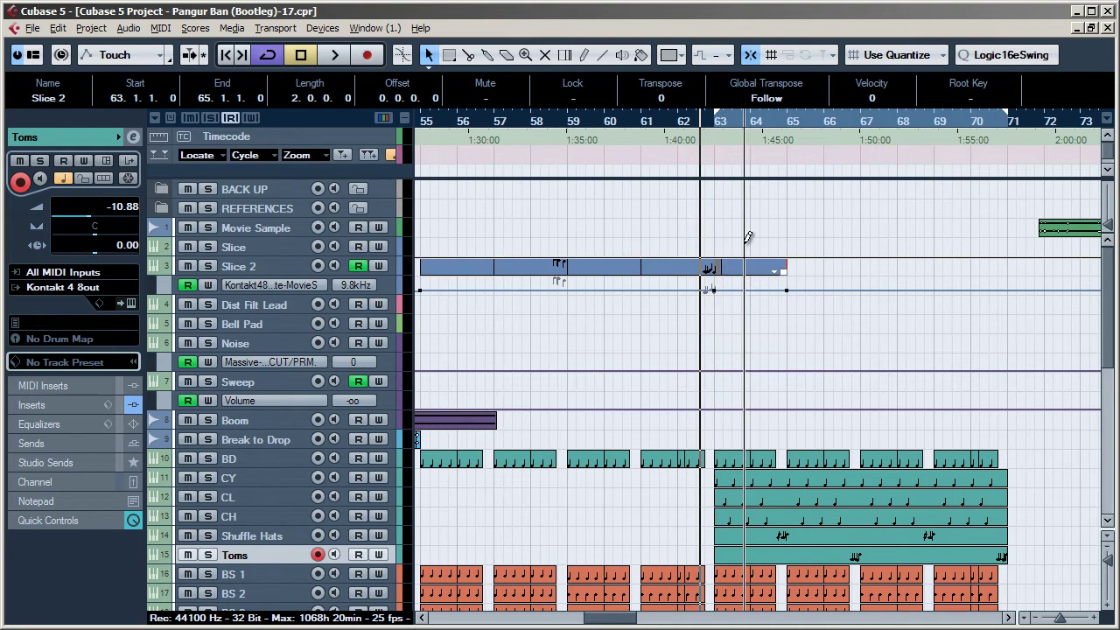
pyautogui.click(759, 123)
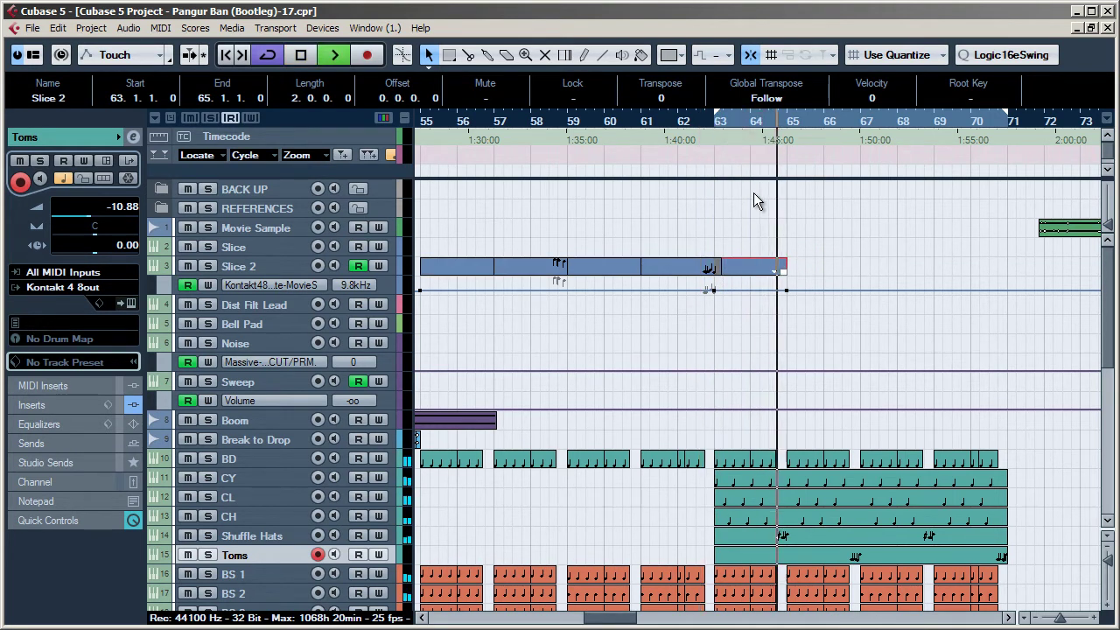
pyautogui.press('space')
pyautogui.press('space')
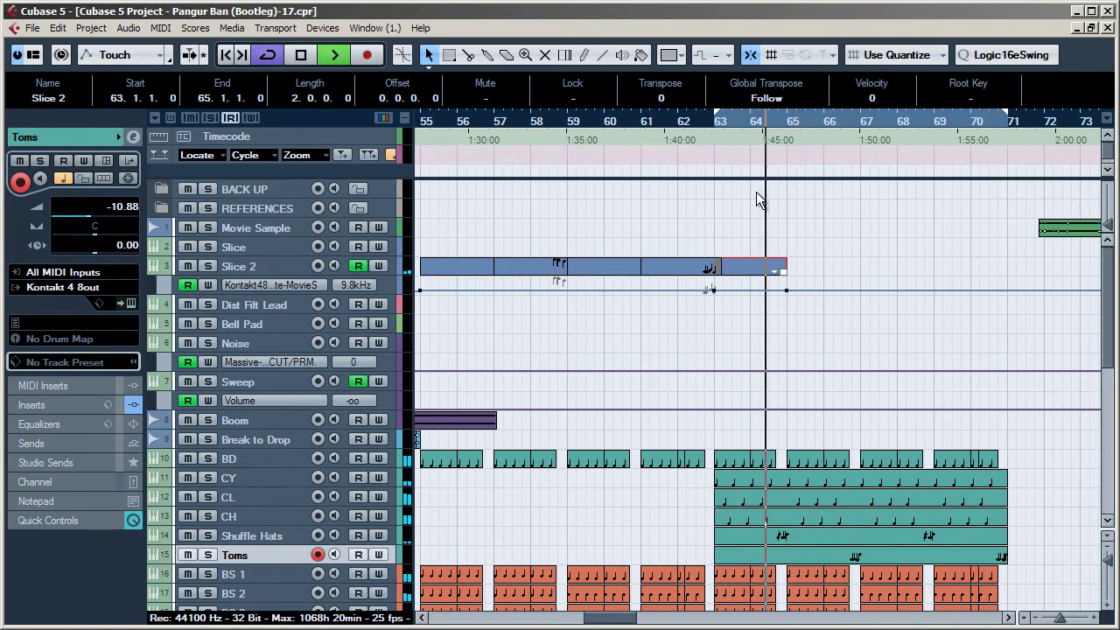
pyautogui.press('space')
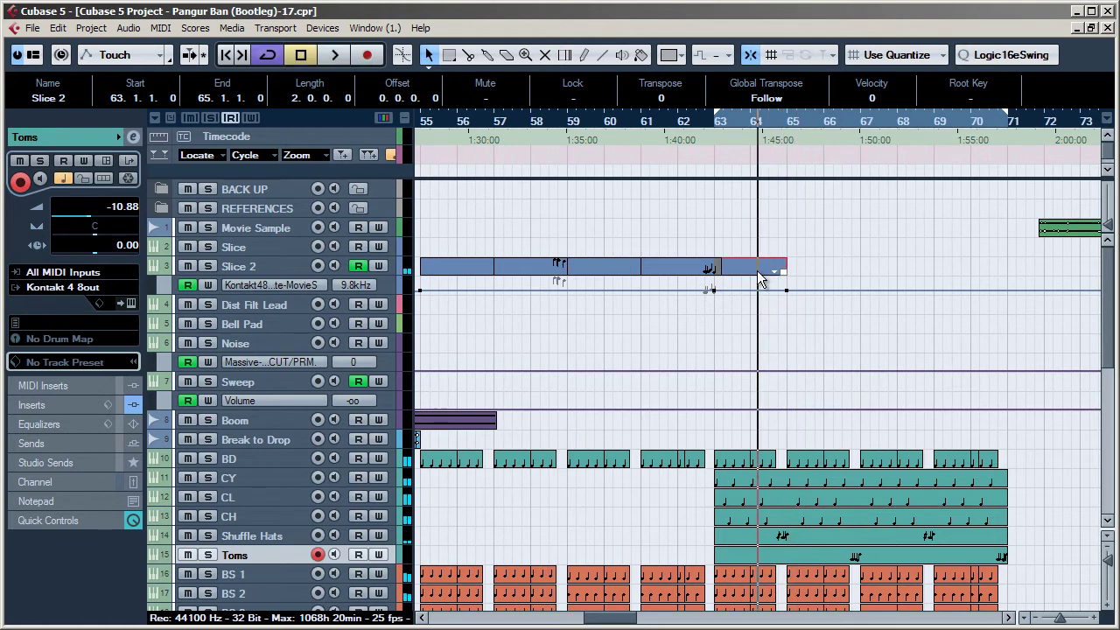
pyautogui.press('space')
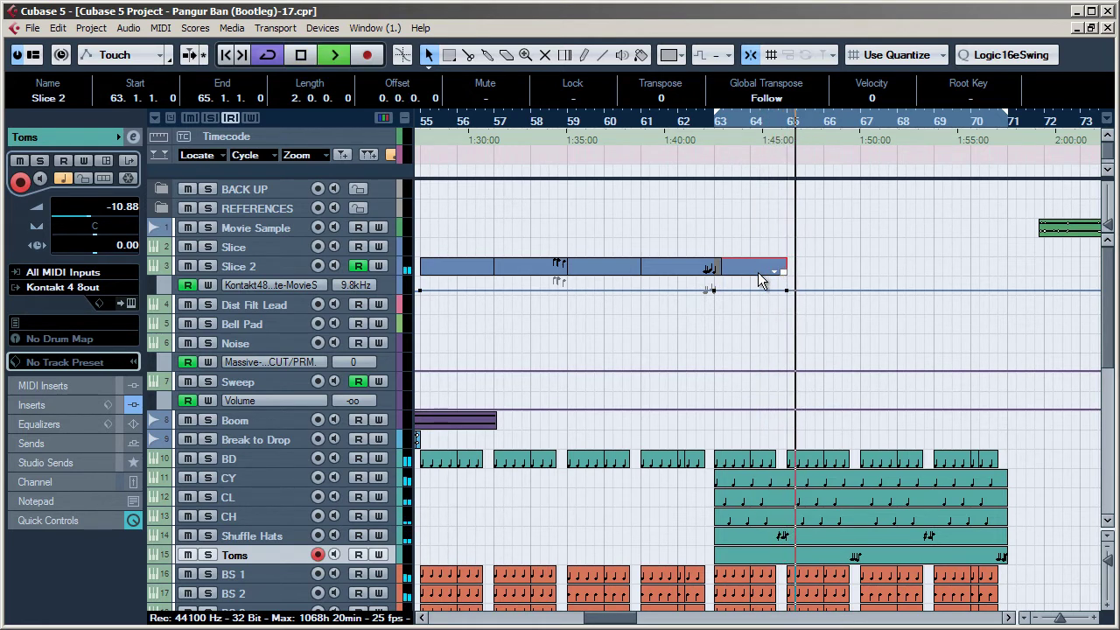
pyautogui.press('space')
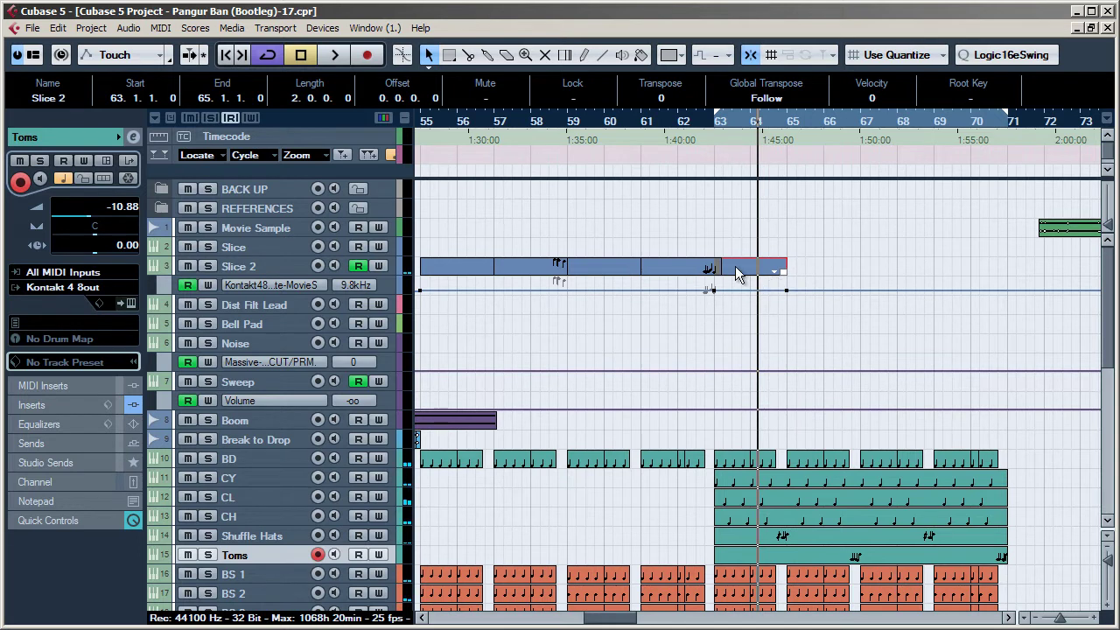
pyautogui.moveTo(538, 265); pyautogui.dragTo(842, 265)
pyautogui.press('Delete')
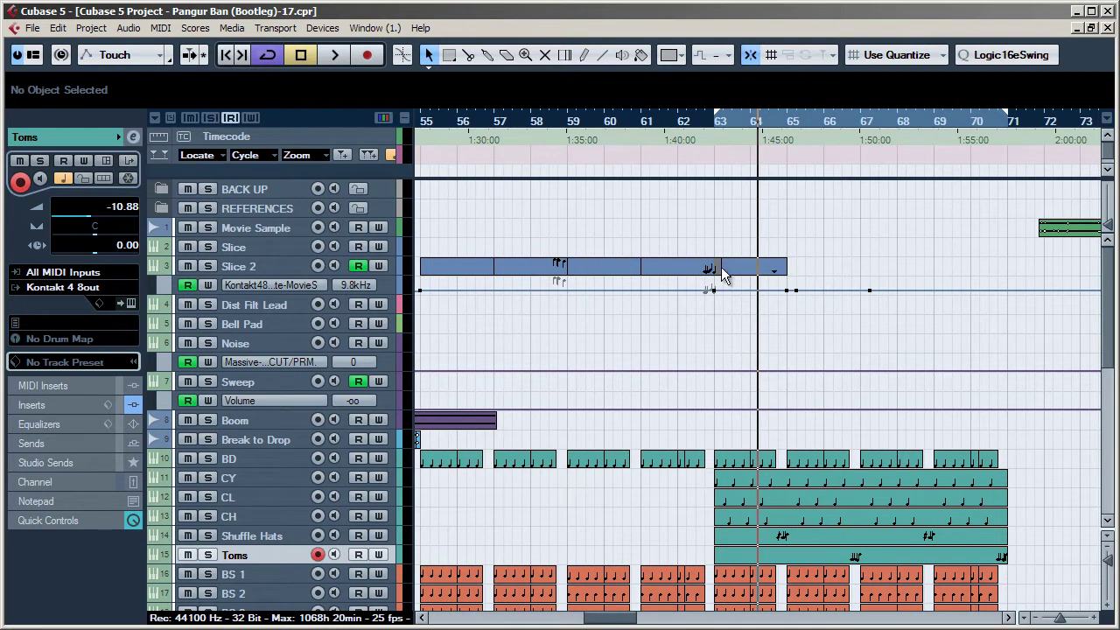
pyautogui.moveTo(542, 278); pyautogui.dragTo(827, 265)
pyautogui.press('Delete')
# Step: Set snapping to Grid Relative with a Bar grid and copy the Slice 2 parts starting at bar 57 to bar 65
pyautogui.moveTo(669, 220); pyautogui.dragTo(545, 293)
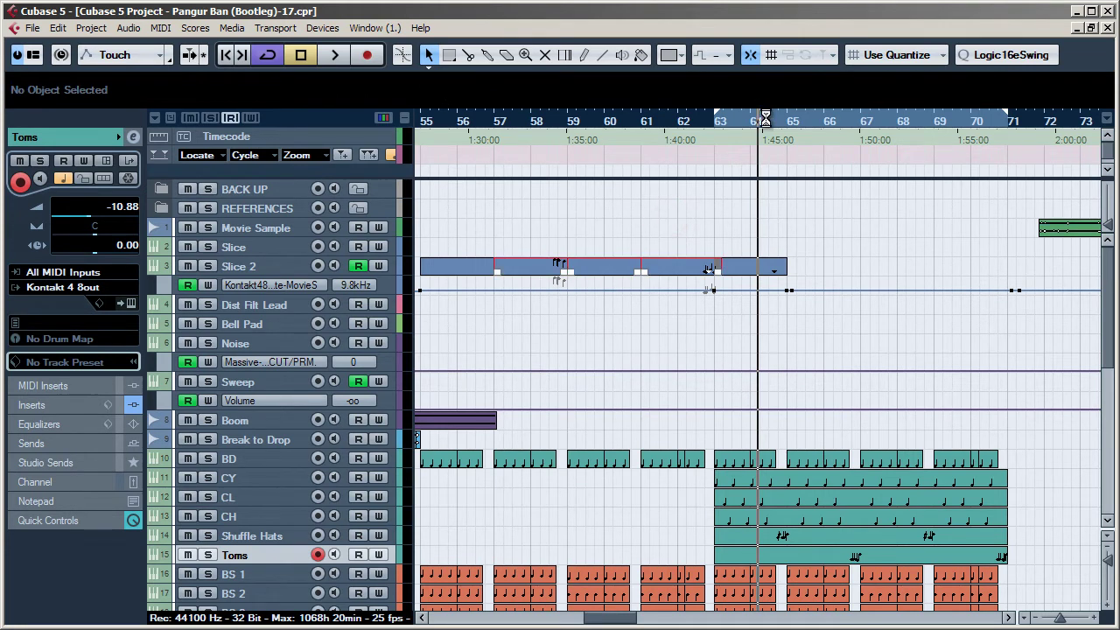
pyautogui.click(905, 54)
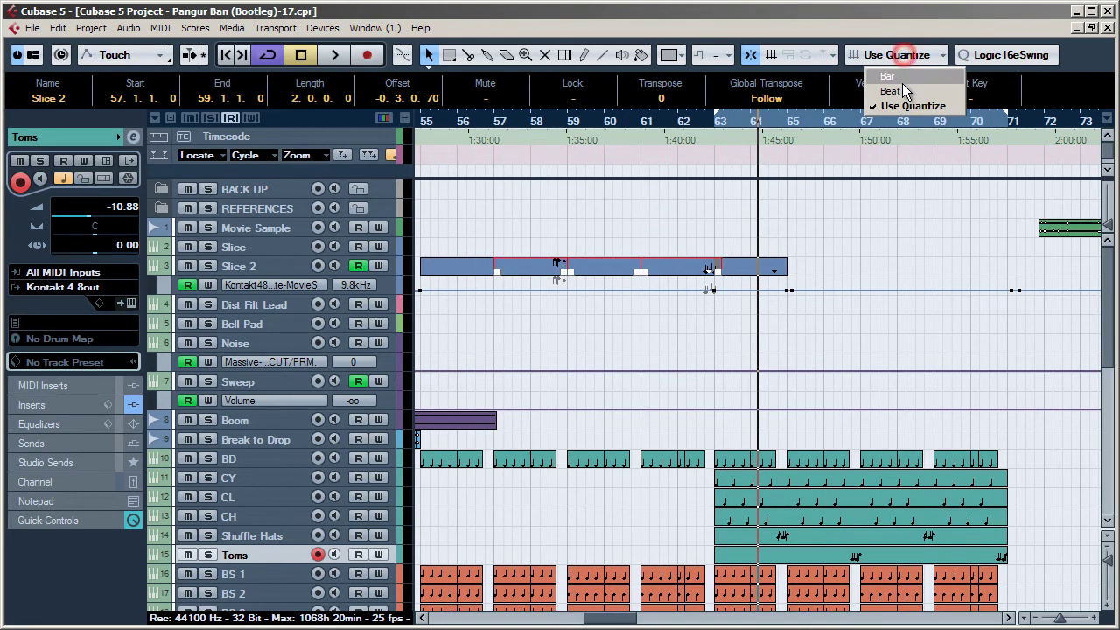
pyautogui.click(899, 76)
pyautogui.click(780, 60)
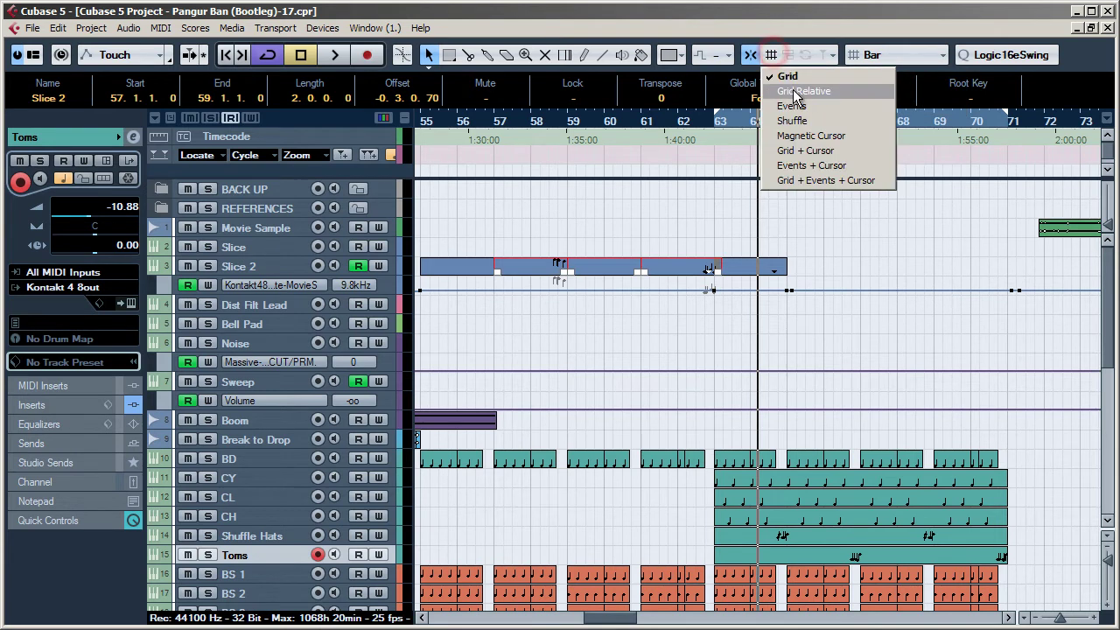
pyautogui.click(806, 88)
pyautogui.moveTo(613, 270); pyautogui.dragTo(844, 271)
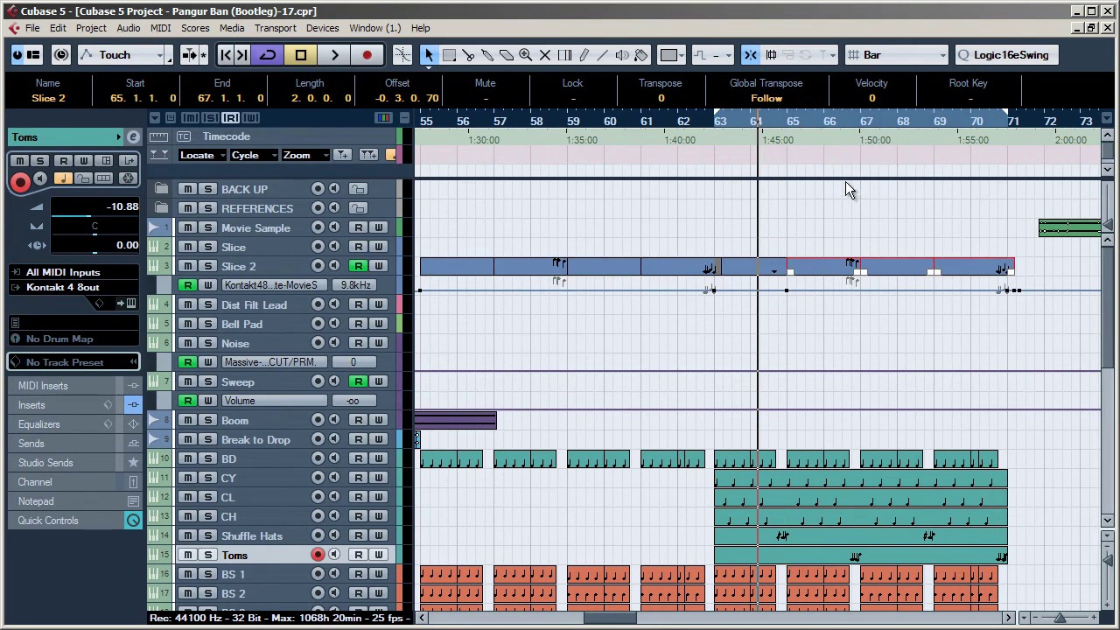
# Step: Restore the snap type to Grid and the grid type to Use Quantize, and deselect the Slice 2 parts
pyautogui.click(772, 55)
pyautogui.click(875, 54)
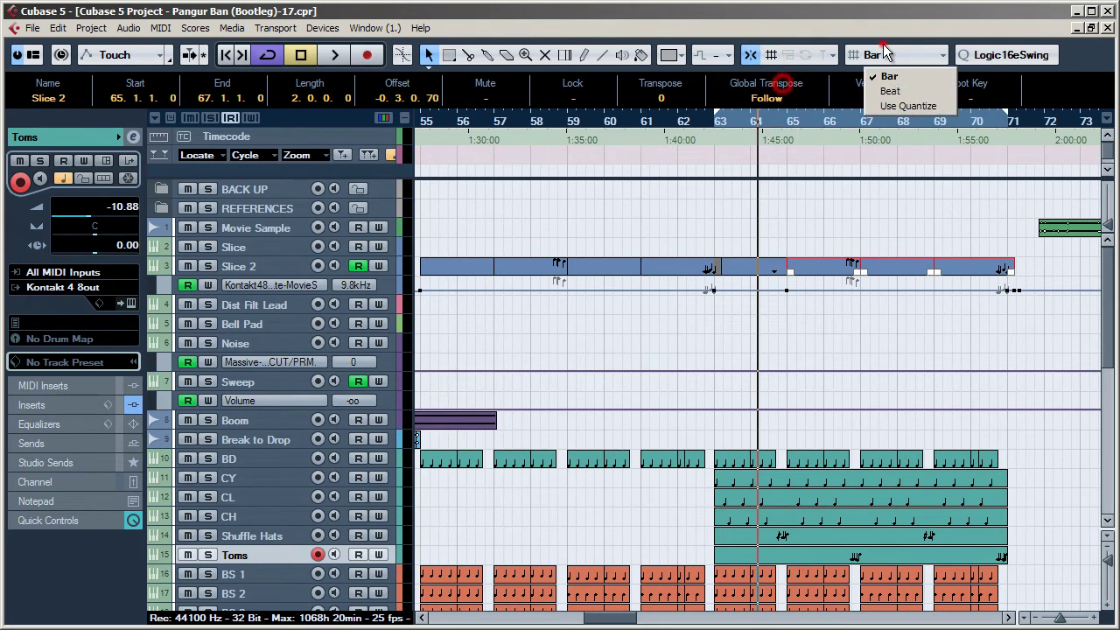
pyautogui.click(885, 105)
pyautogui.click(743, 218)
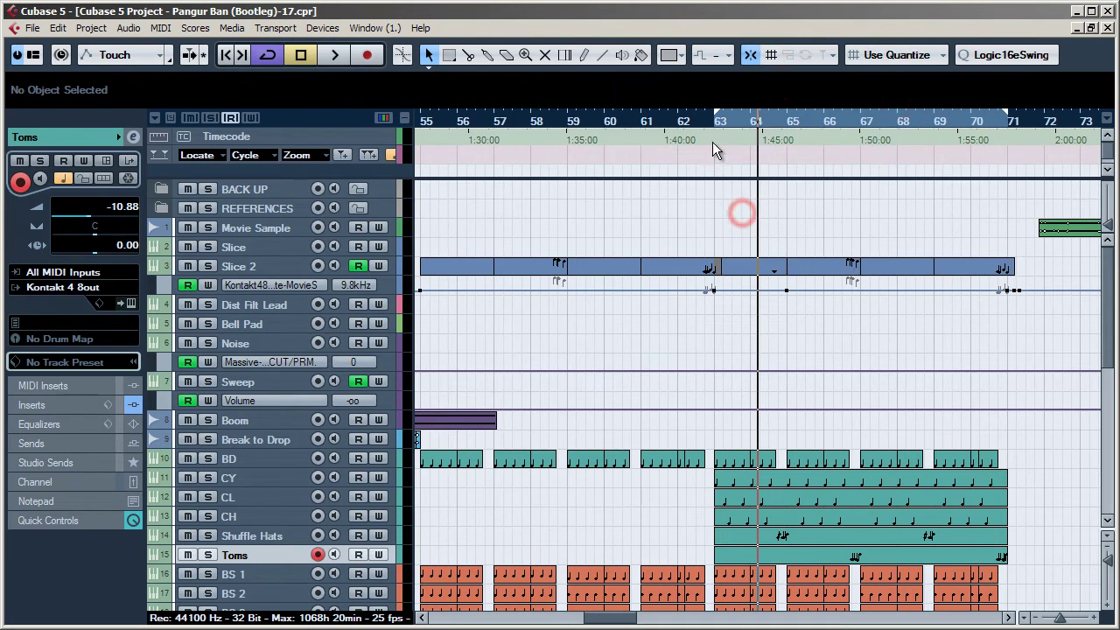
# Step: Play the extended arrangement from bar 63, stop it, and place the playback cursor in bar 66 just ahead of the Toms fill
pyautogui.doubleClick(709, 121)
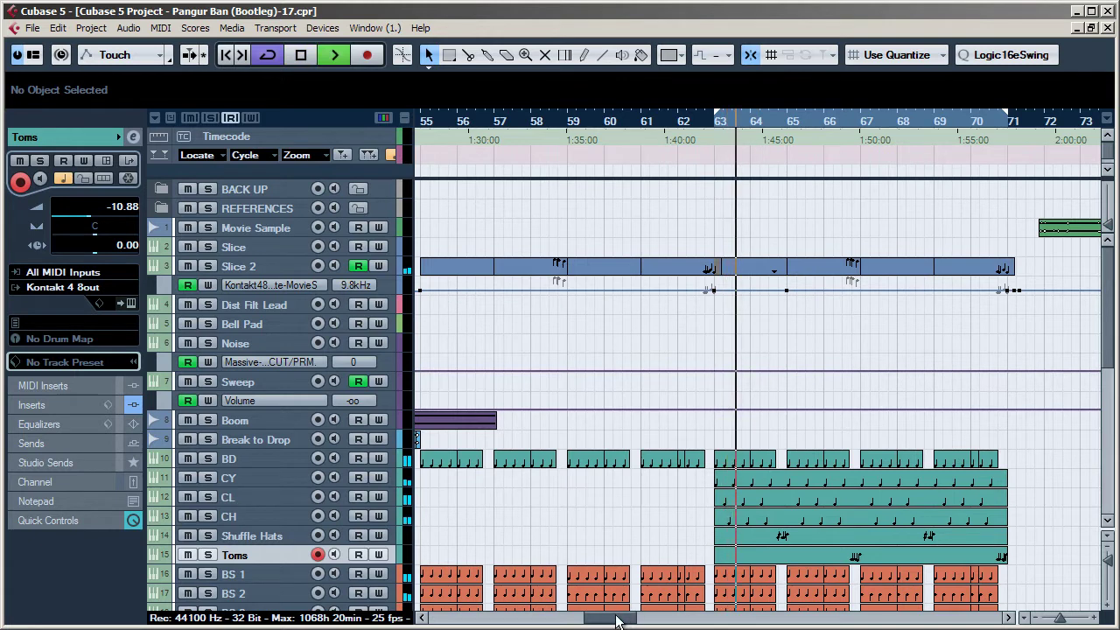
pyautogui.moveTo(617, 619); pyautogui.dragTo(630, 620)
pyautogui.click(907, 459)
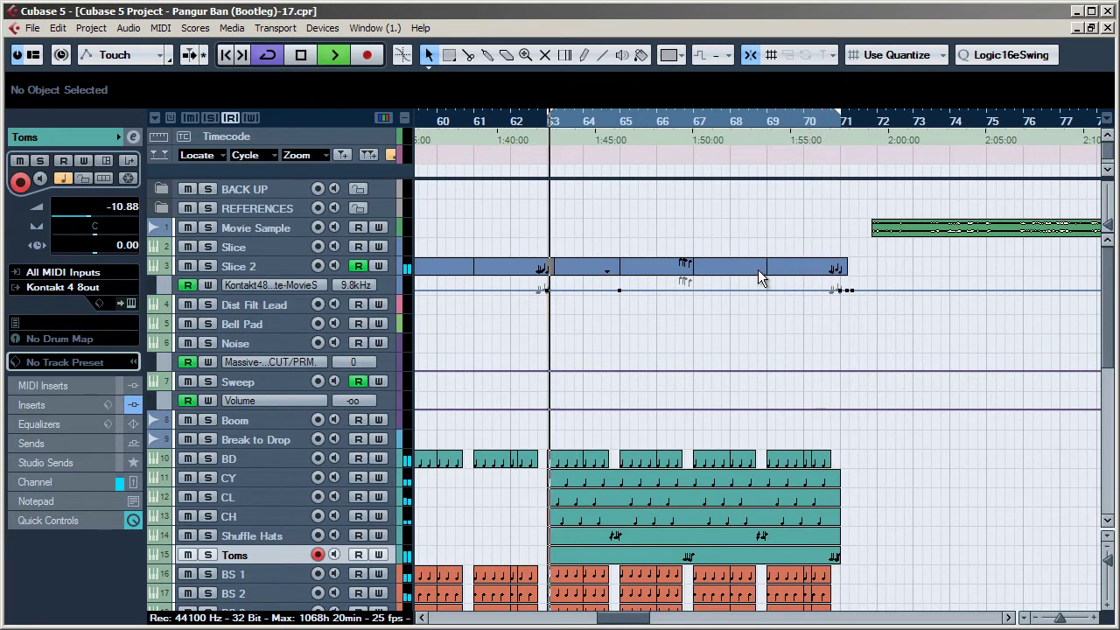
pyautogui.press('space')
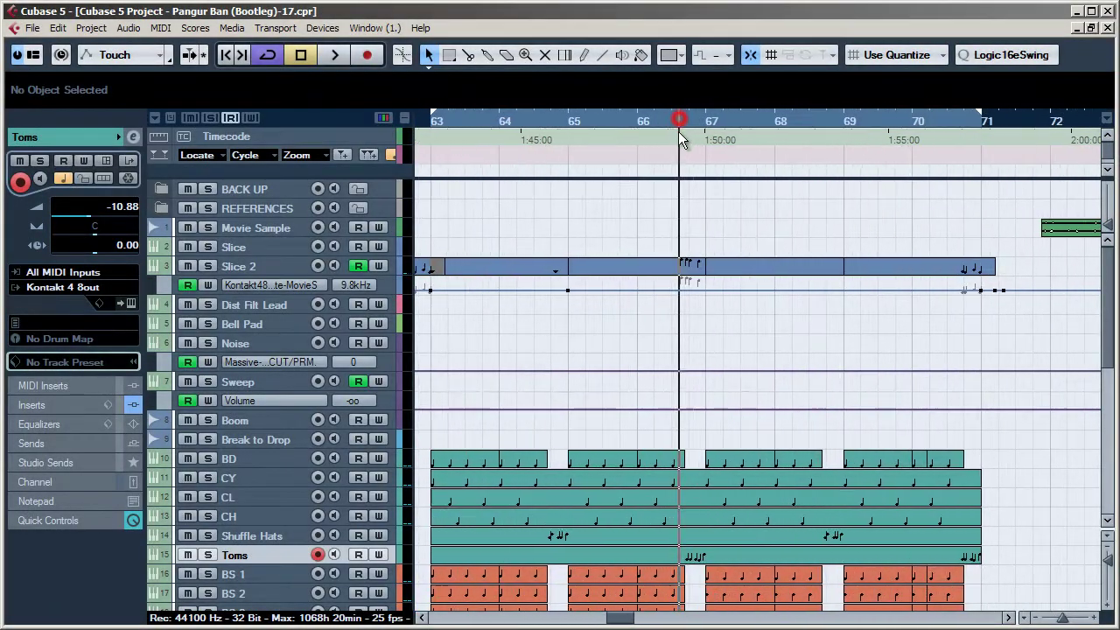
pyautogui.moveTo(679, 132); pyautogui.dragTo(654, 142)
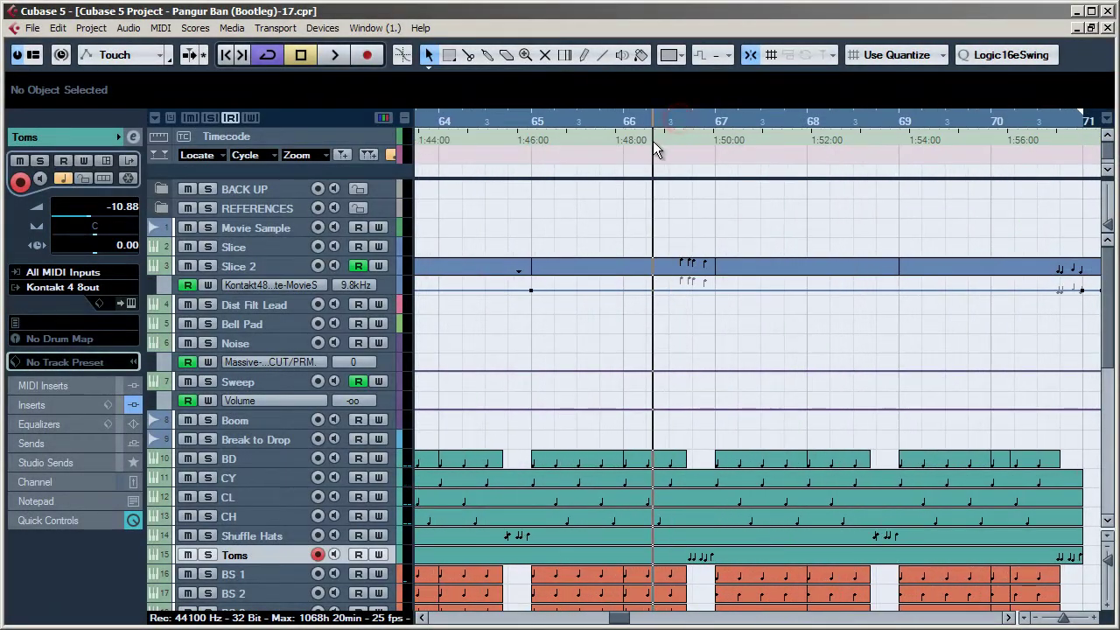
# Step: Open the Slice 2 part starting at bar 65 in the Key Editor and audition its closing notes in bar 66
pyautogui.doubleClick(672, 264)
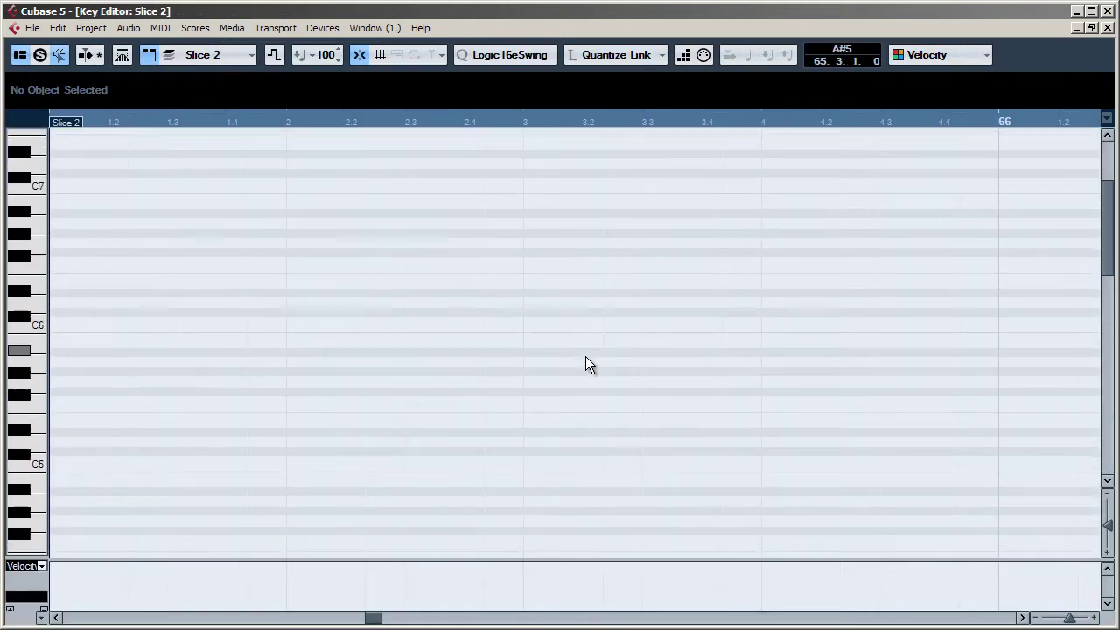
pyautogui.scroll(-10, 586, 359)
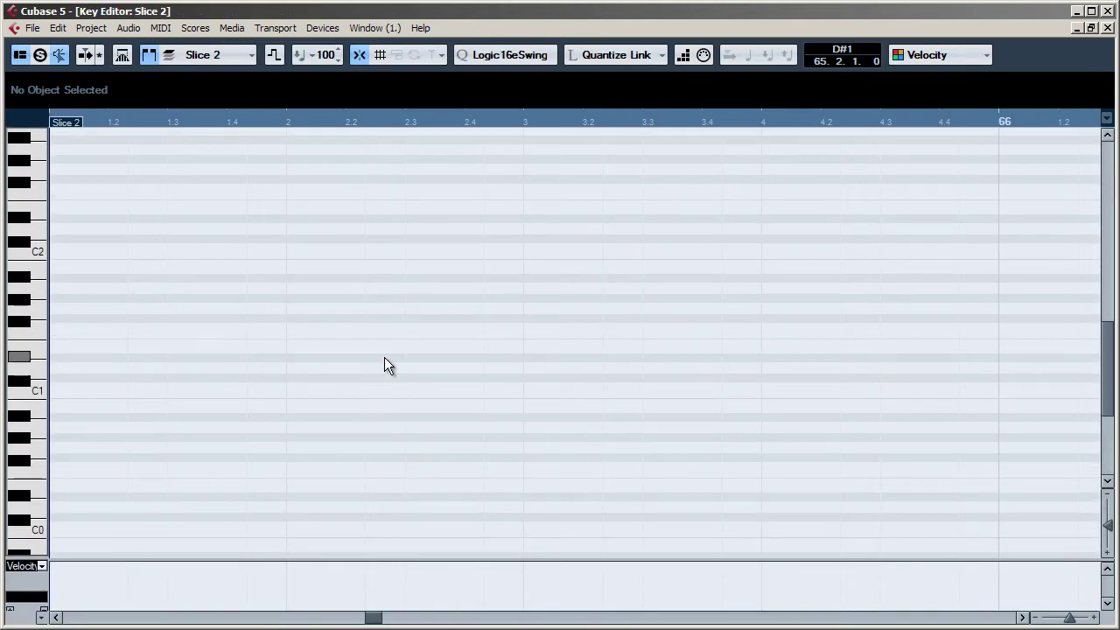
pyautogui.press('g')
pyautogui.press('g')
pyautogui.scroll(-3, 542, 356)
pyautogui.scroll(6, 542, 356)
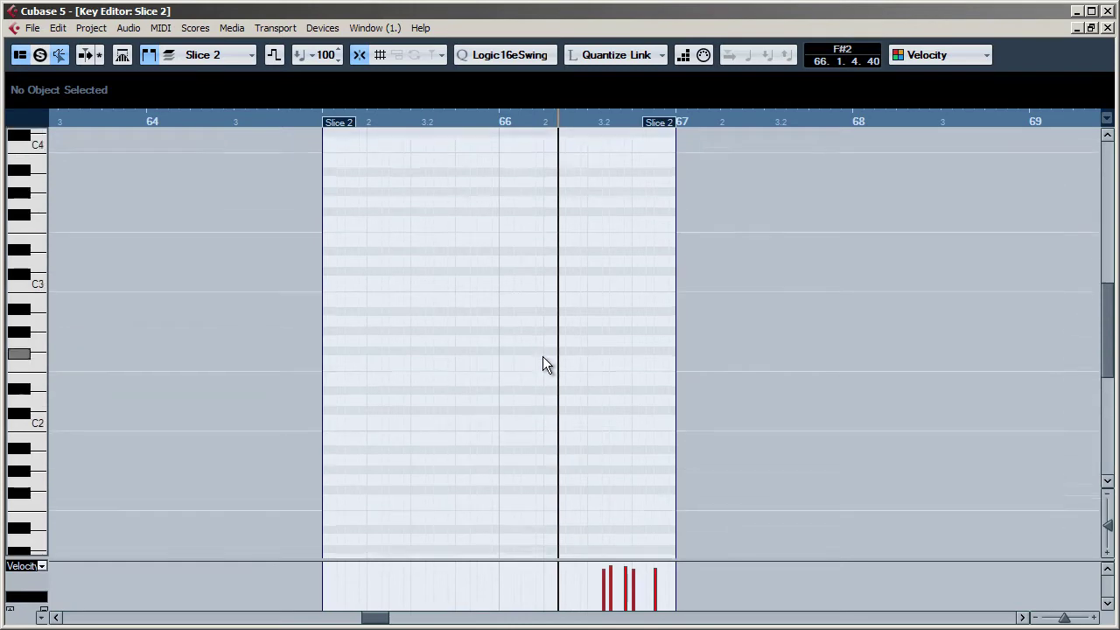
pyautogui.scroll(6, 551, 350)
pyautogui.click(598, 122)
pyautogui.press('h')
pyautogui.press('h')
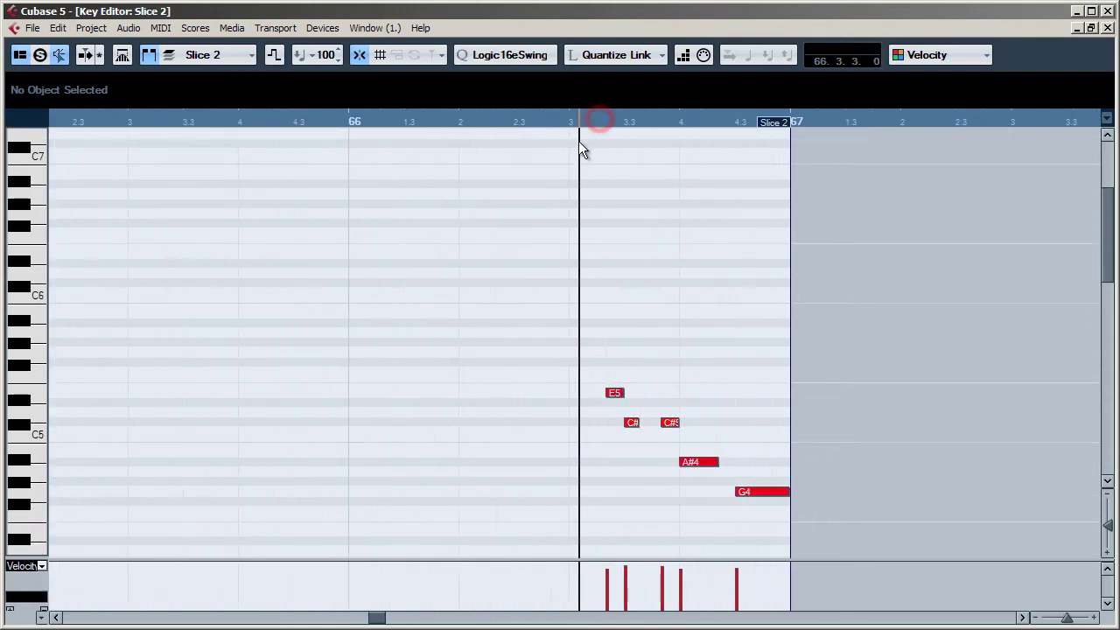
pyautogui.click(565, 122)
pyautogui.click(496, 121)
pyautogui.press('space')
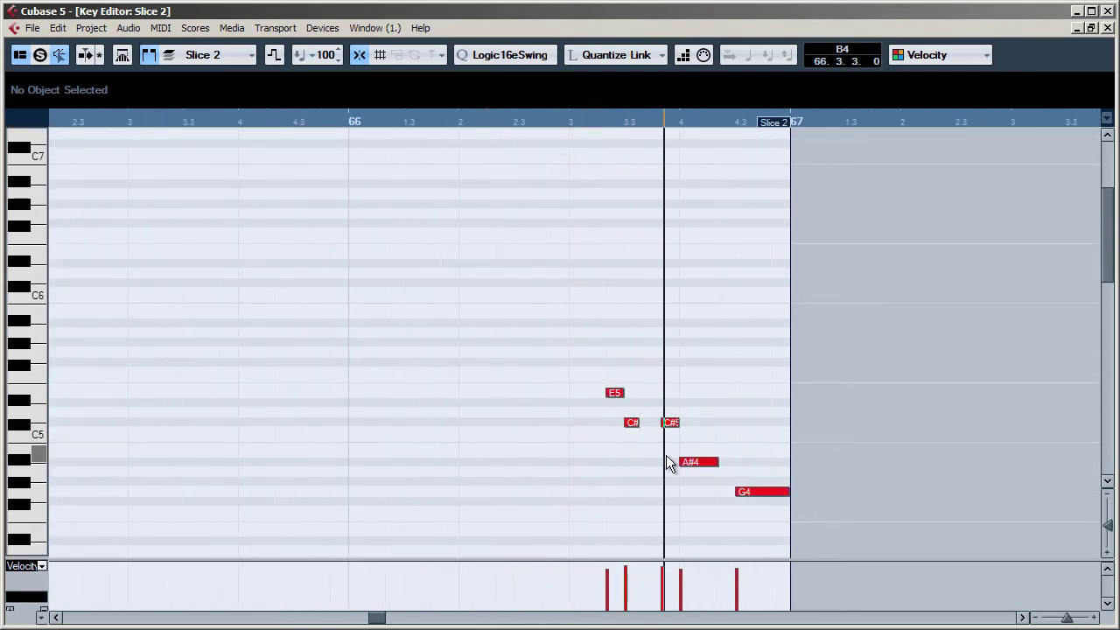
pyautogui.press('space')
# Step: Mute the E5 note and the first C#5 note of the bar 66 fill, keep the second C#5 unmuted, and audition the change
pyautogui.moveTo(703, 439); pyautogui.dragTo(596, 396)
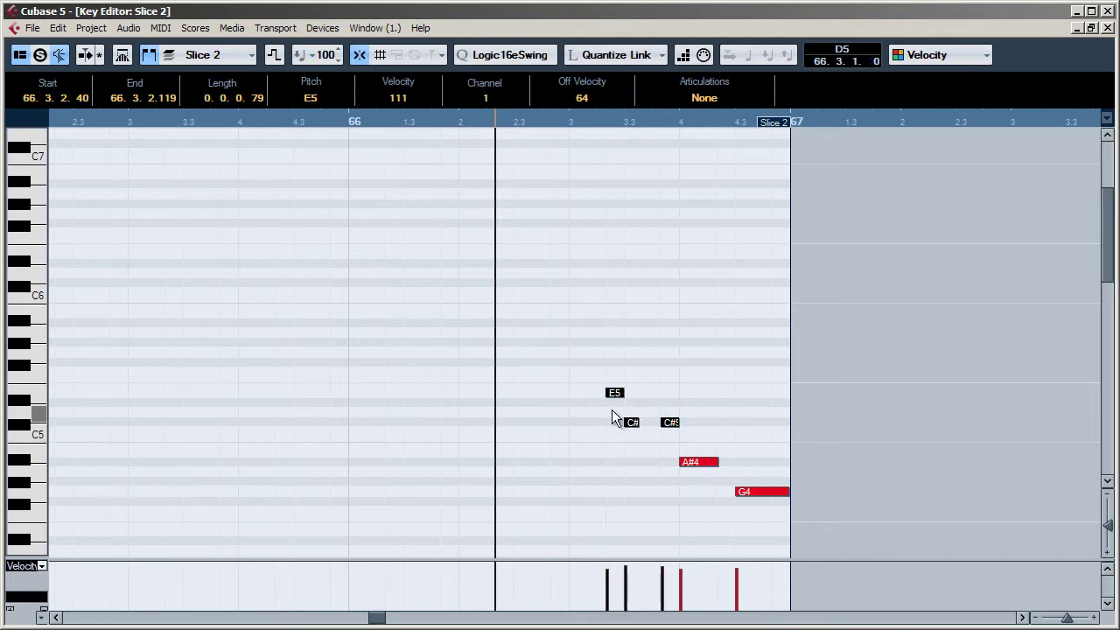
pyautogui.hotkey('alt', 'm')
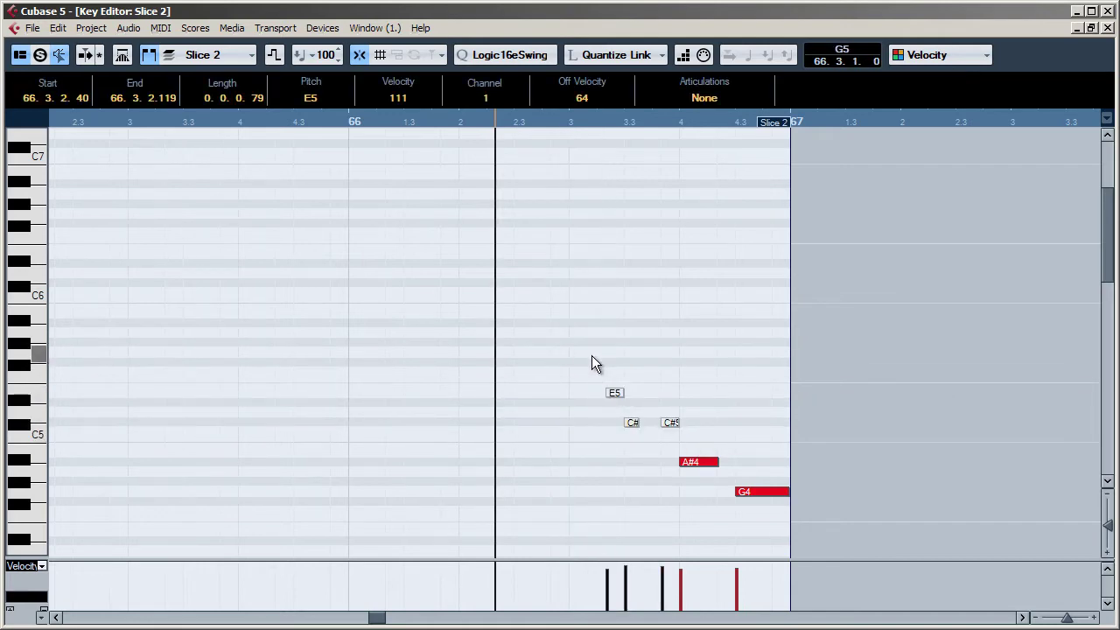
pyautogui.click(560, 289)
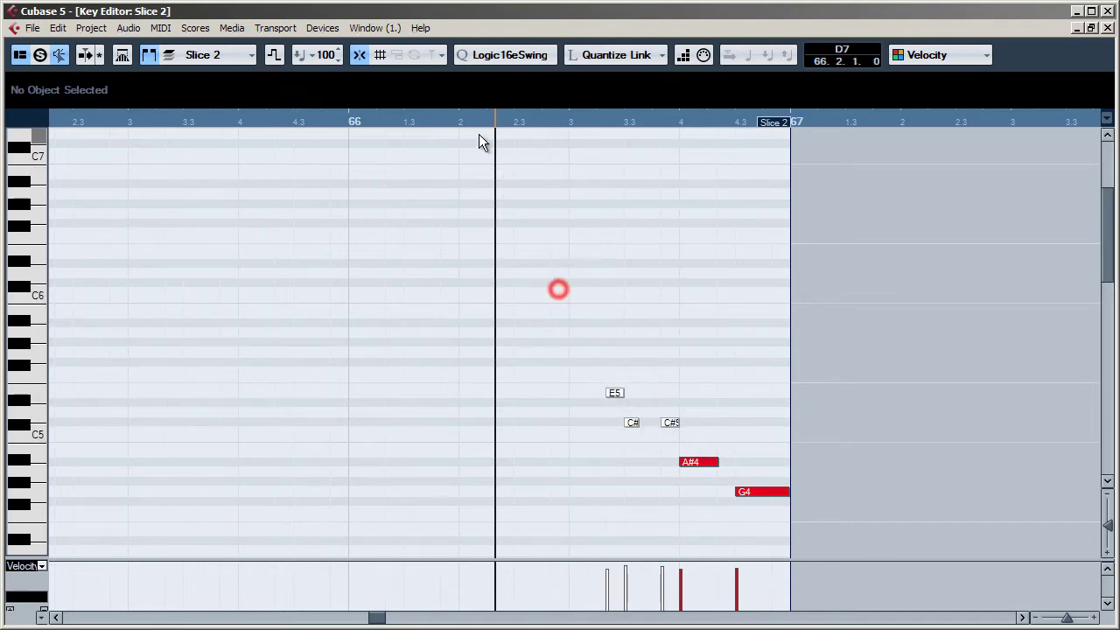
pyautogui.press('space')
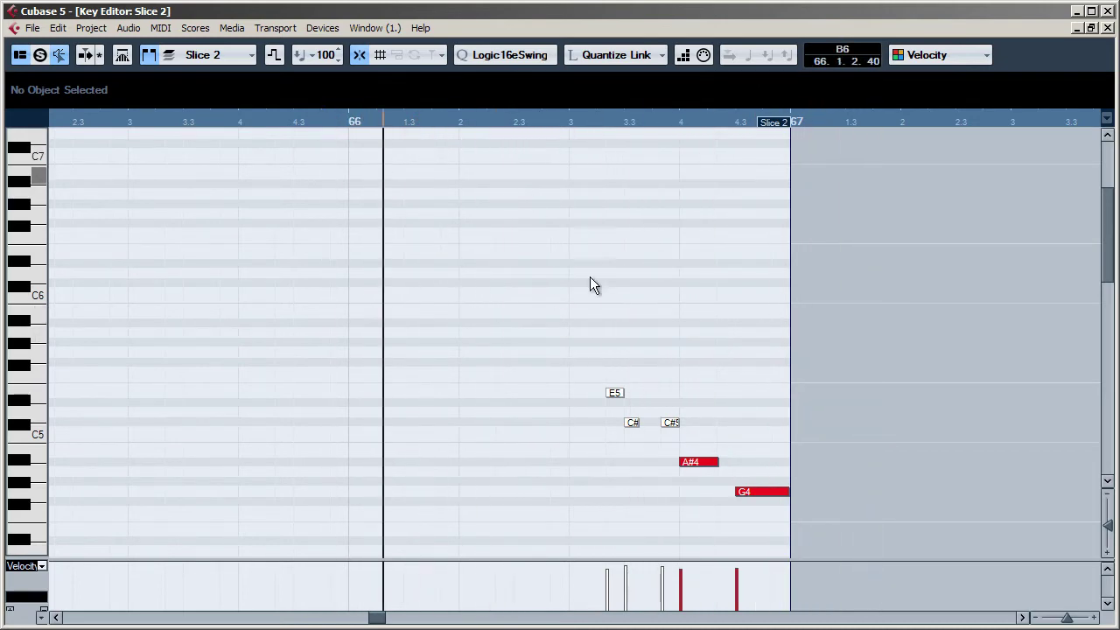
pyautogui.click(674, 424)
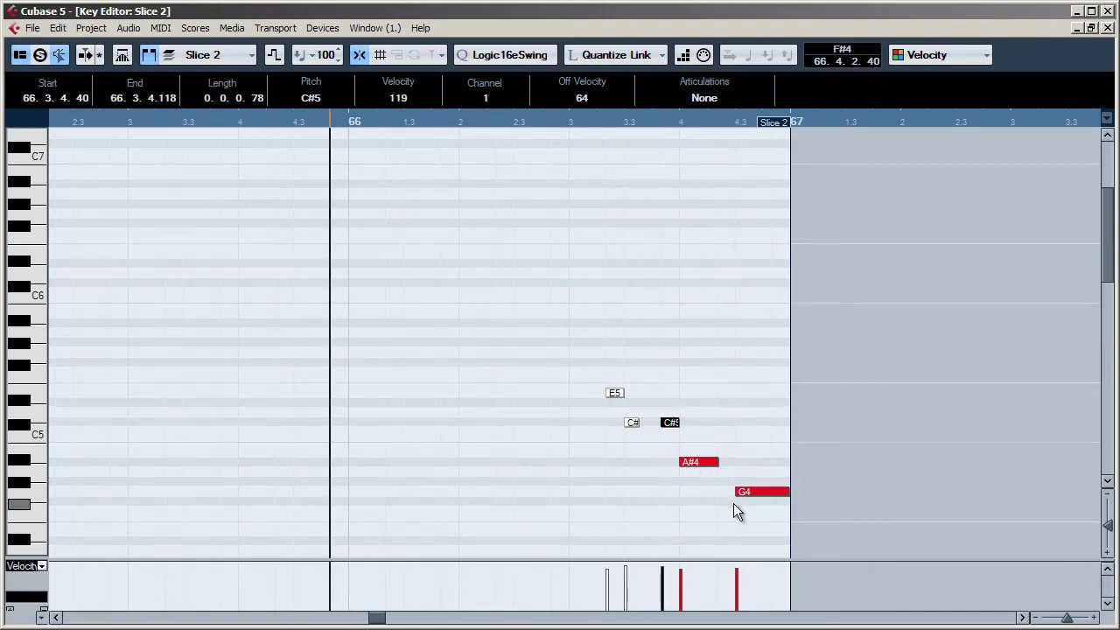
# Step: Shorten the A#4 note at 66.4.1 to 59 ticks, shorten the G4 note after it, and add an A#4 note at 66.4.2.40
pyautogui.moveTo(717, 463); pyautogui.dragTo(687, 462)
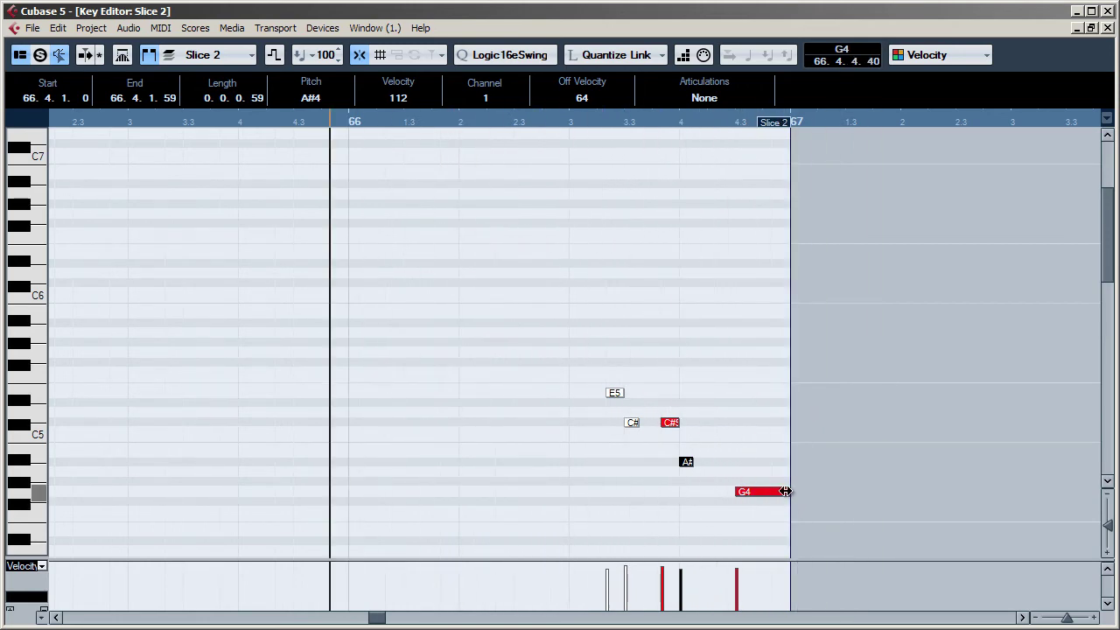
pyautogui.moveTo(786, 492); pyautogui.dragTo(726, 464)
pyautogui.click(748, 497)
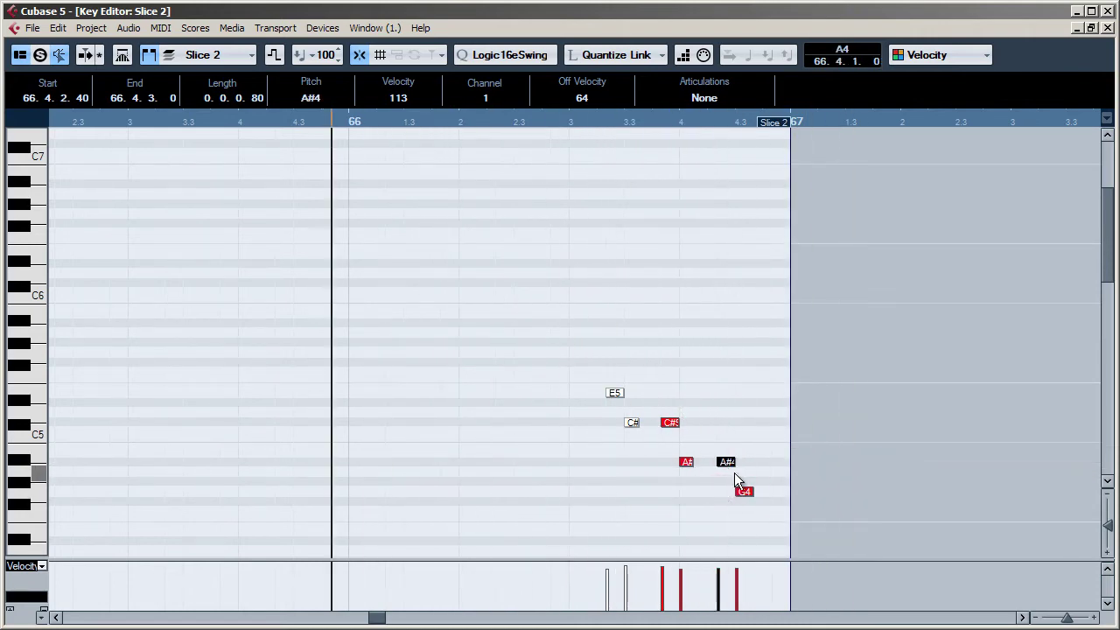
# Step: Raise the A#4 note at 66.4.2.40 to C#5 and add a short G4 note at the end of bar 66
pyautogui.moveTo(726, 462); pyautogui.dragTo(728, 424)
pyautogui.click(685, 490)
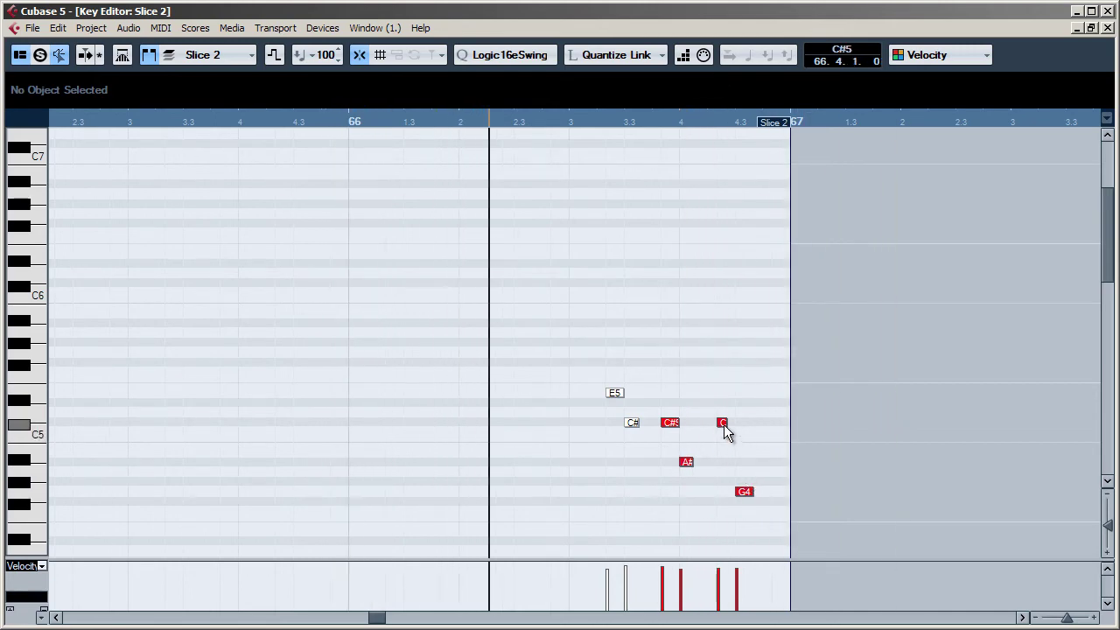
pyautogui.moveTo(723, 423); pyautogui.dragTo(775, 501)
pyautogui.click(697, 502)
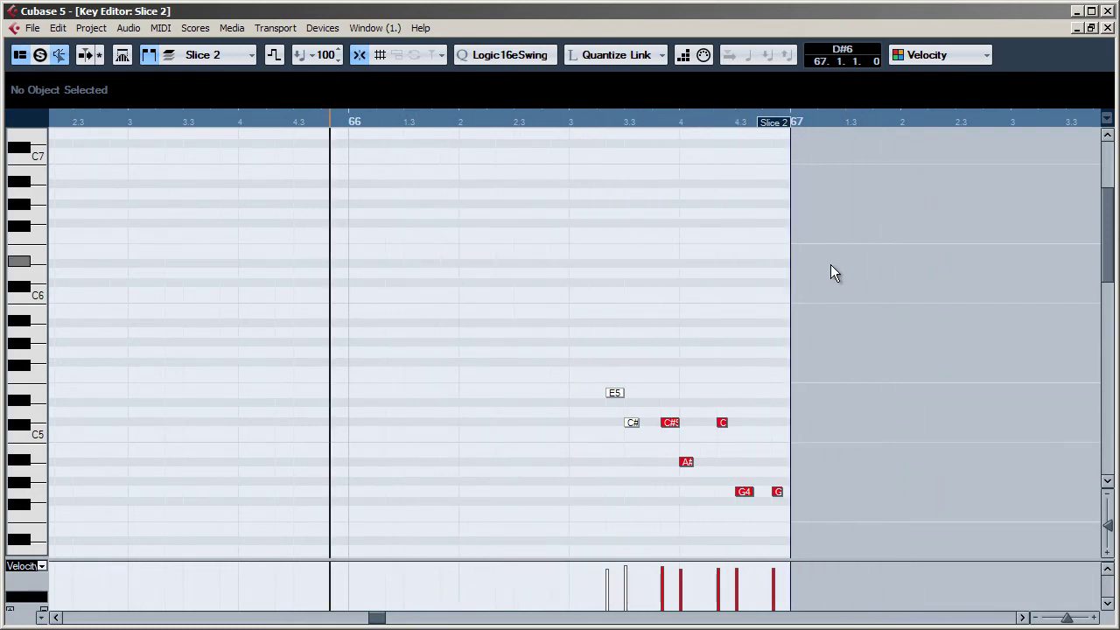
# Step: Close the Key Editor and play the arrangement from bar 67
pyautogui.press('Return')
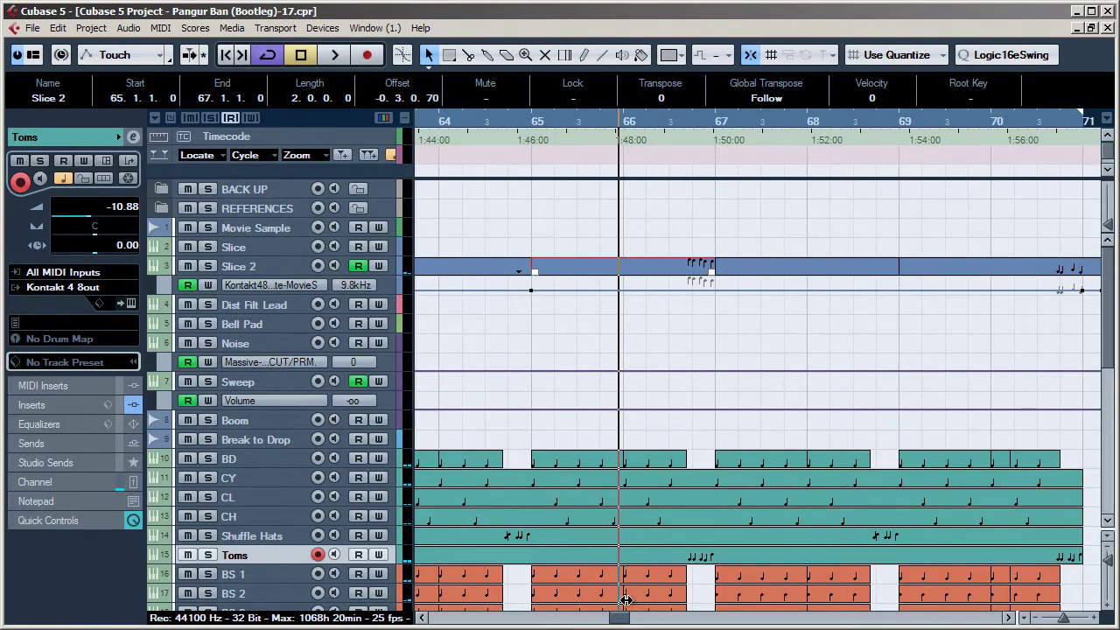
pyautogui.moveTo(620, 620); pyautogui.dragTo(626, 621)
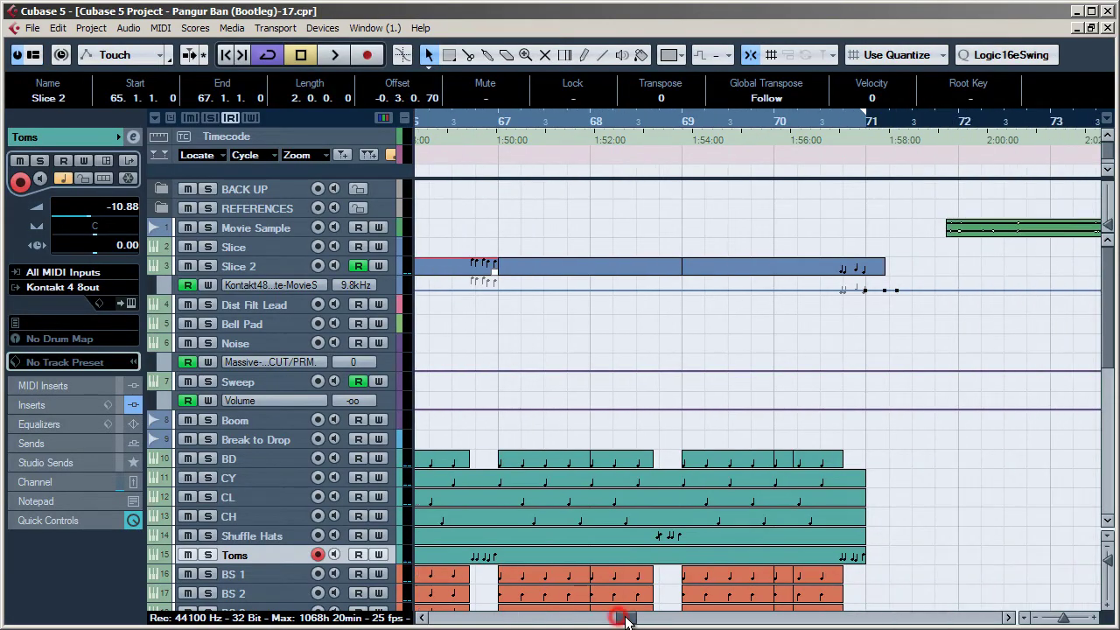
pyautogui.click(630, 123)
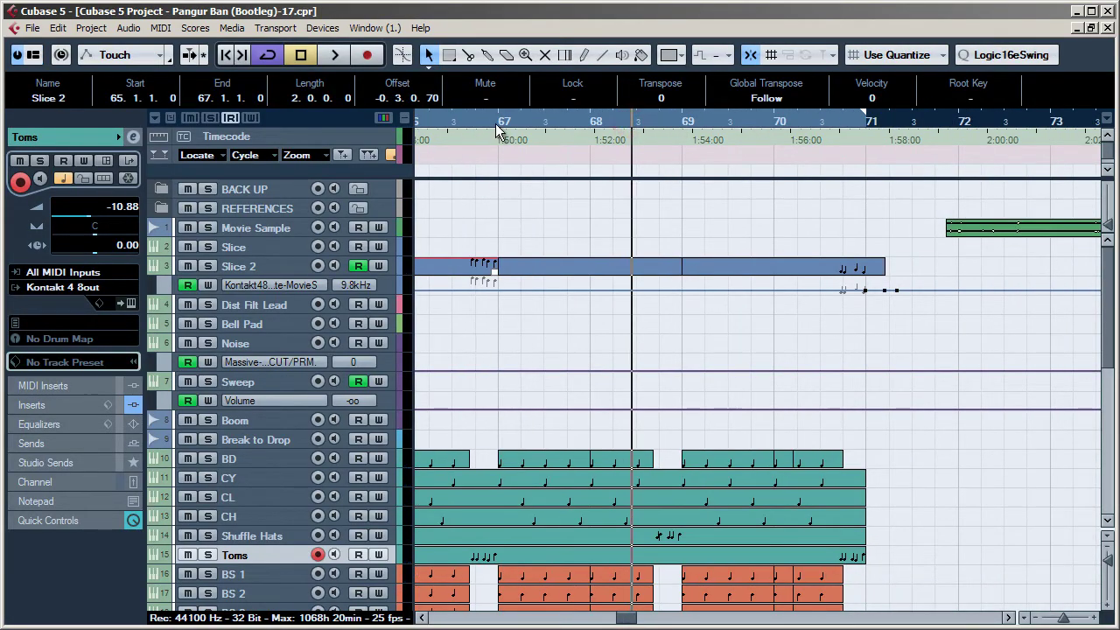
pyautogui.click(495, 122)
pyautogui.press('space')
# Step: Open the Slice 2 part at bar 67 and turn its C0 note into two 44-tick notes at 68.3.4.40 and 68.4.1
pyautogui.doubleClick(662, 265)
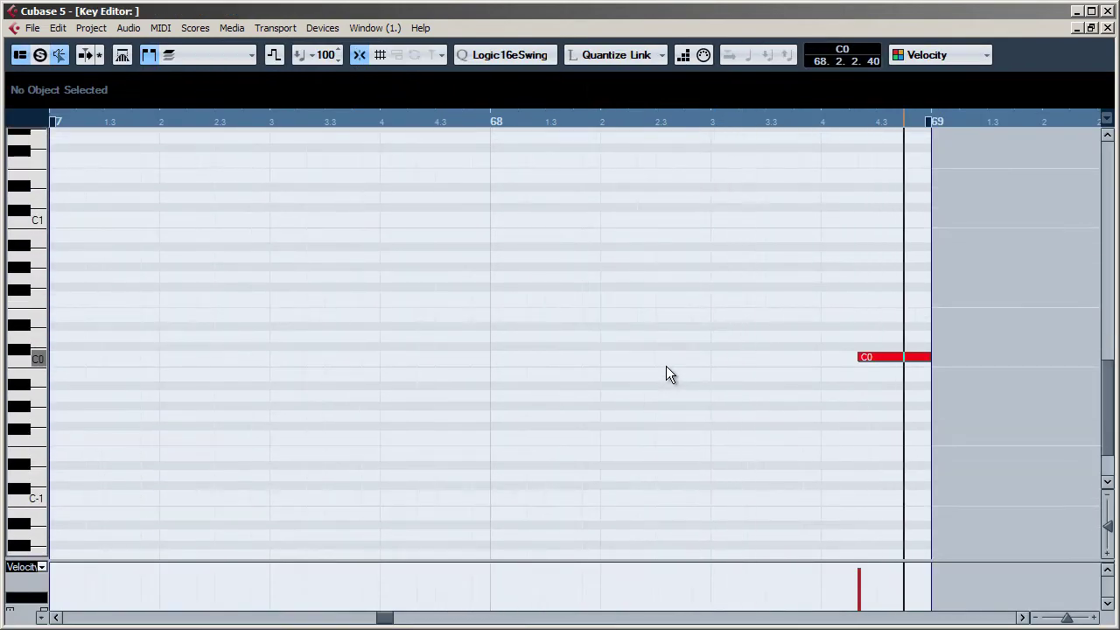
pyautogui.moveTo(926, 356); pyautogui.dragTo(838, 351)
pyautogui.moveTo(863, 388); pyautogui.dragTo(812, 358)
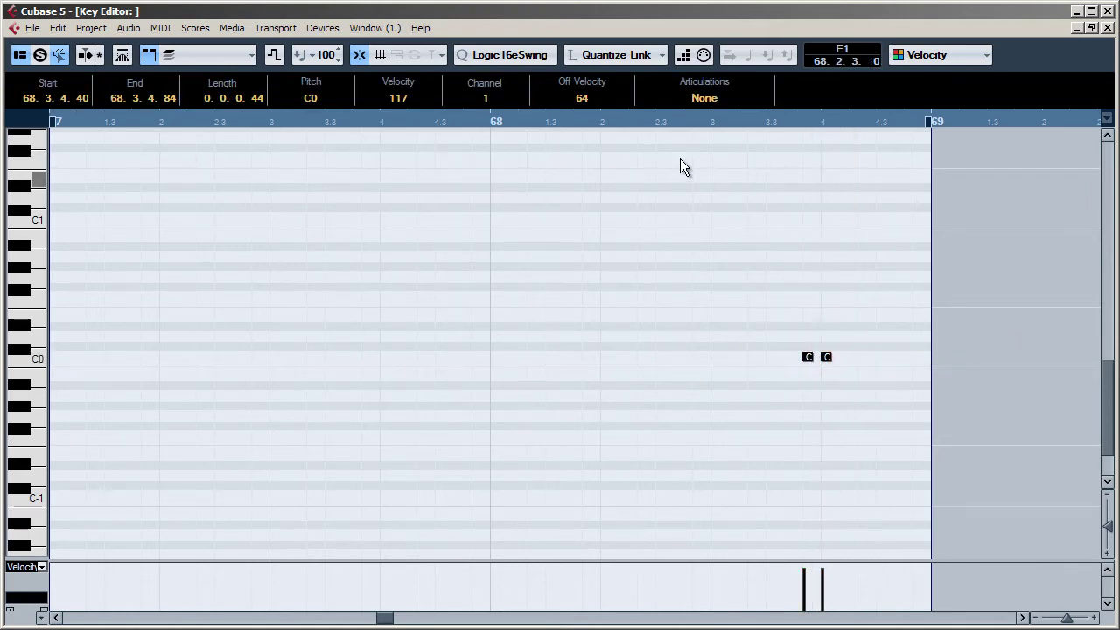
pyautogui.click(639, 123)
pyautogui.press('space')
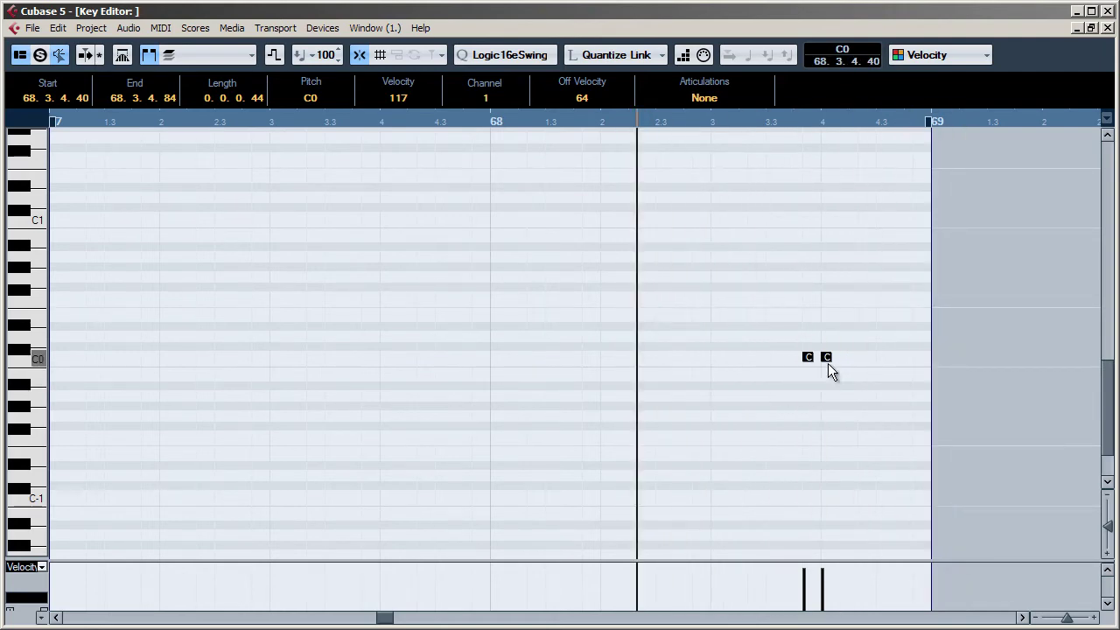
# Step: Copy the pair of C0 notes to 68.4.2.40, add a fifth C0 note at 68.4.4.40, and audition the pattern
pyautogui.moveTo(827, 358); pyautogui.dragTo(889, 364)
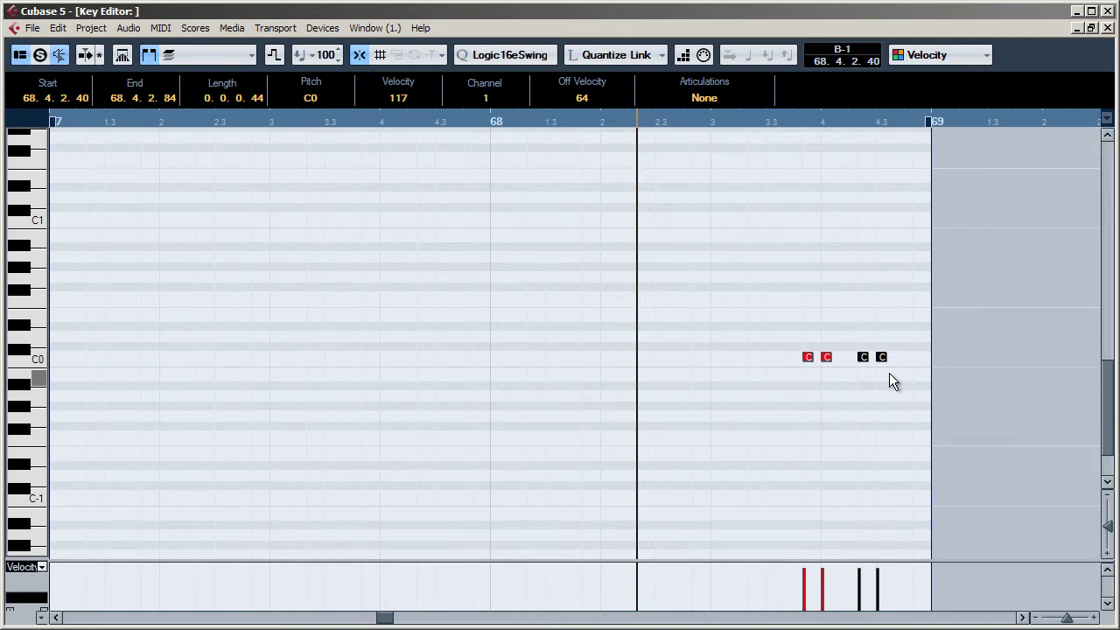
pyautogui.click(887, 386)
pyautogui.press('space')
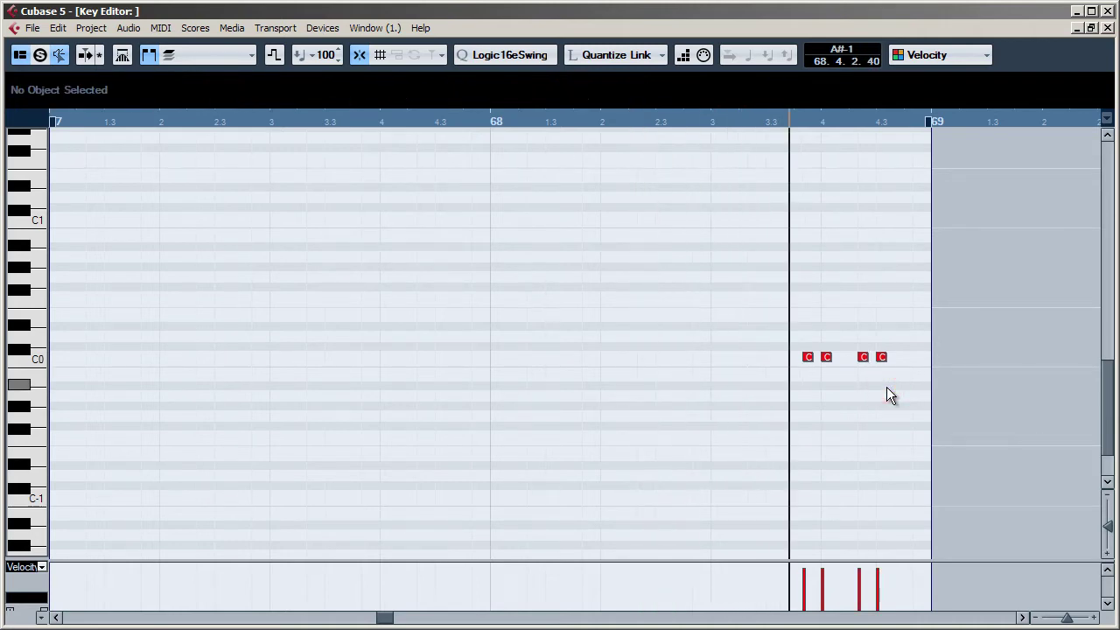
pyautogui.press('space')
pyautogui.moveTo(881, 359); pyautogui.dragTo(919, 366)
pyautogui.press('space')
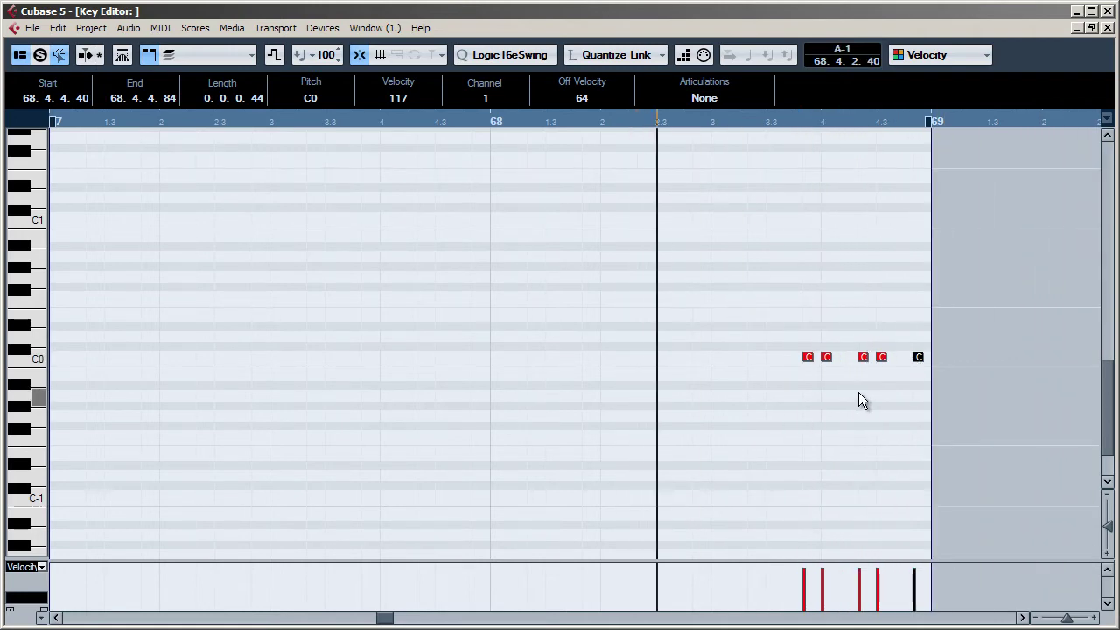
# Step: Set the length of all five C0 notes to 70 ticks, audition them, and return to the arrangement
pyautogui.moveTo(923, 374); pyautogui.dragTo(819, 333)
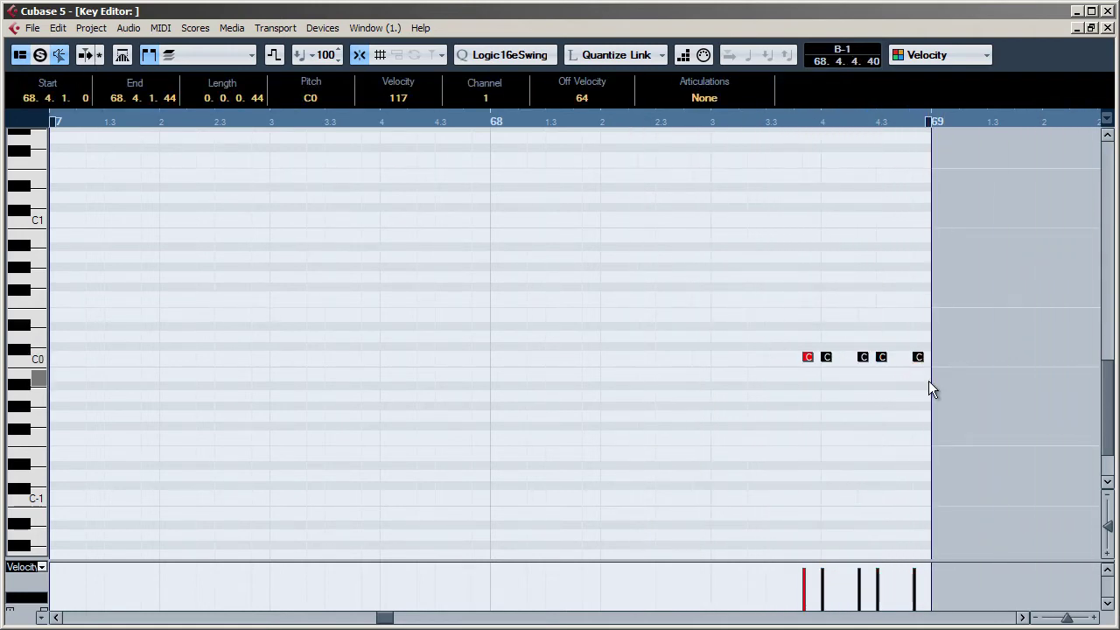
pyautogui.press('space')
pyautogui.moveTo(940, 393); pyautogui.dragTo(798, 348)
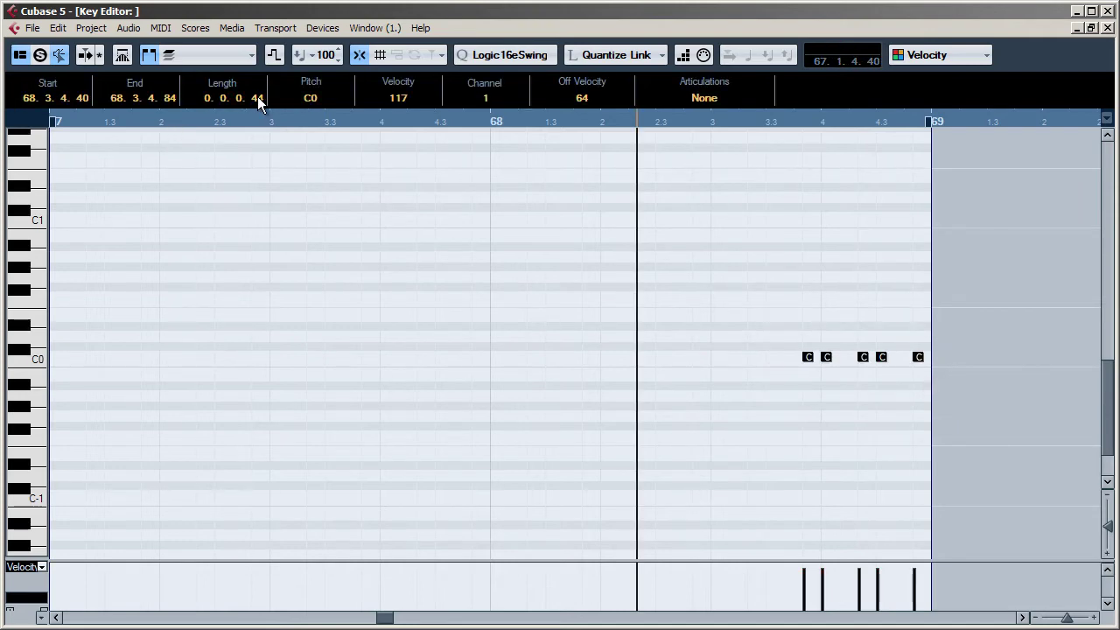
pyautogui.moveTo(258, 96); pyautogui.dragTo(258, 50)
pyautogui.press('space')
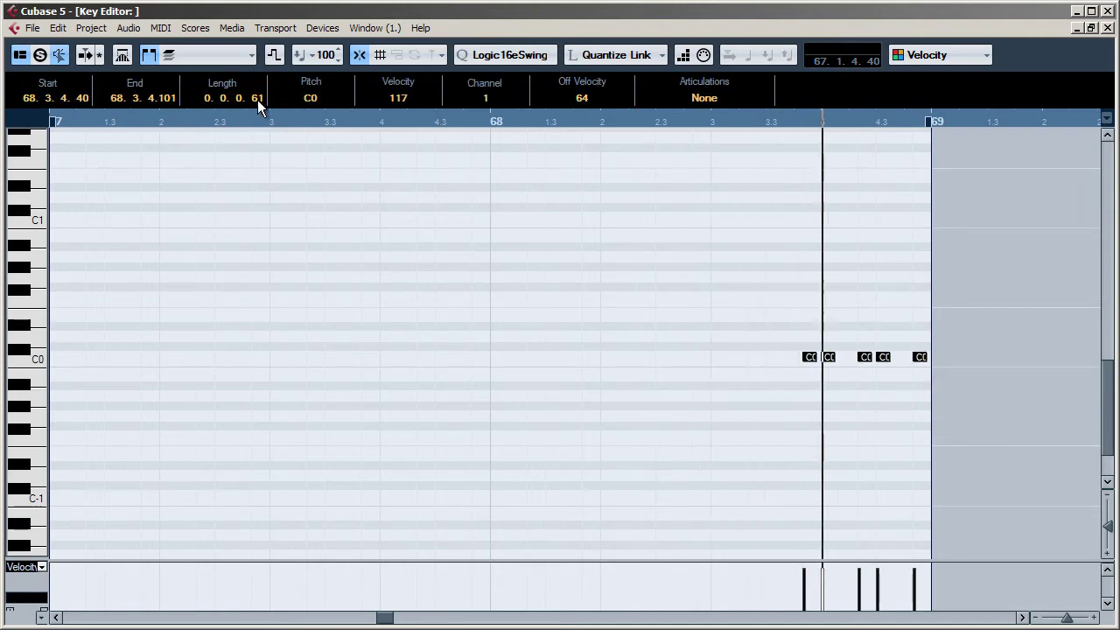
pyautogui.press('space')
pyautogui.moveTo(257, 99)
pyautogui.mouseDown()
pyautogui.moveTo(259, 78)
pyautogui.moveTo(256, 107)
pyautogui.mouseUp()
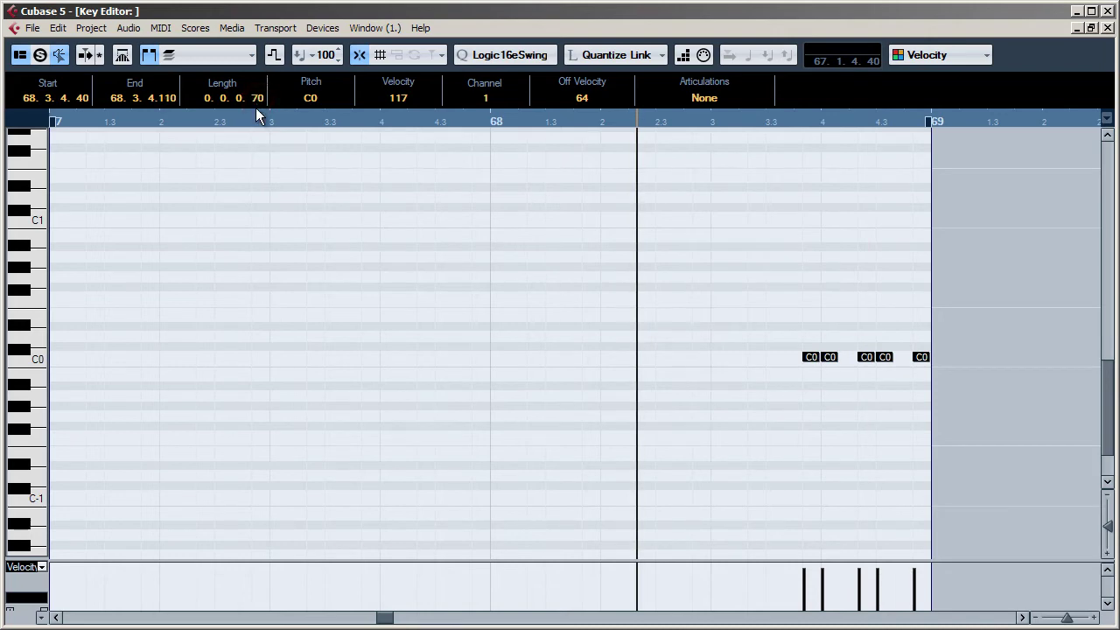
pyautogui.press('space')
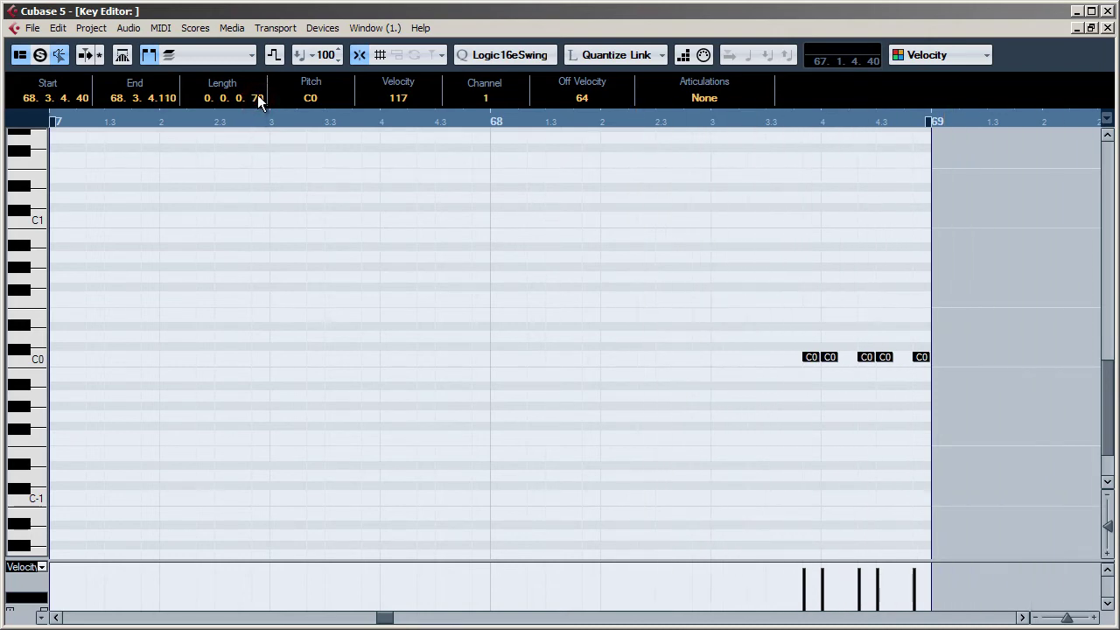
pyautogui.press('space')
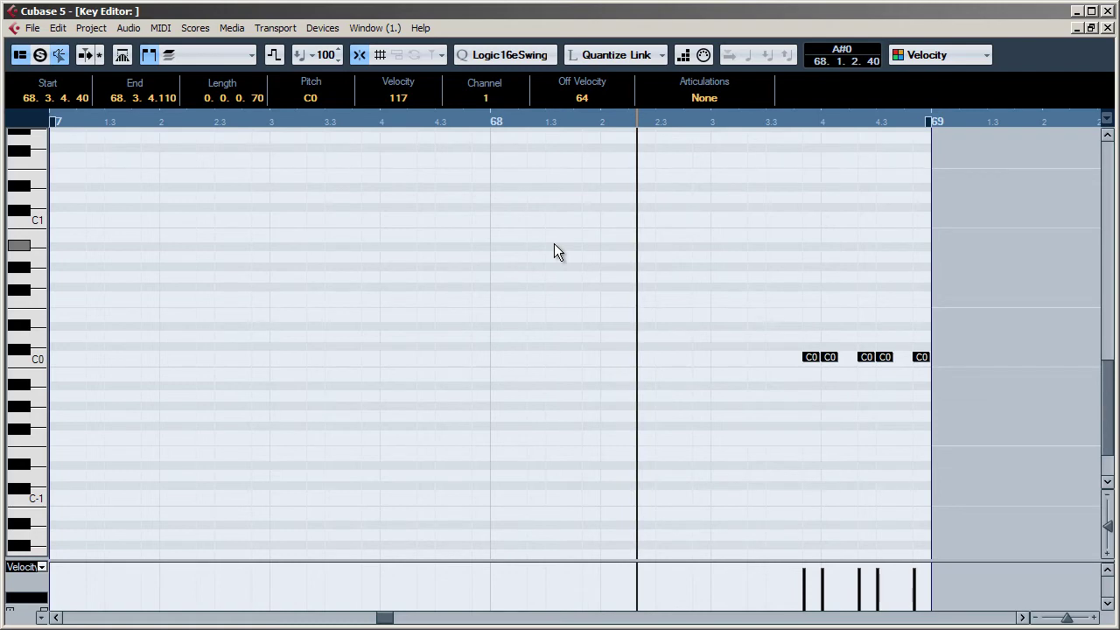
pyautogui.press('space')
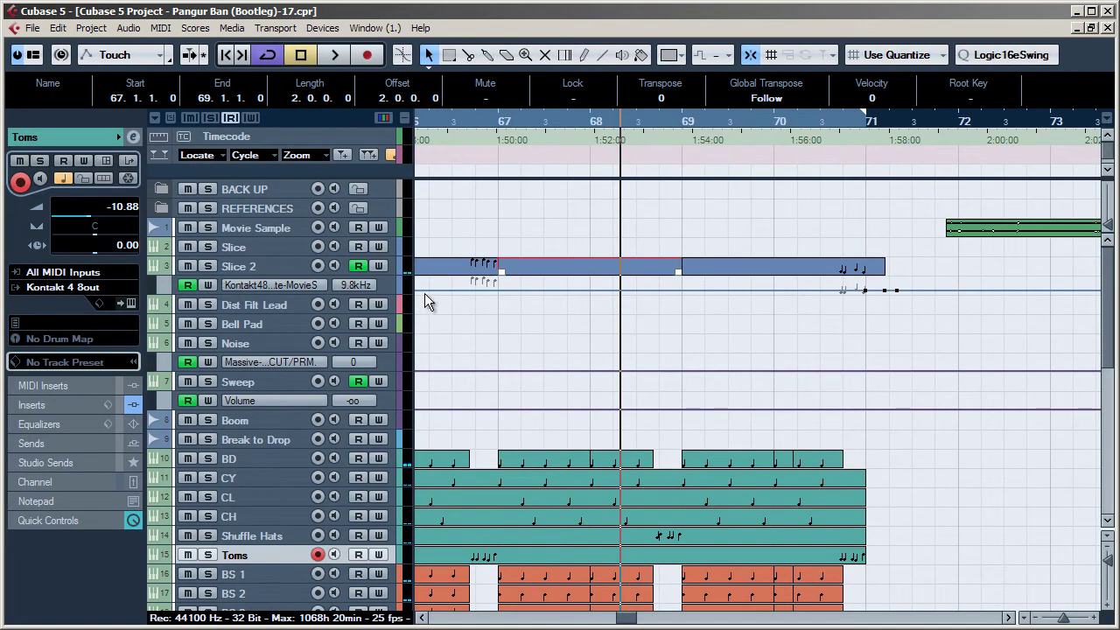
# Step: Raise the source pitch bend modulation of Movie Sample 2 Slice to maximum in the Slice 2 Kontakt instrument, and close the instrument
pyautogui.click(266, 272)
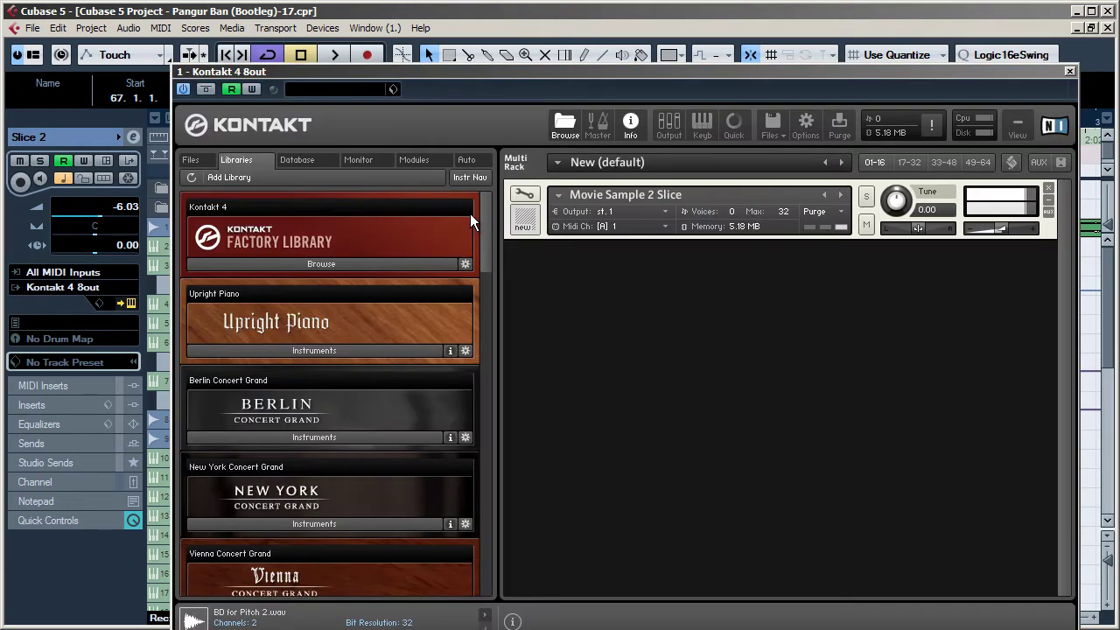
pyautogui.click(529, 197)
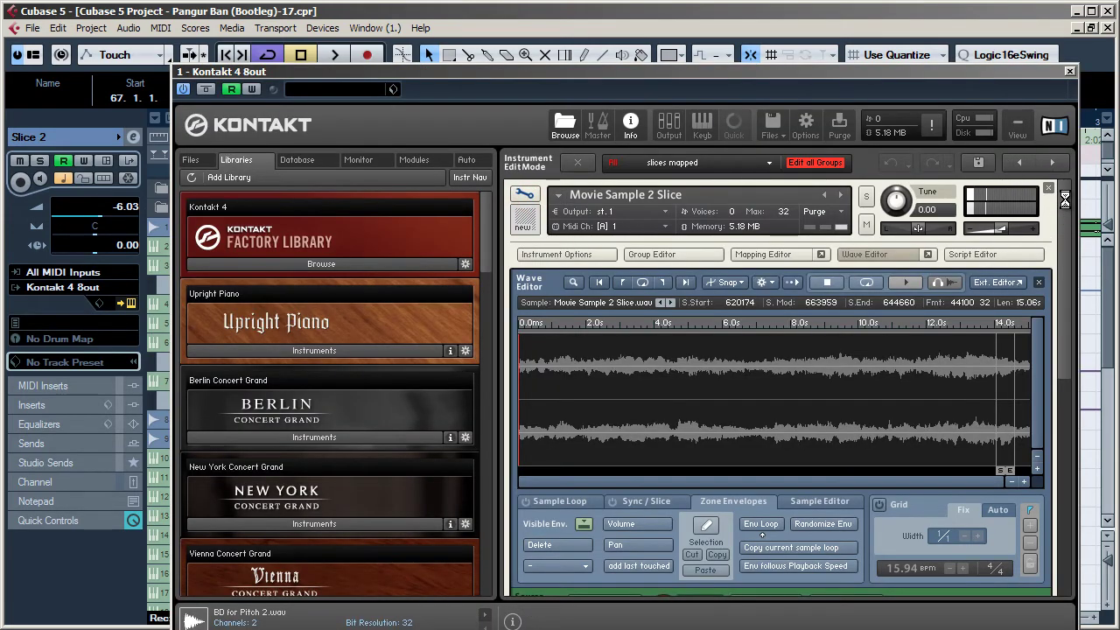
pyautogui.moveTo(1065, 199); pyautogui.dragTo(1066, 346)
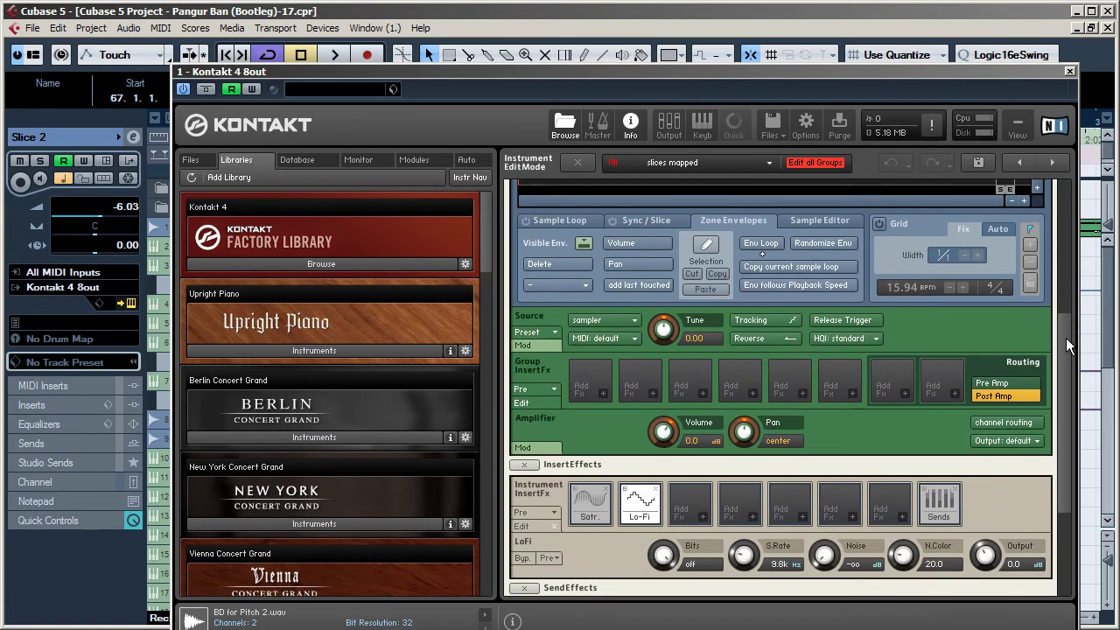
pyautogui.click(537, 447)
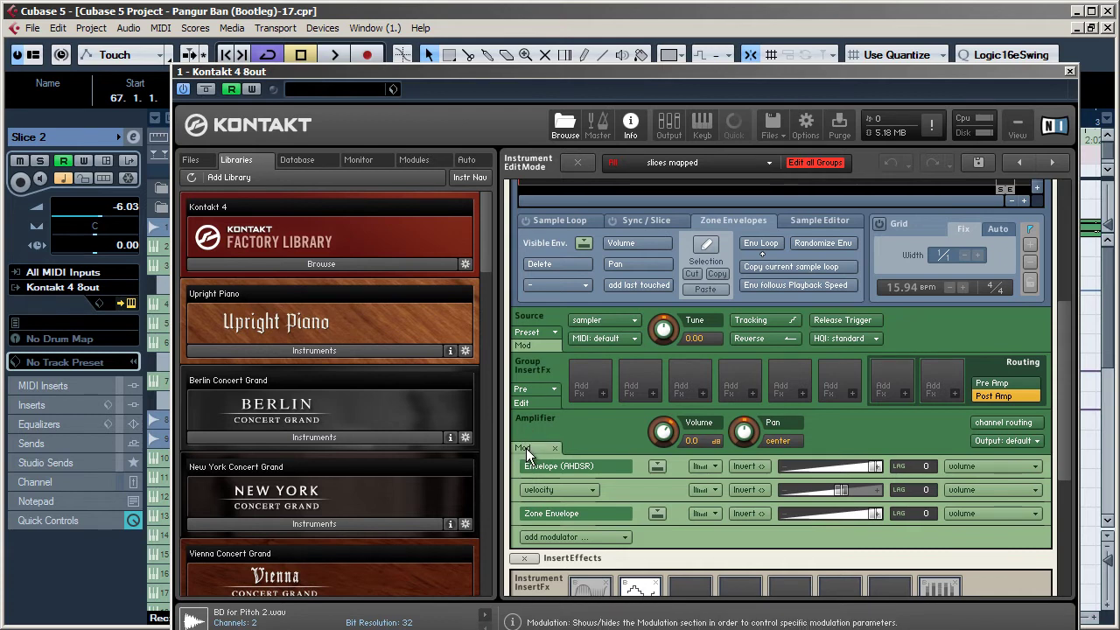
pyautogui.click(525, 345)
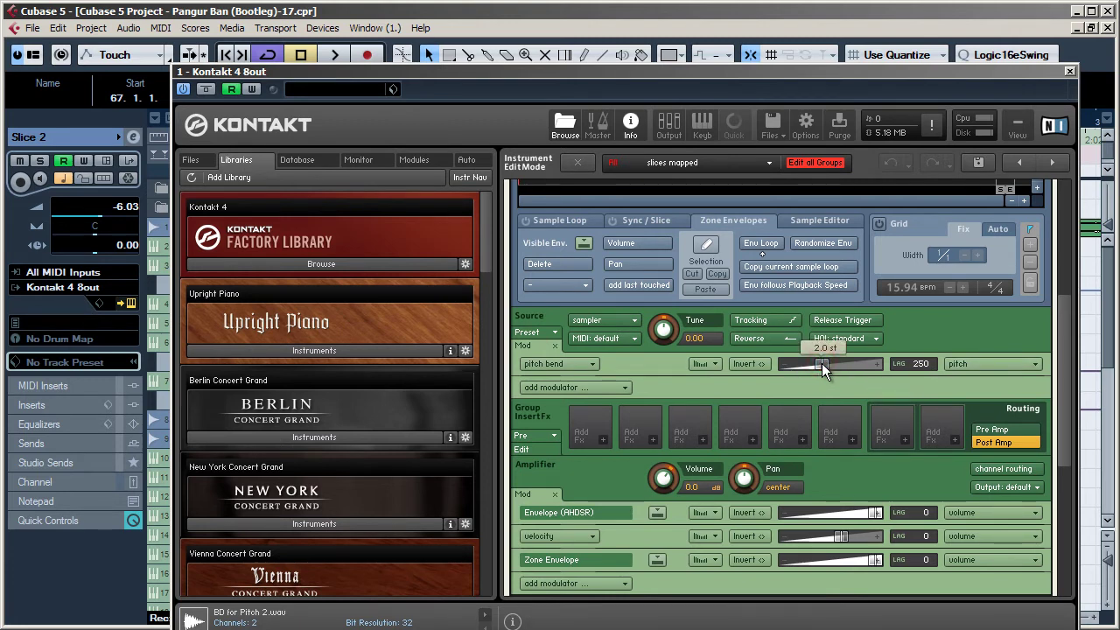
pyautogui.moveTo(822, 364); pyautogui.dragTo(879, 359)
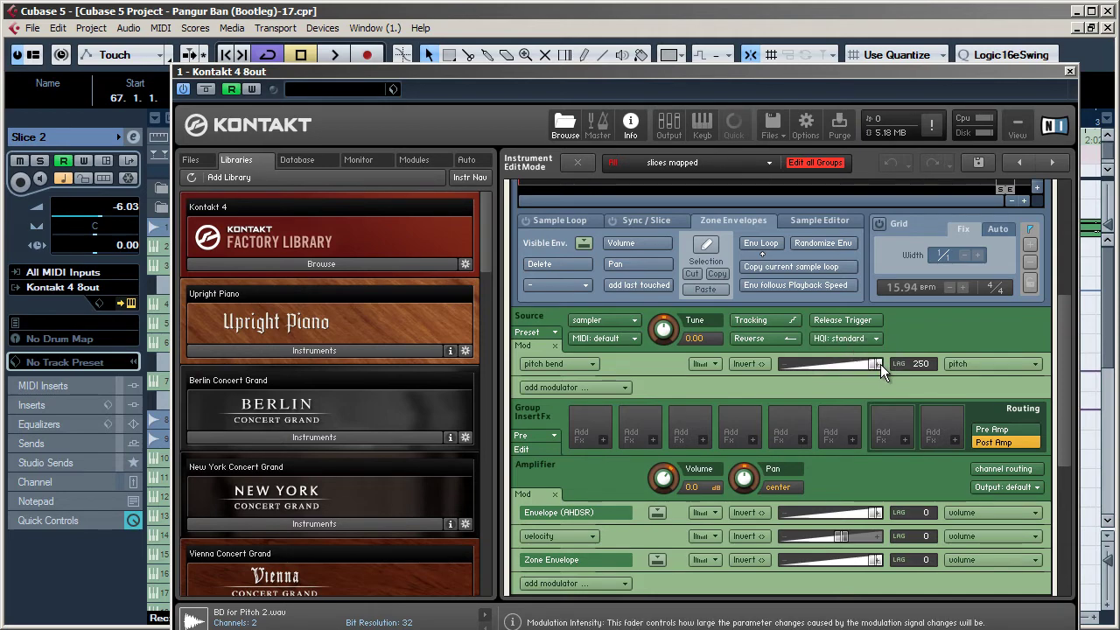
pyautogui.click(1070, 72)
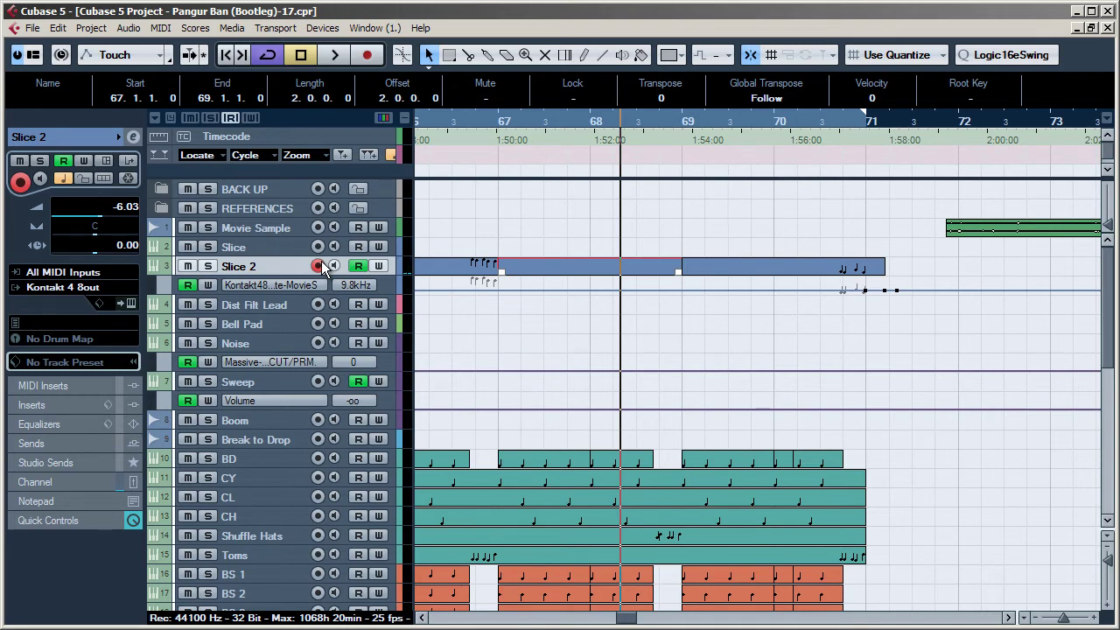
# Step: Play the transition from bar 68 into bar 69 repeatedly to rehearse a pitch bend on Slice 2
pyautogui.press('space')
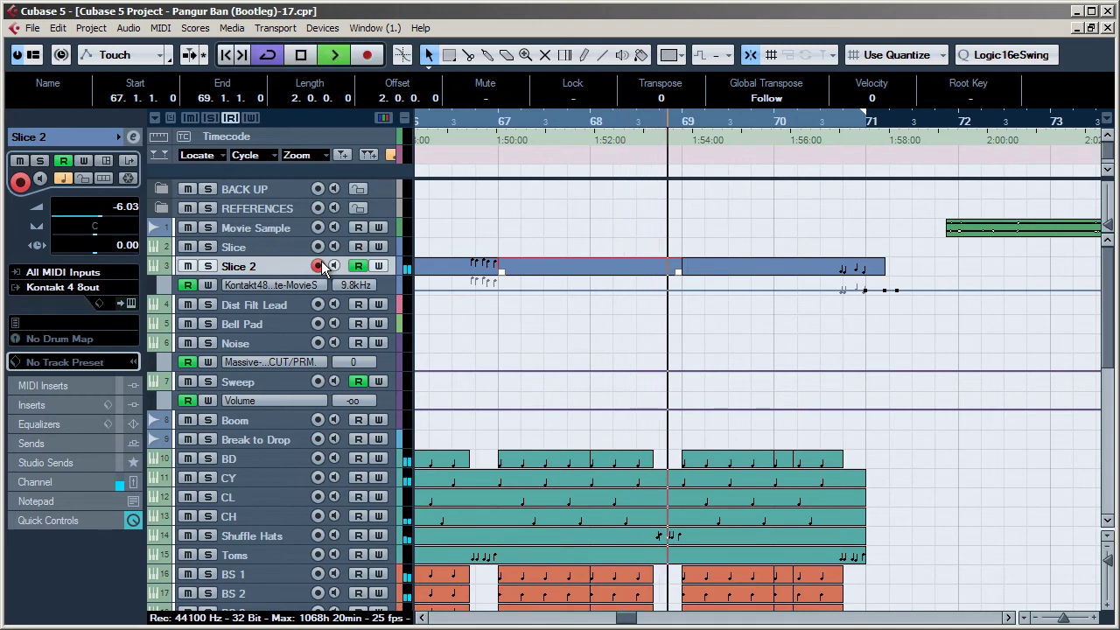
pyautogui.press('space')
pyautogui.press('space')
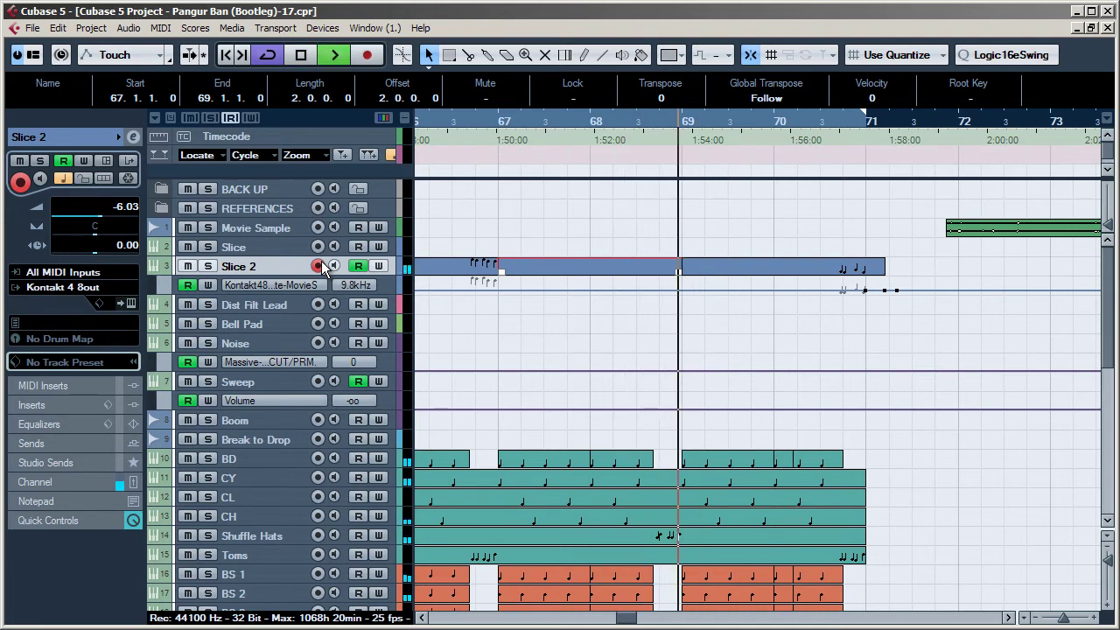
pyautogui.press('space')
pyautogui.press('space')
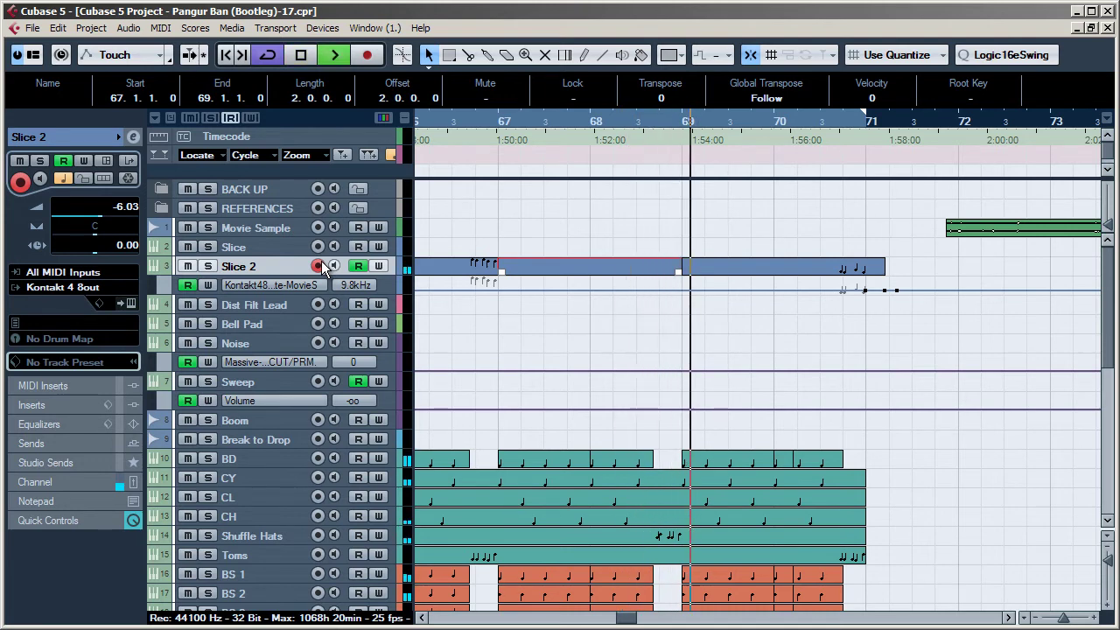
pyautogui.press('space')
pyautogui.press('space')
pyautogui.press('space')
pyautogui.press('space')
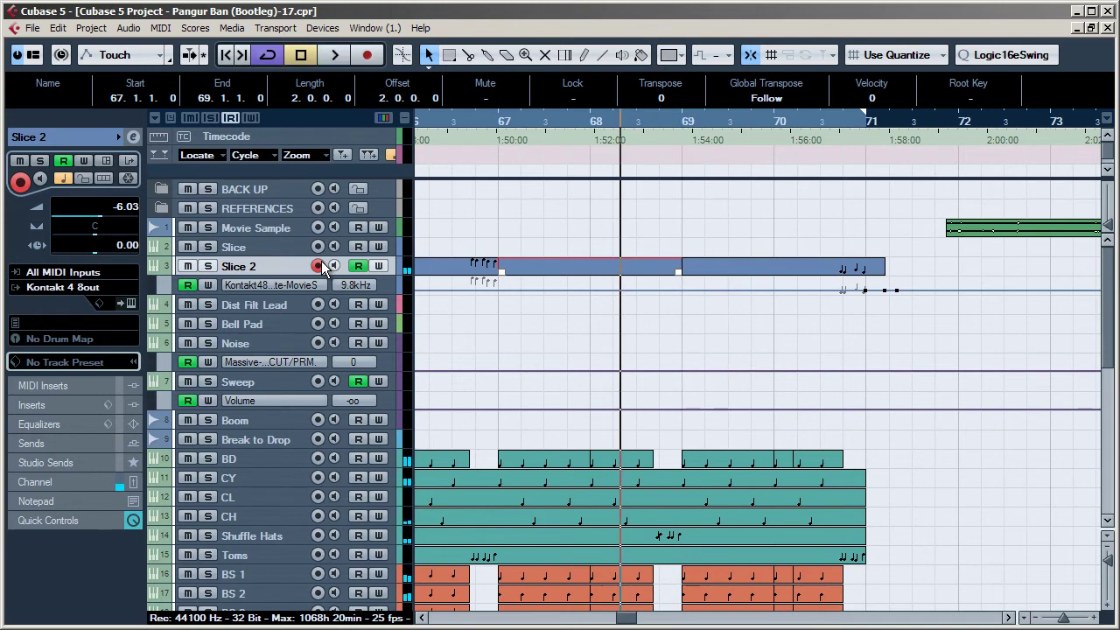
pyautogui.press('space')
pyautogui.press('space')
pyautogui.press('space')
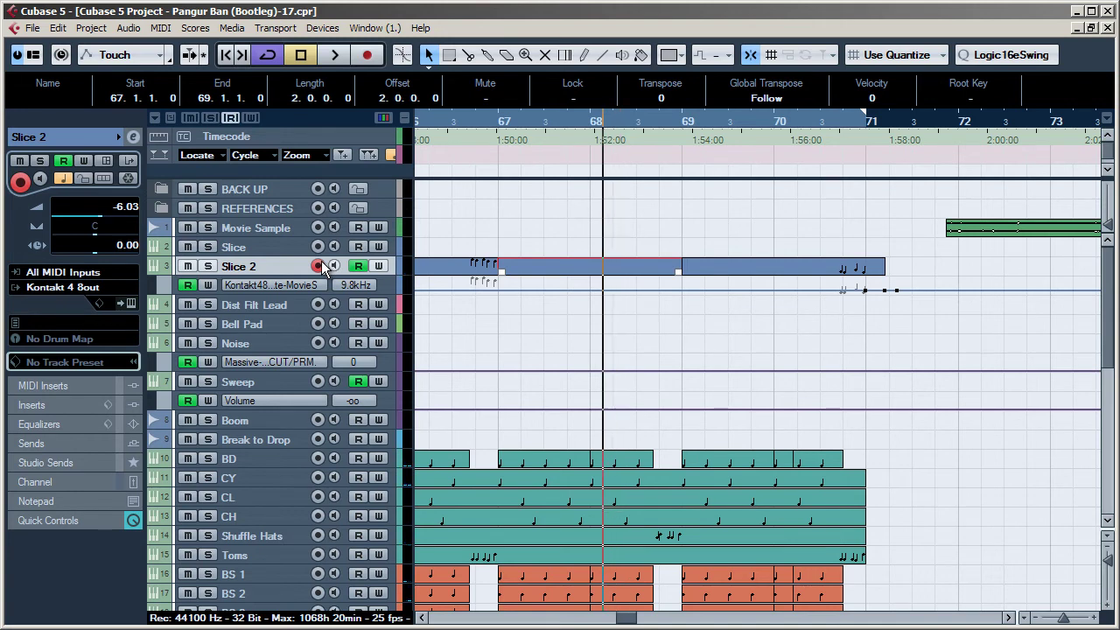
# Step: Record a downward pitch bend onto Slice 2 at the end of bar 68 and play it back from 67.4
pyautogui.press('KP_Multiply')
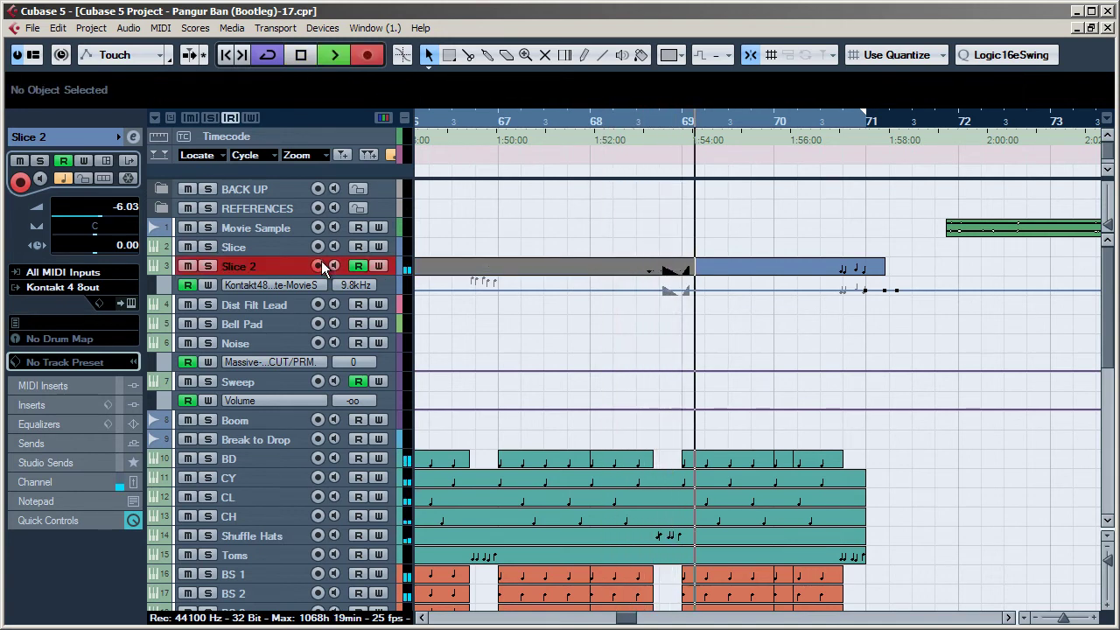
pyautogui.press('space')
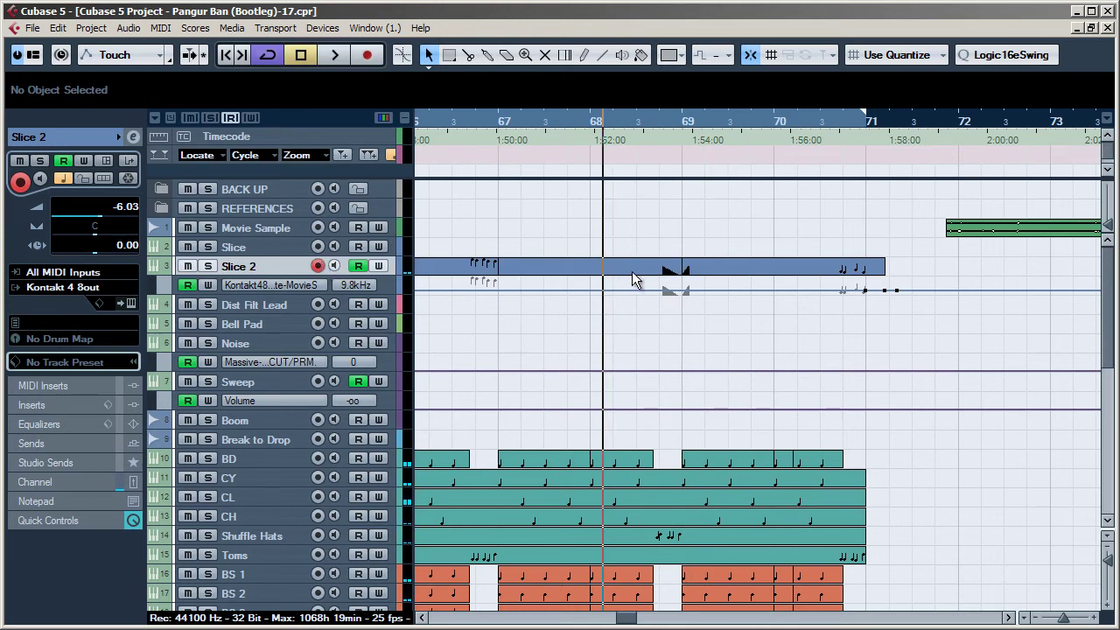
pyautogui.moveTo(600, 121); pyautogui.dragTo(568, 122)
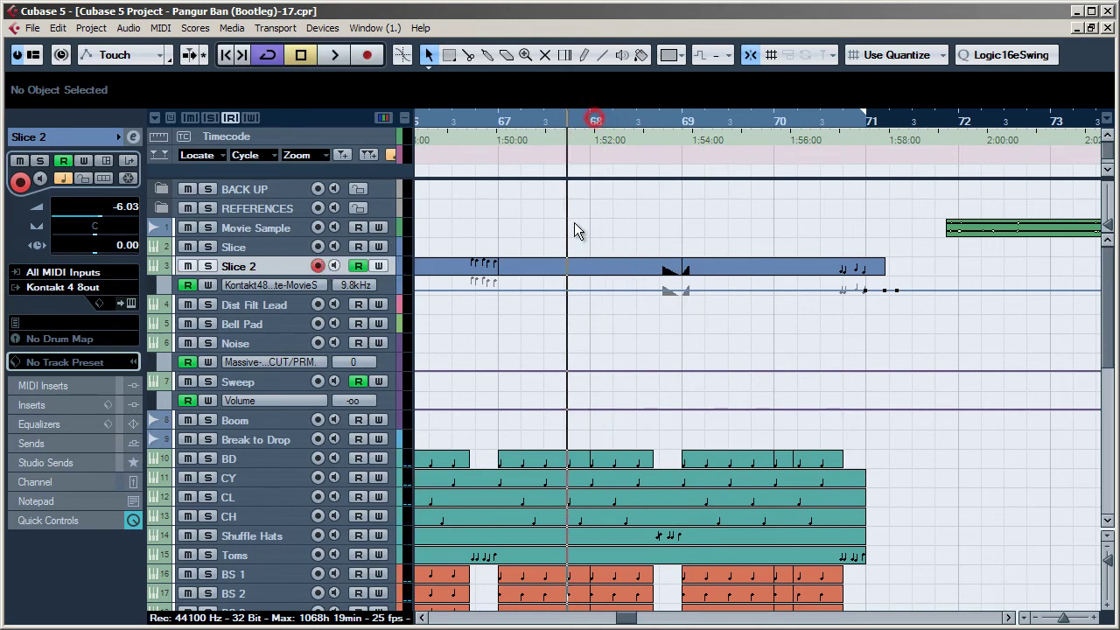
pyautogui.press('space')
# Step: Open the Slice 2 part at bar 67, add a Pitchbend controller lane, and audition the fill from bar 68
pyautogui.doubleClick(638, 277)
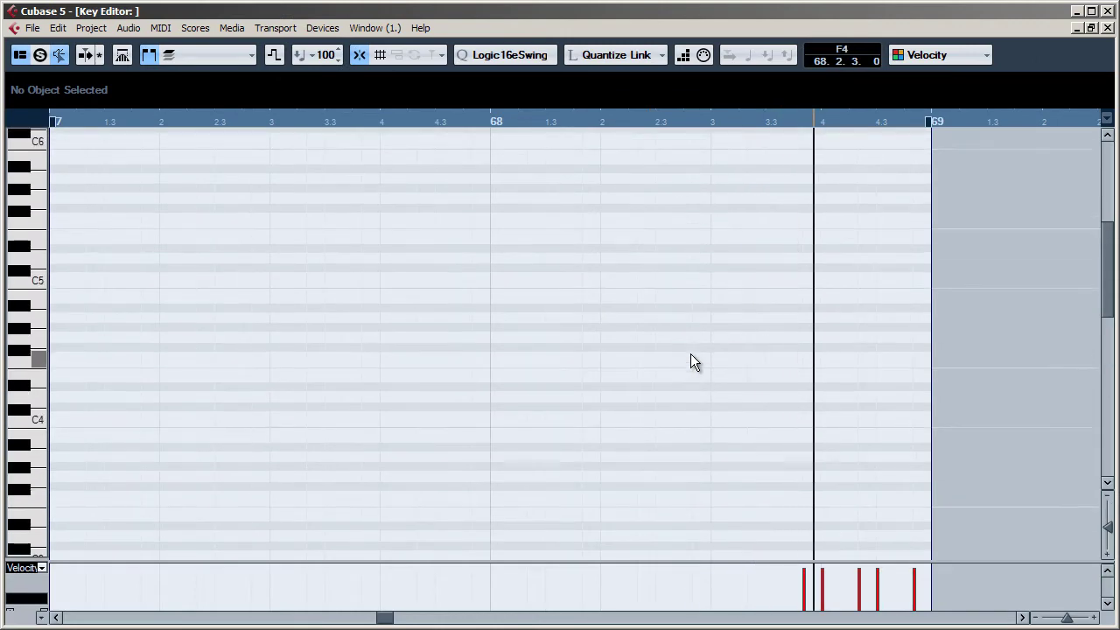
pyautogui.press('space')
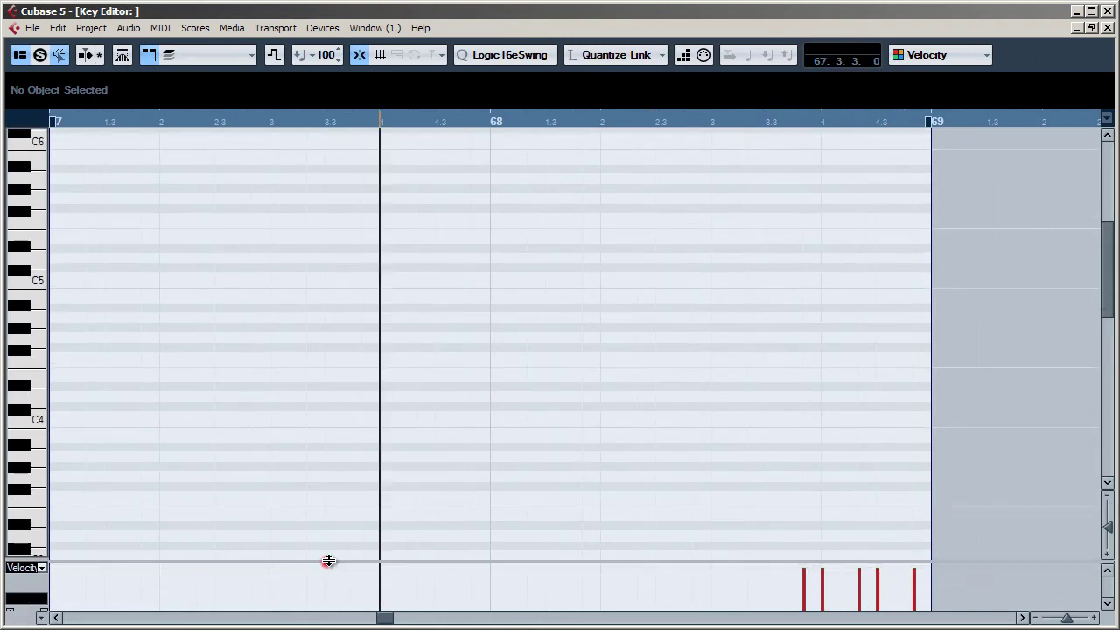
pyautogui.moveTo(325, 560); pyautogui.dragTo(335, 528)
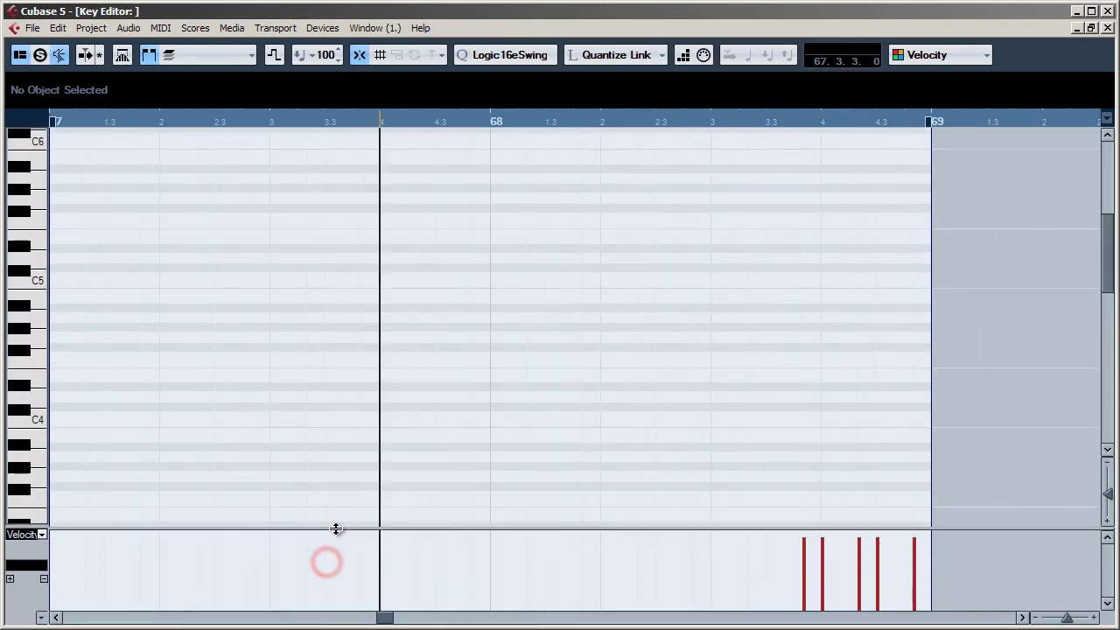
pyautogui.click(11, 579)
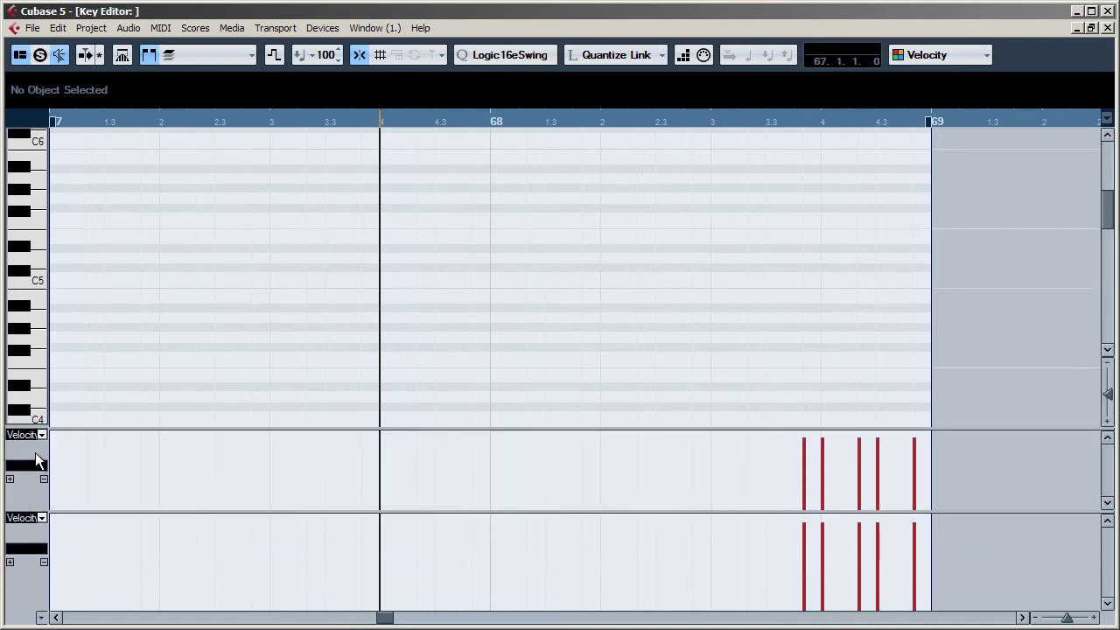
pyautogui.click(42, 518)
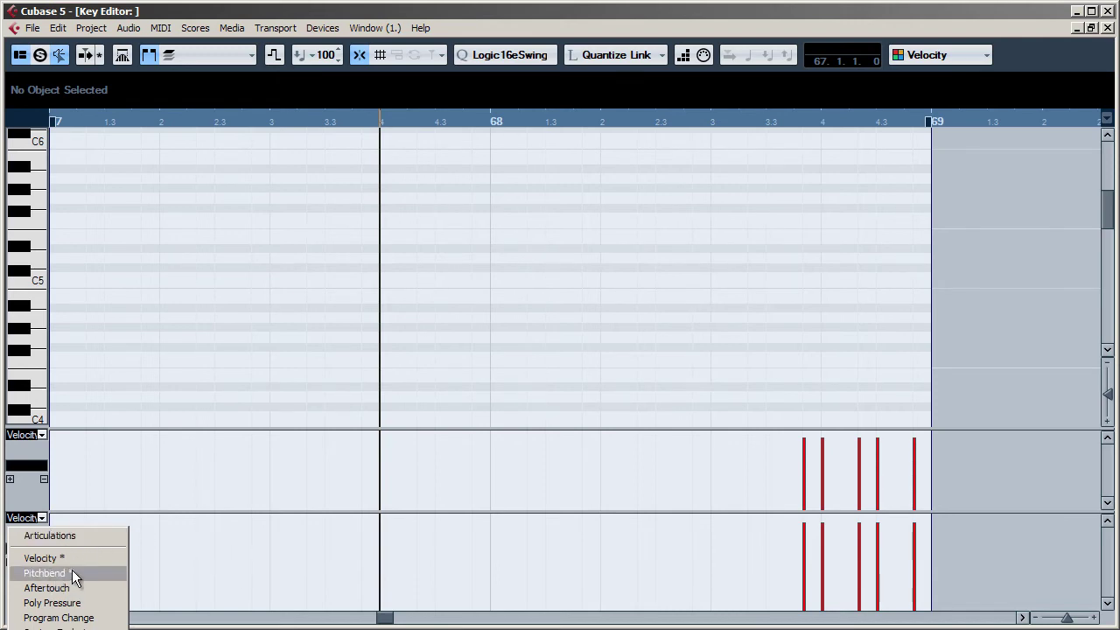
pyautogui.click(35, 575)
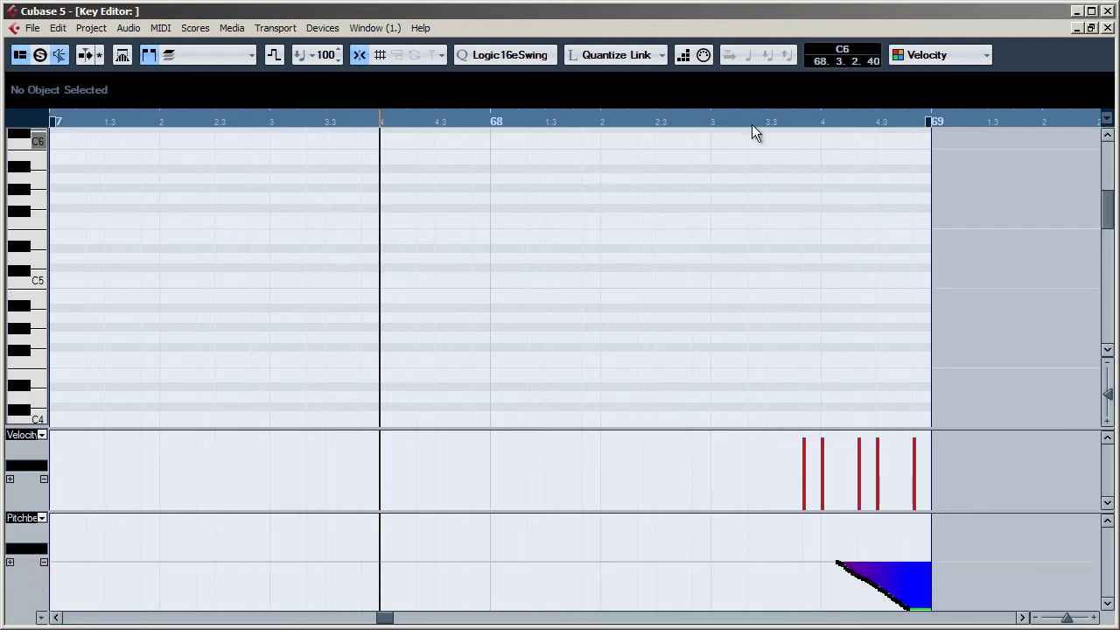
pyautogui.click(727, 121)
pyautogui.press('space')
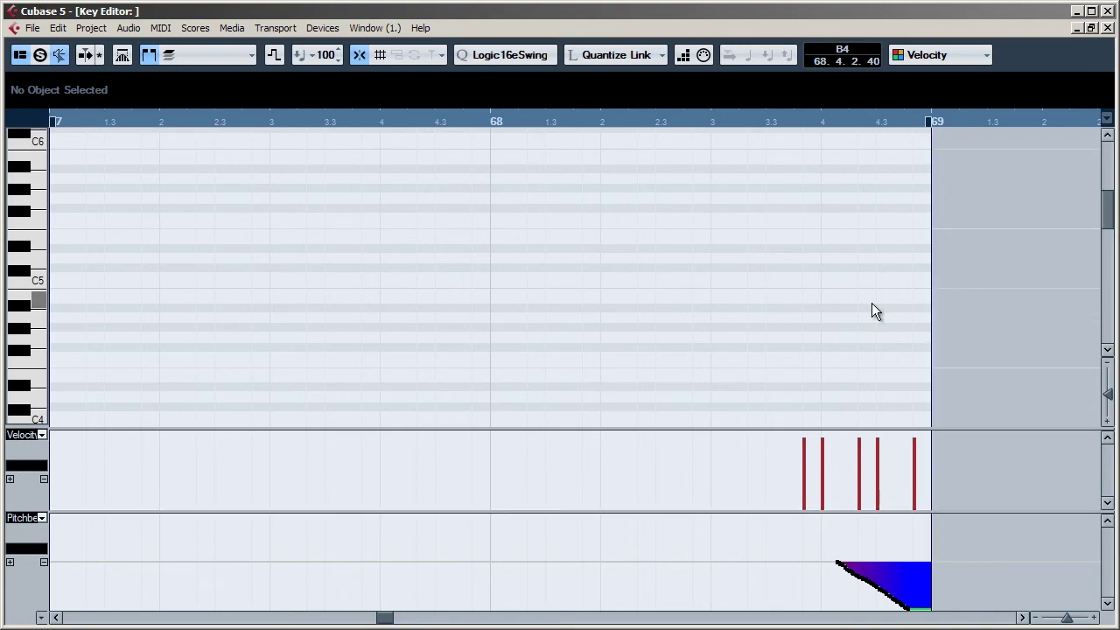
pyautogui.press('Return')
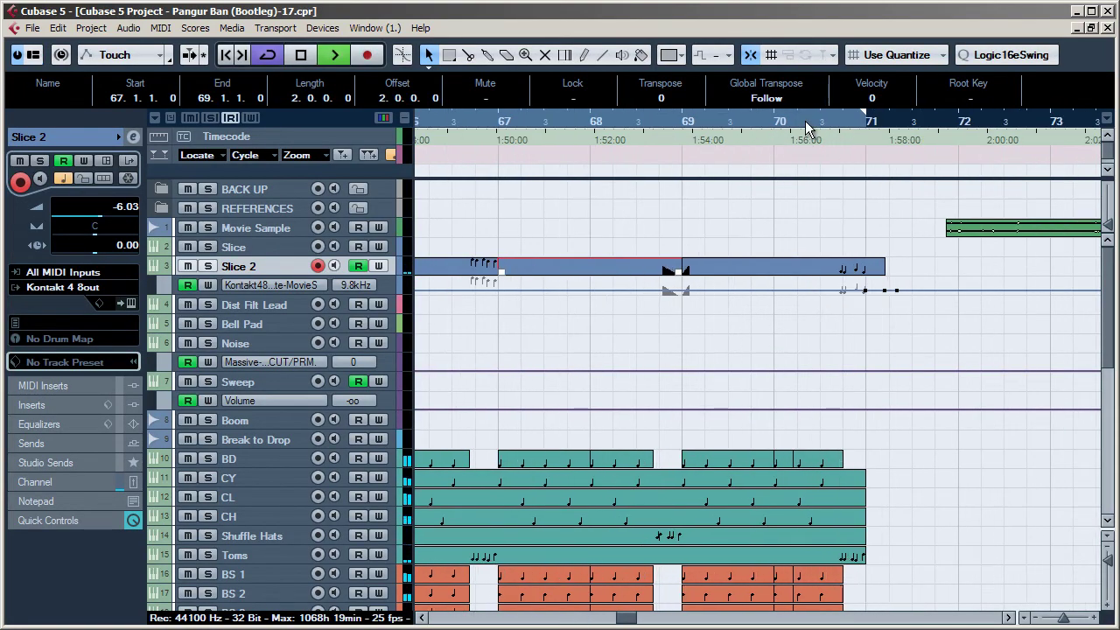
# Step: In the Slice 2 part at bar 69, copy the C2 note to 70.4.2.40 with a length of 56 ticks and audition the fill
pyautogui.doubleClick(849, 272)
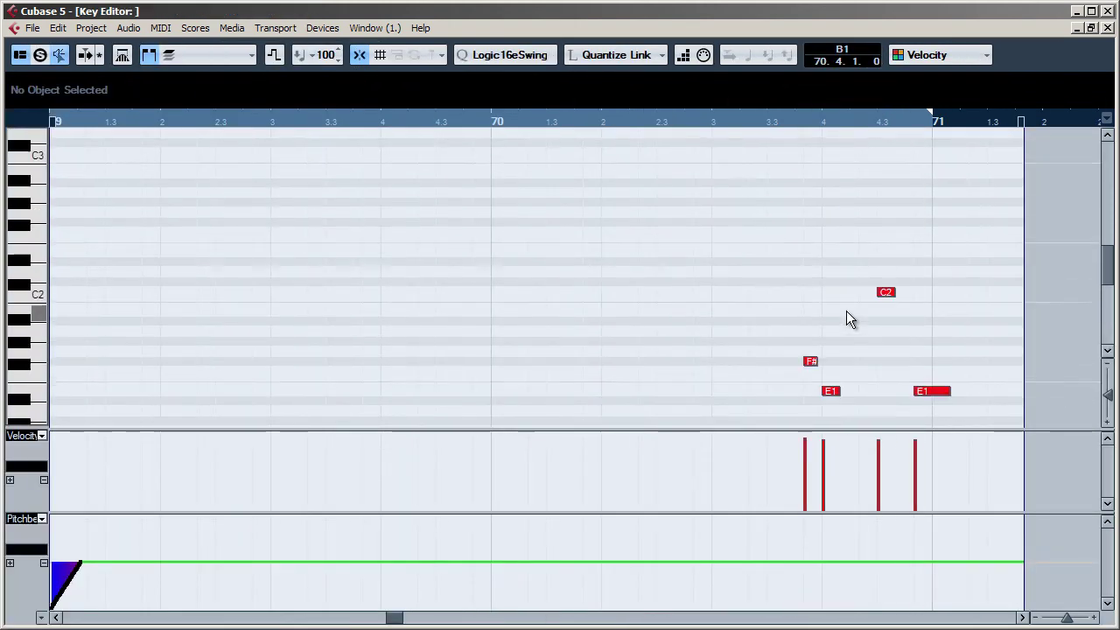
pyautogui.scroll(-3, 847, 311)
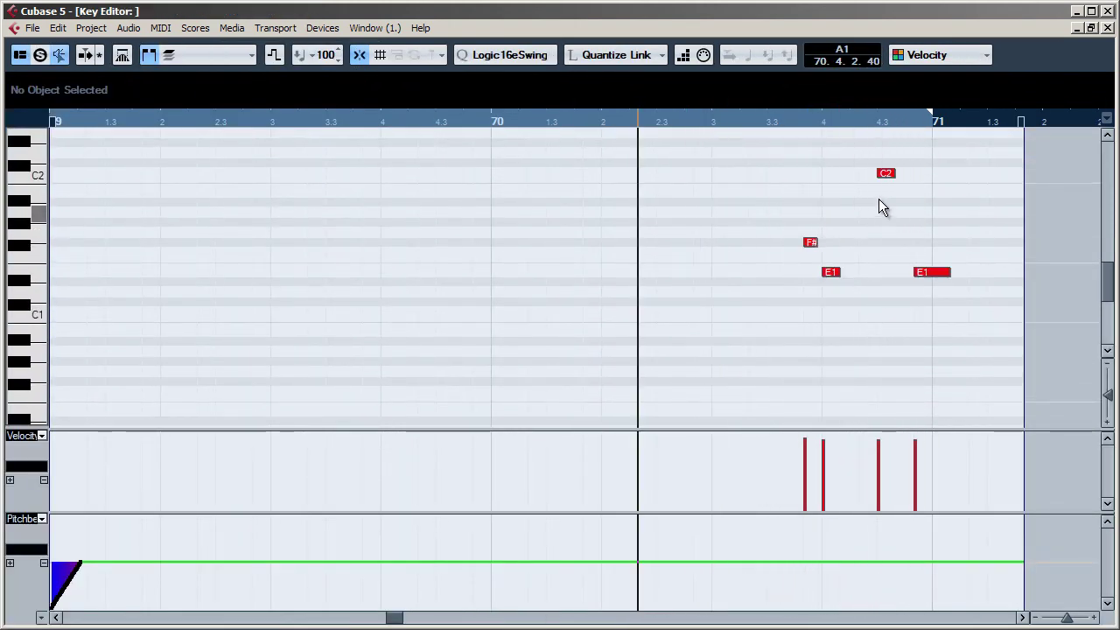
pyautogui.moveTo(889, 173); pyautogui.dragTo(867, 172)
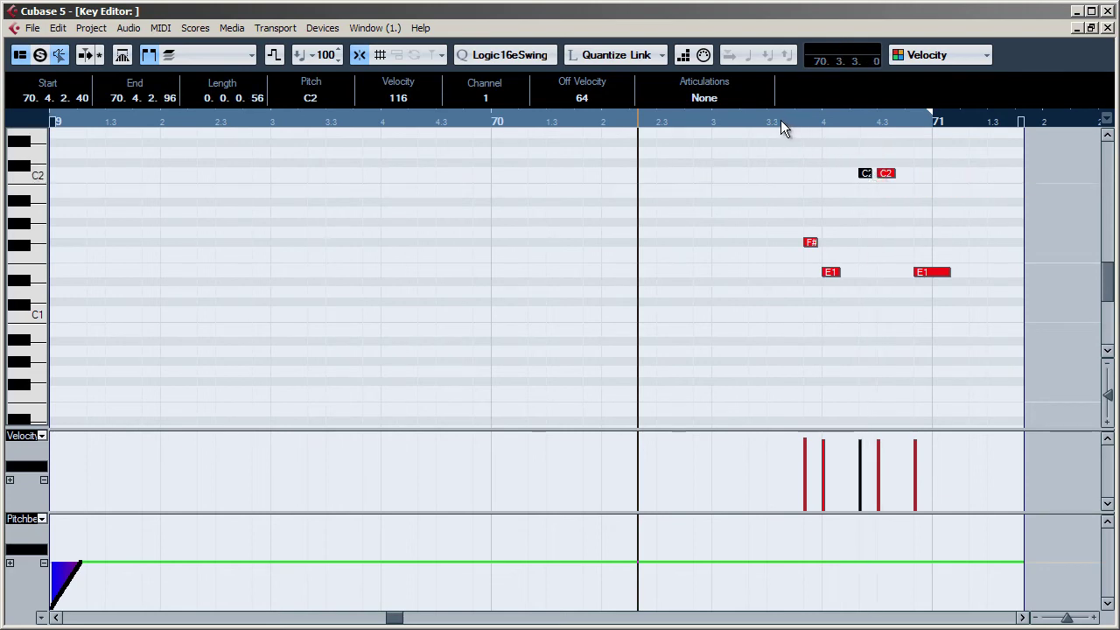
pyautogui.click(748, 122)
pyautogui.press('space')
pyautogui.press('space')
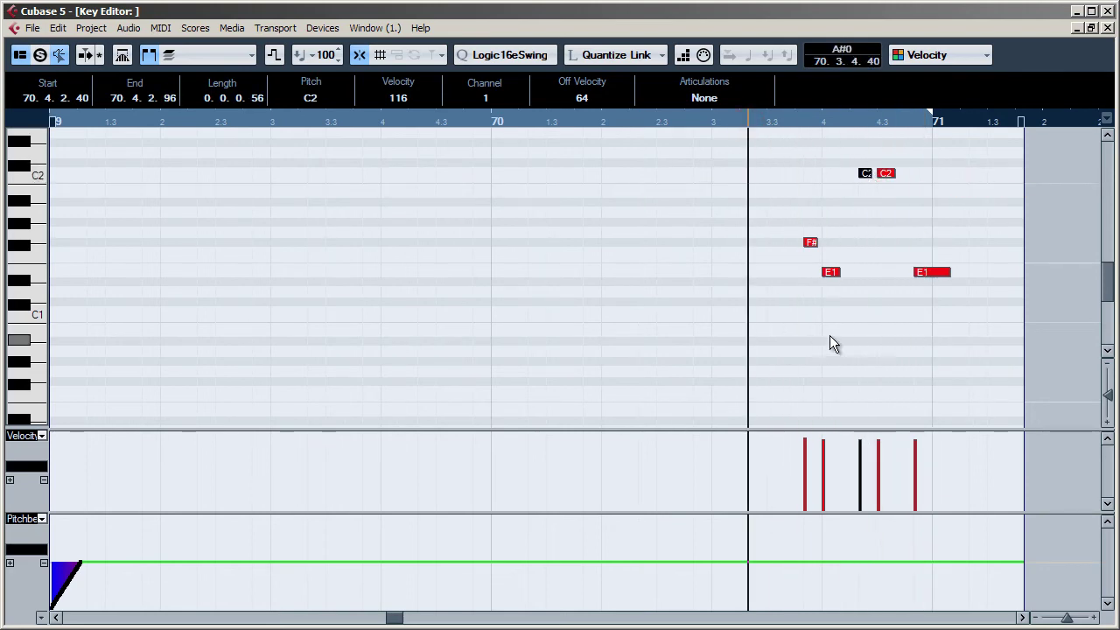
pyautogui.press('space')
pyautogui.press('space')
pyautogui.press('space')
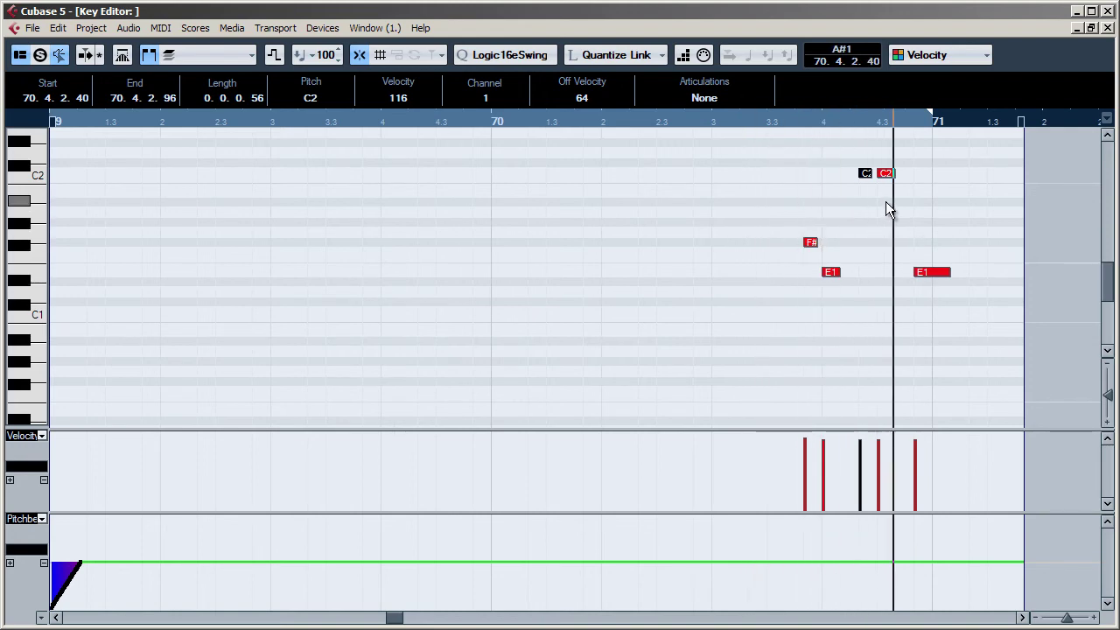
pyautogui.press('space')
# Step: Shorten the last E1 note at 70.4.4.40 to 41 ticks, audition the fill, and return to the arrangement
pyautogui.moveTo(949, 272); pyautogui.dragTo(923, 278)
pyautogui.press('space')
pyautogui.press('space')
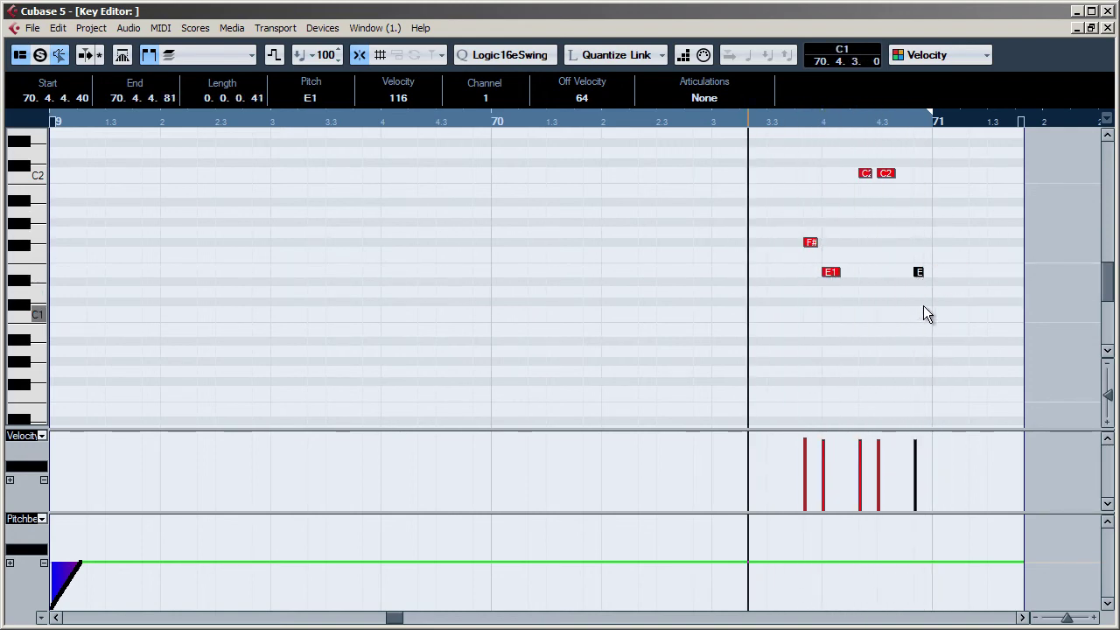
pyautogui.press('space')
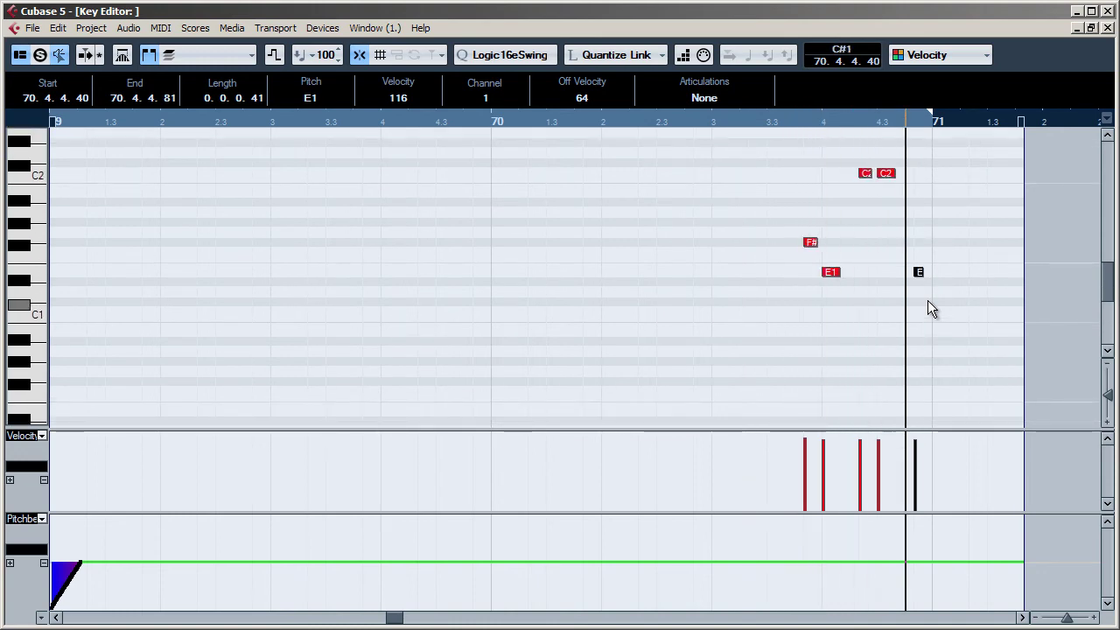
pyautogui.press('space')
pyautogui.press('Escape')
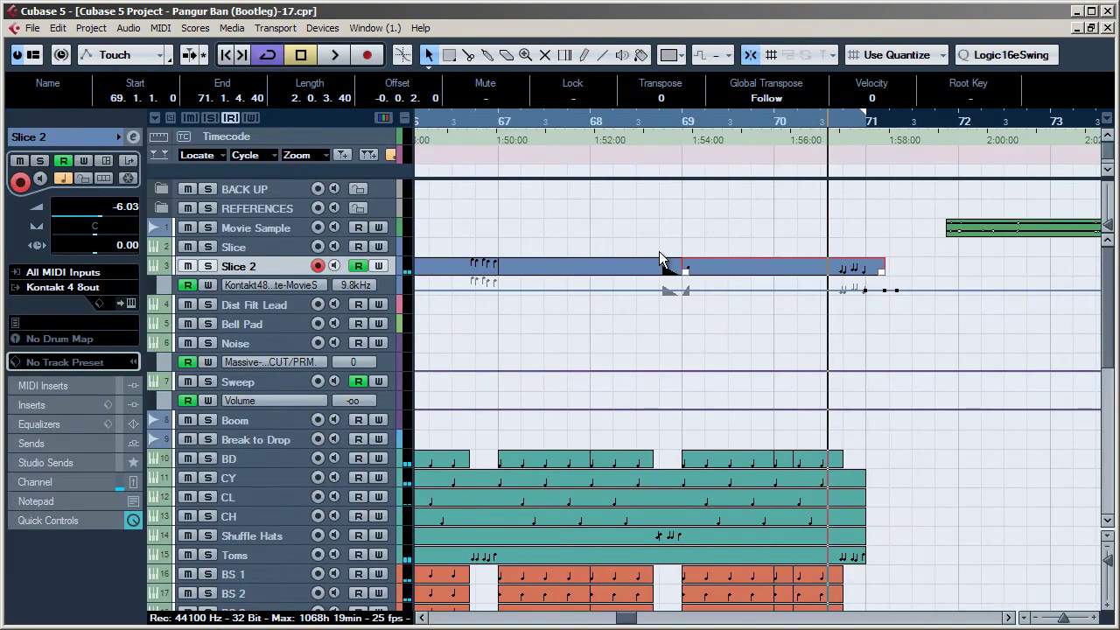
pyautogui.doubleClick(672, 122)
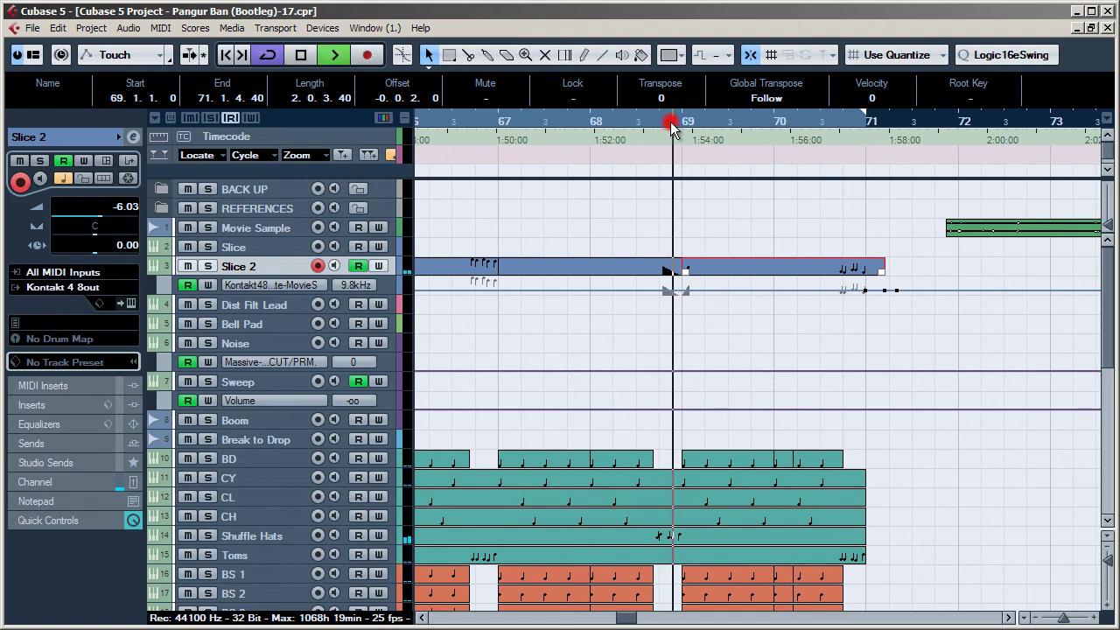
pyautogui.press('space')
# Step: Open the Slice 2 part at bar 61, shorten its last E1 note at 62.4.4.40 to 77 ticks, and audition it
pyautogui.moveTo(643, 613); pyautogui.dragTo(608, 617)
pyautogui.doubleClick(651, 271)
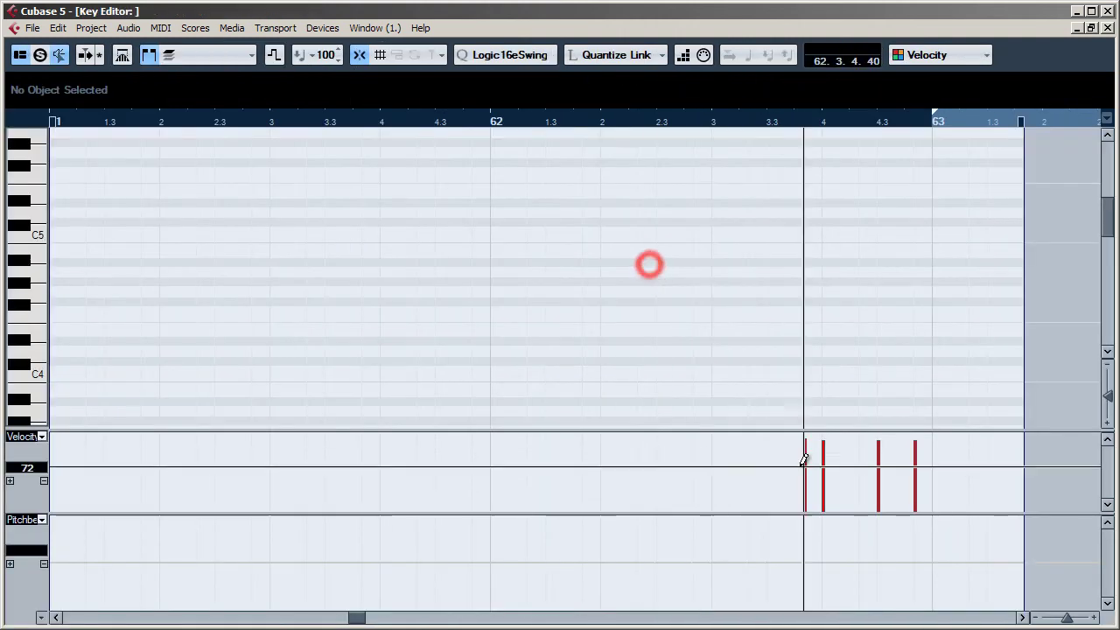
pyautogui.scroll(-5, 913, 287)
pyautogui.moveTo(950, 274); pyautogui.dragTo(929, 274)
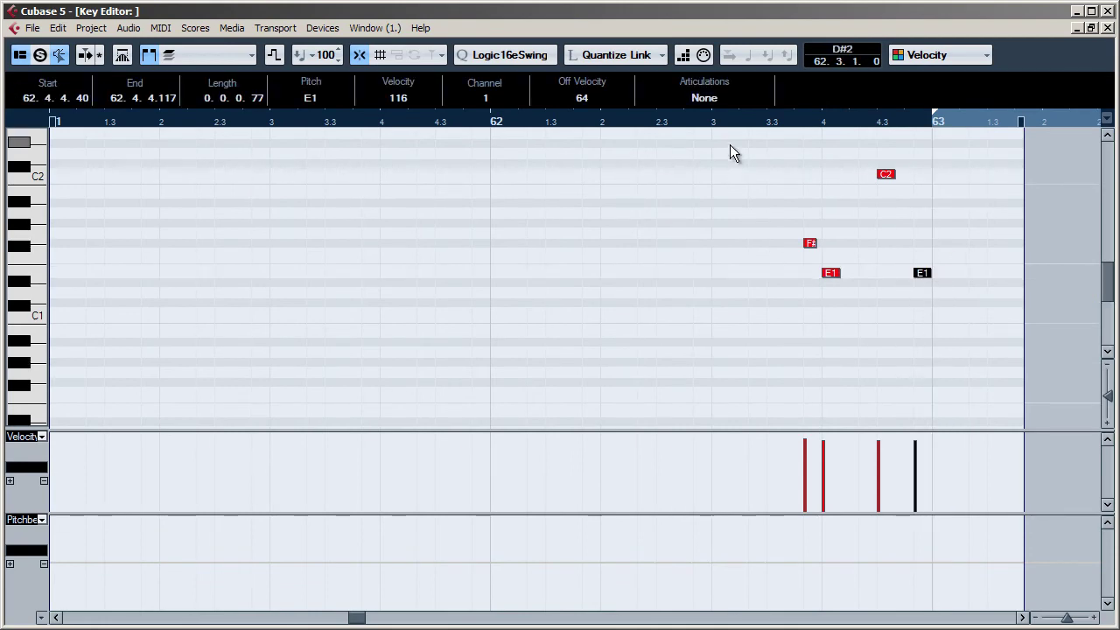
pyautogui.press('space')
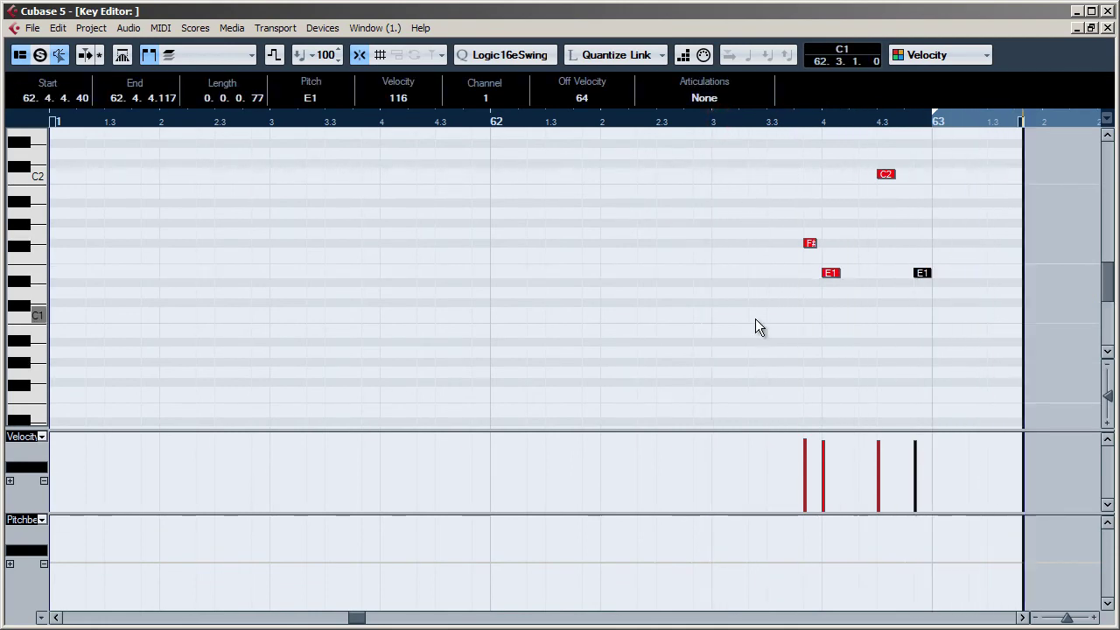
# Step: Return to the arrangement and trim the end of the Slice 2 part at bar 61 to 63.1.1.0
pyautogui.press('space')
pyautogui.scroll(-4, 786, 319)
pyautogui.press('Return')
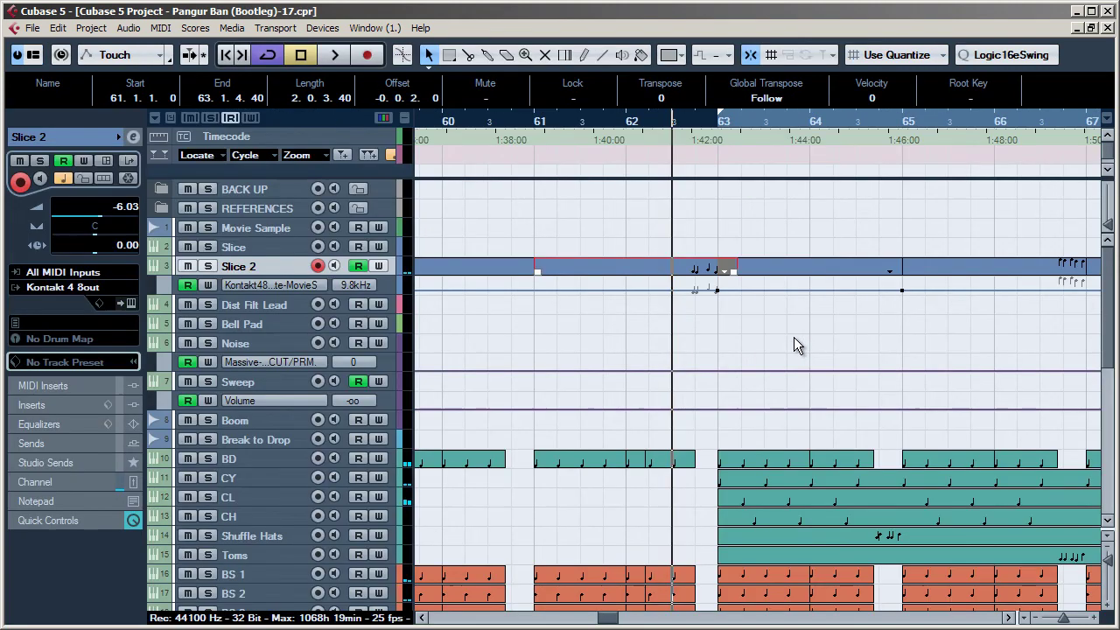
pyautogui.moveTo(735, 272); pyautogui.dragTo(721, 273)
# Step: Play the arrangement from about bar 51 through the drop to review the Slice 2 parts in context
pyautogui.press('g')
pyautogui.press('g')
pyautogui.press('g')
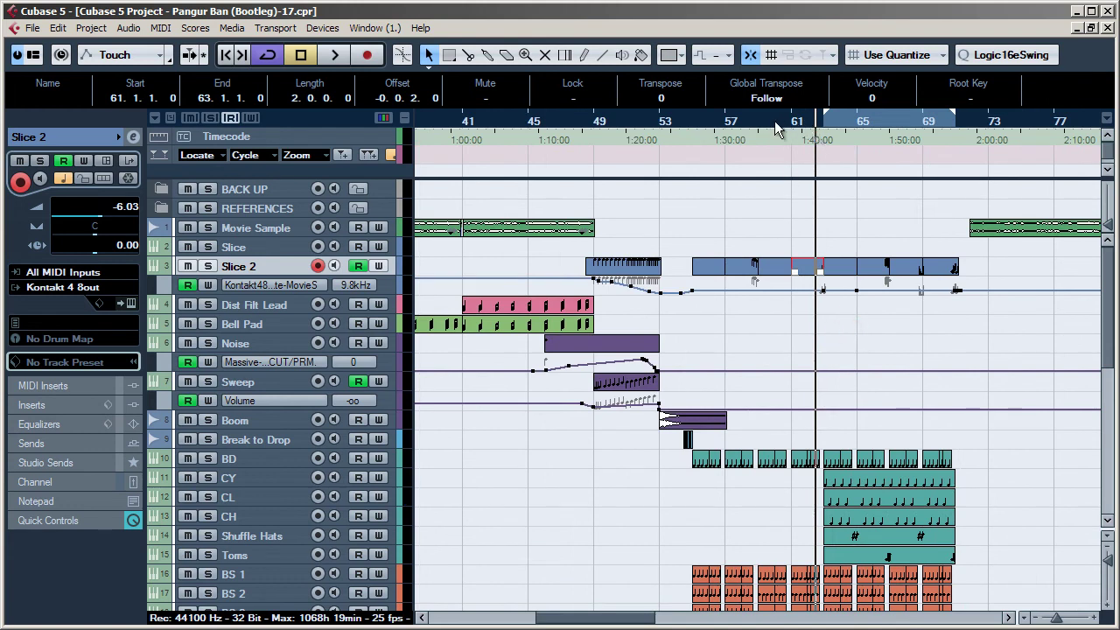
pyautogui.click(691, 127)
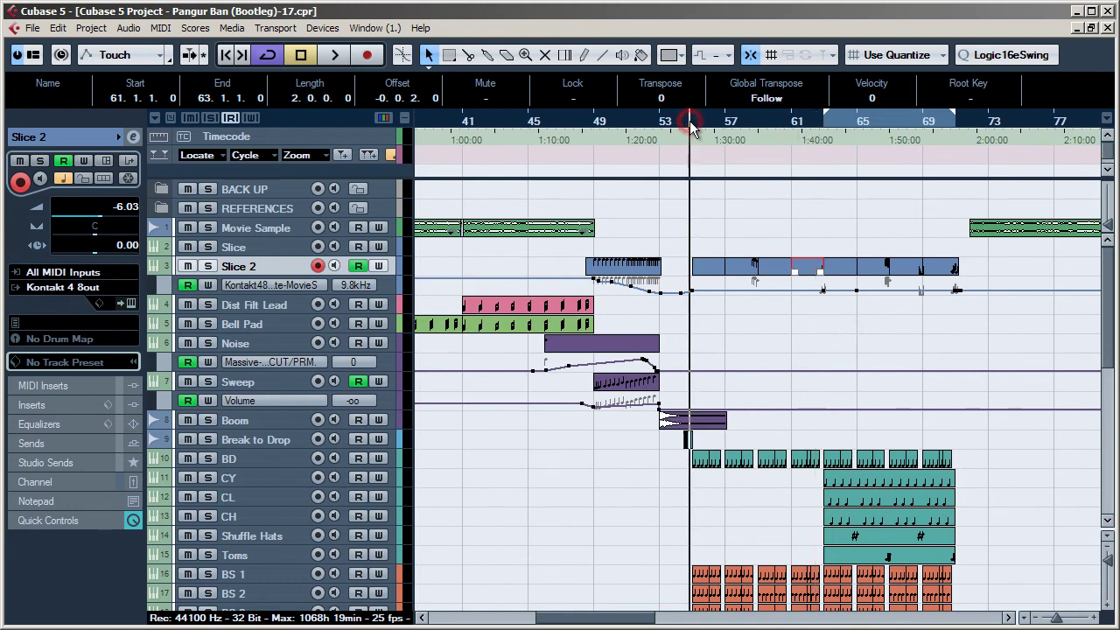
pyautogui.doubleClick(636, 131)
pyautogui.click(678, 224)
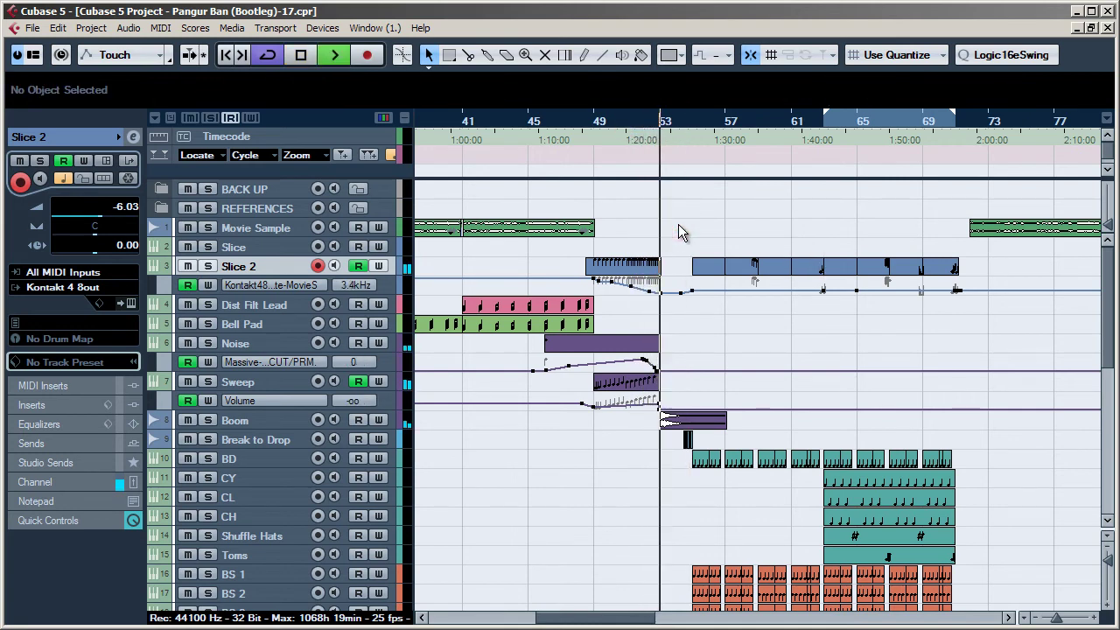
pyautogui.scroll(-3, 679, 224)
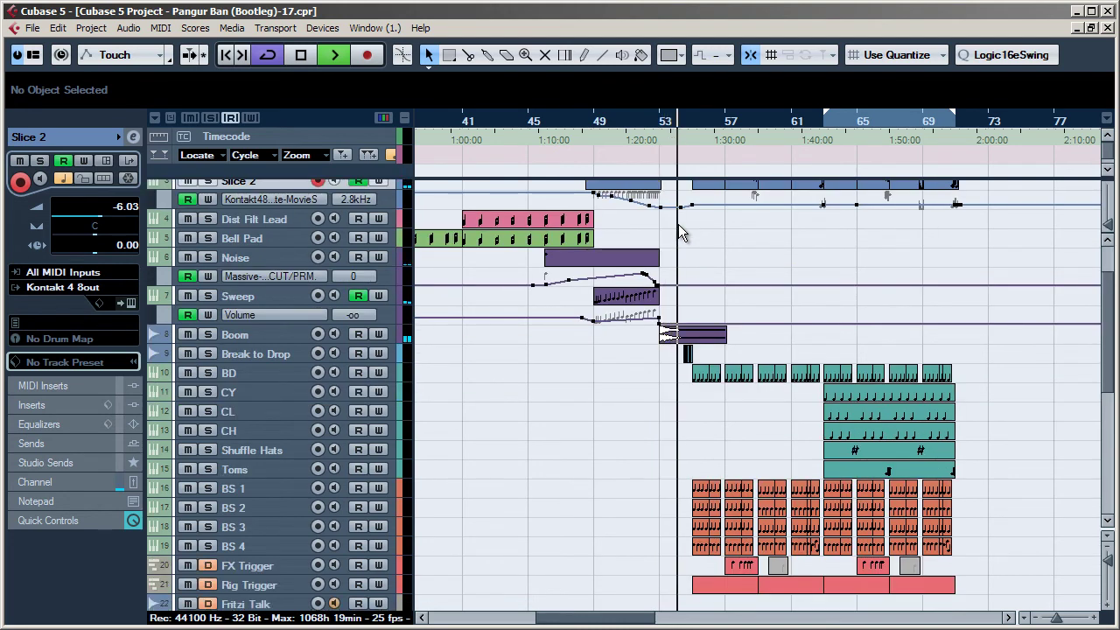
pyautogui.scroll(3, 678, 224)
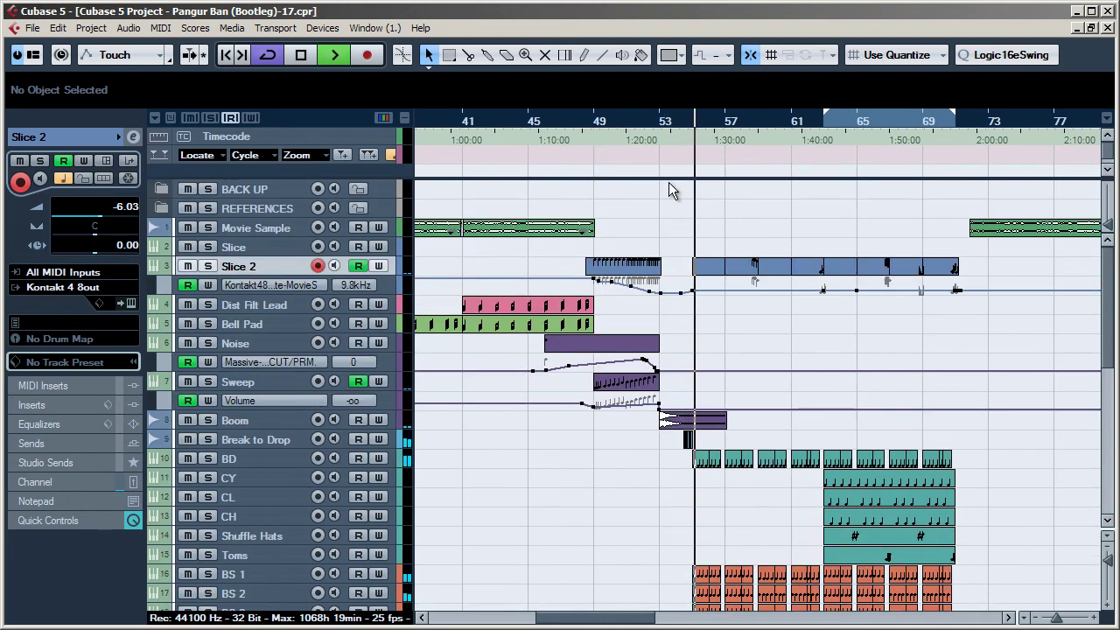
pyautogui.scroll(-3, 687, 218)
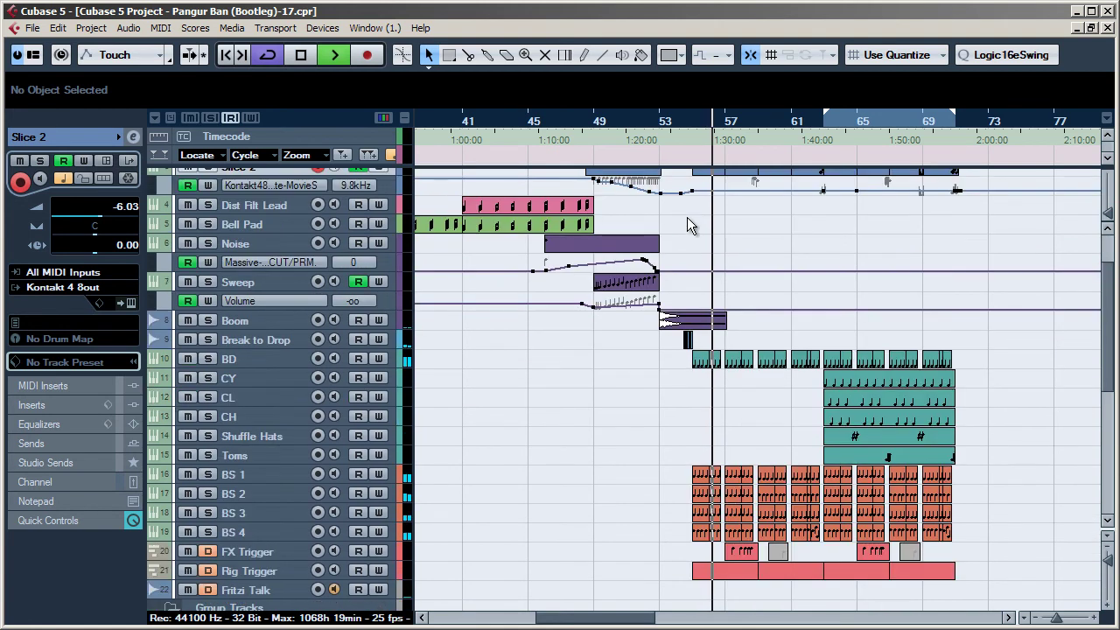
pyautogui.scroll(2, 1108, 280)
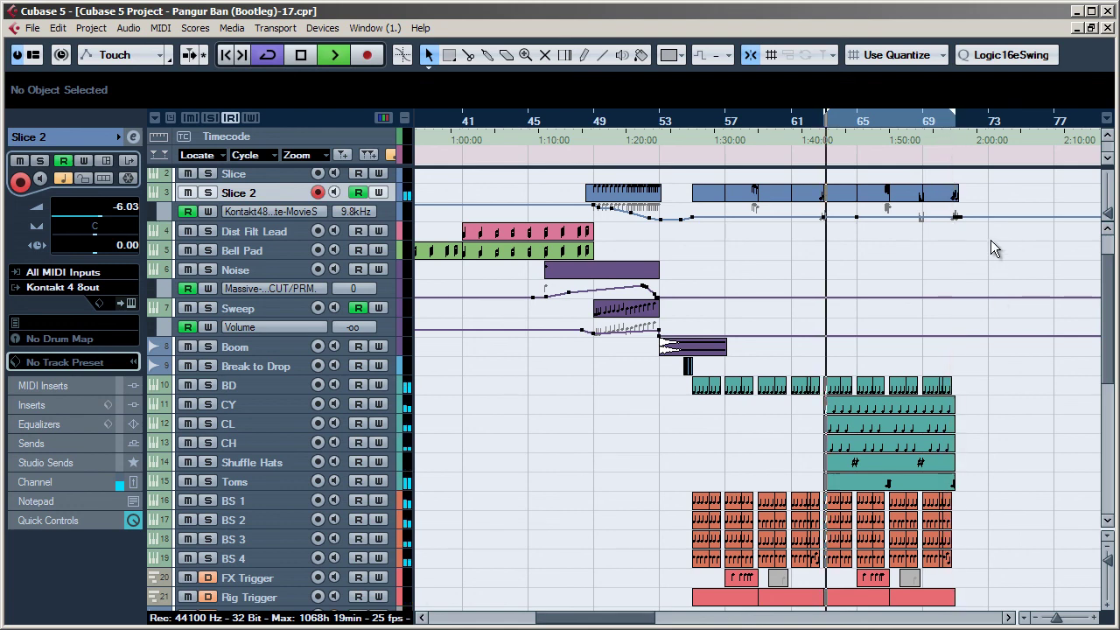
pyautogui.press('space')
# Step: Open the Slice 2 part at bar 67 and delete every C0 note of the closing fill except the one at 68.4.1.0
pyautogui.doubleClick(914, 195)
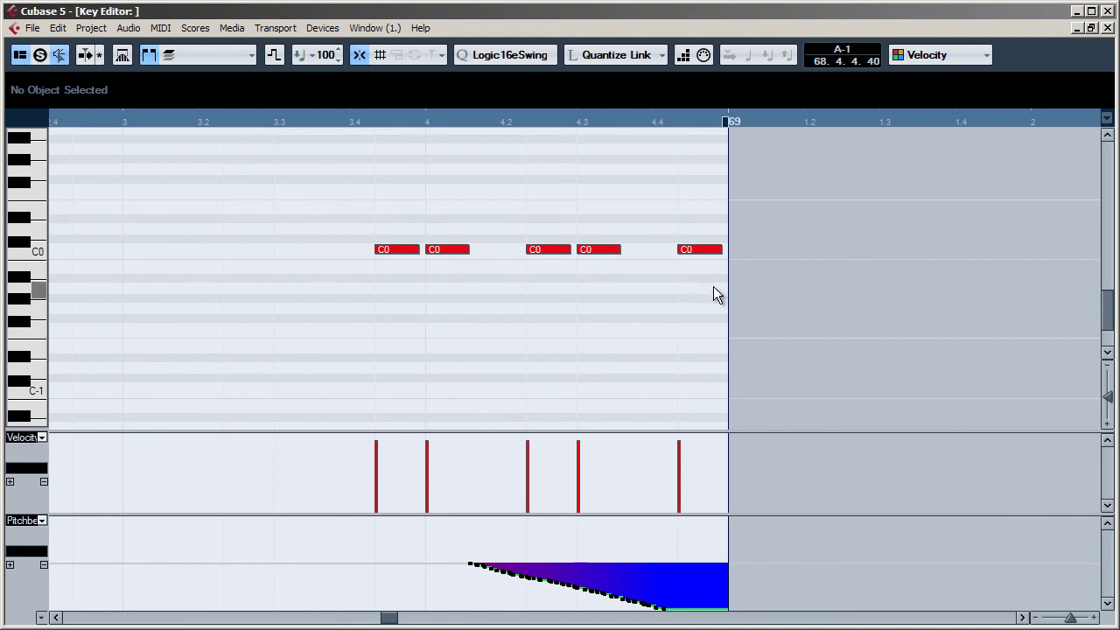
pyautogui.moveTo(715, 284)
pyautogui.mouseDown()
pyautogui.moveTo(431, 255)
pyautogui.moveTo(505, 248)
pyautogui.mouseUp()
pyautogui.press('Delete')
pyautogui.moveTo(405, 283); pyautogui.dragTo(377, 237)
pyautogui.press('Delete')
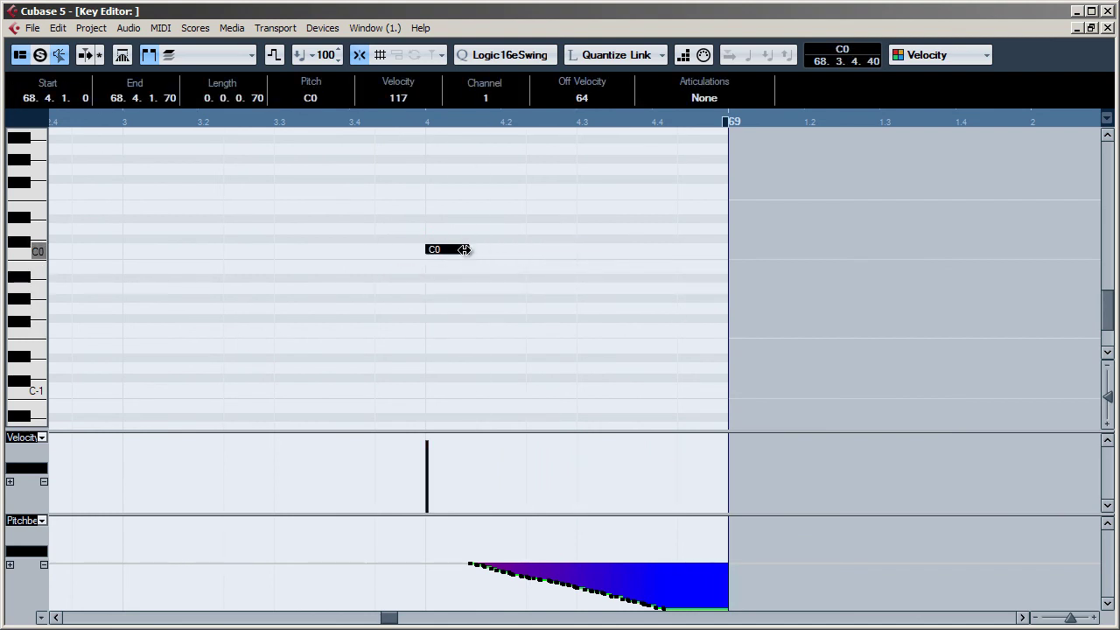
# Step: Lengthen the remaining C0 note to end at 69.1.1.0, audition the fill, and return to the arrangement
pyautogui.moveTo(463, 250); pyautogui.dragTo(728, 250)
pyautogui.press('space')
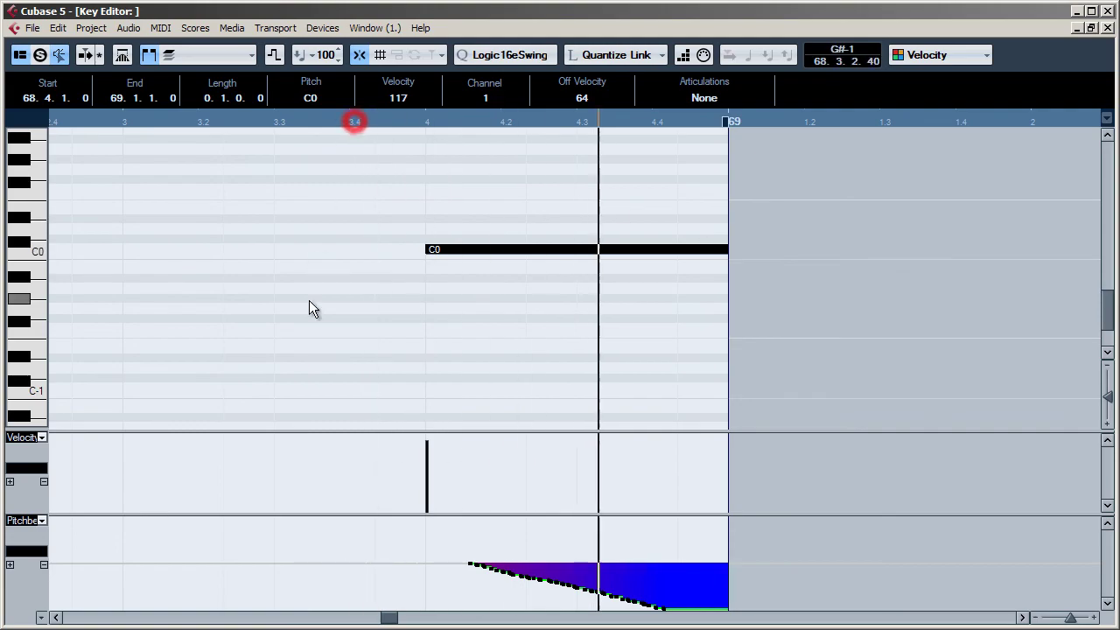
pyautogui.press('space')
pyautogui.press('Return')
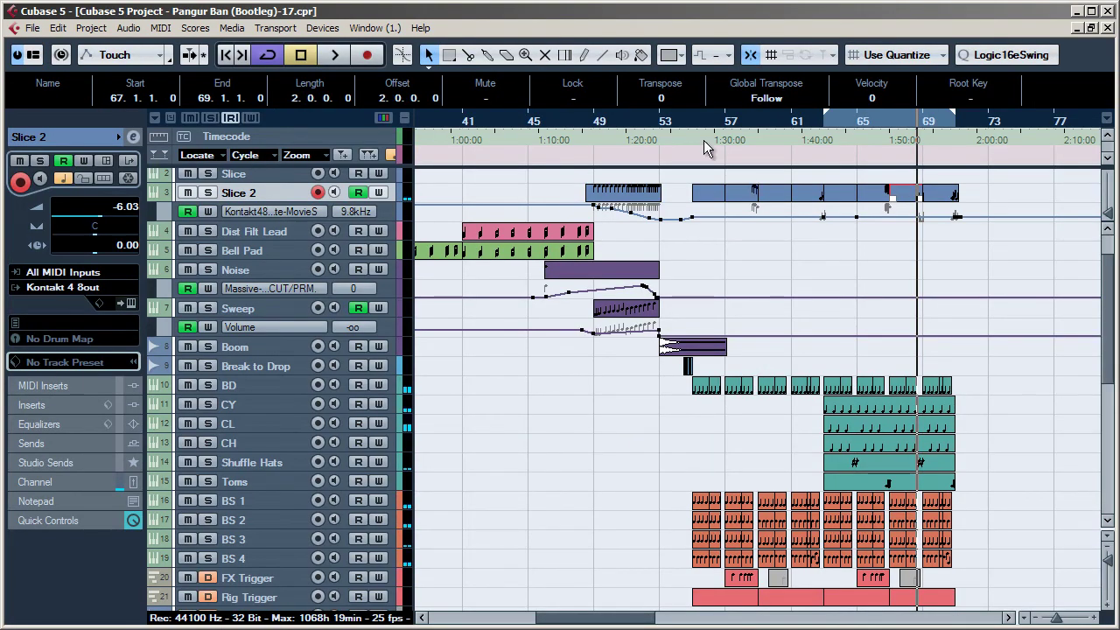